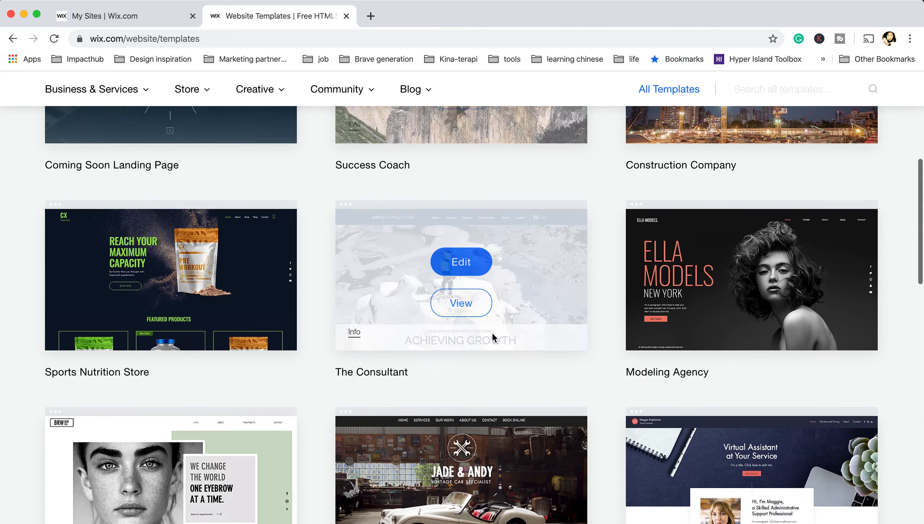
Browse the Beauty & Wellness templates in the Online Store category
scroll(492, 333, up, 5)
scroll(492, 333, up, 10)
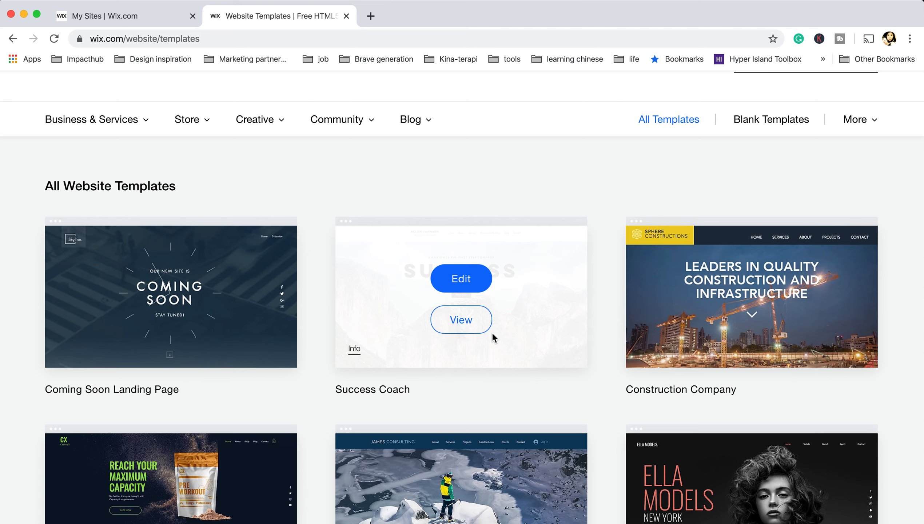
scroll(492, 332, up, 2)
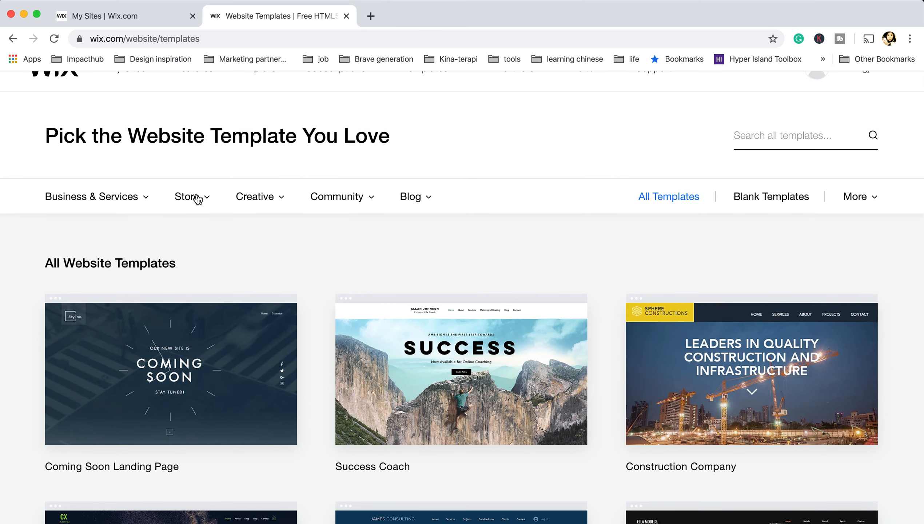
mouse_move(197, 198)
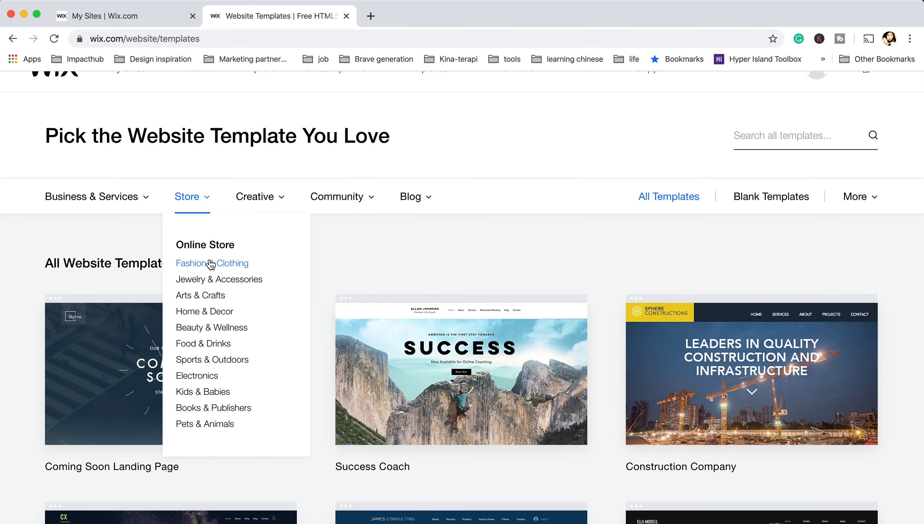
click(222, 330)
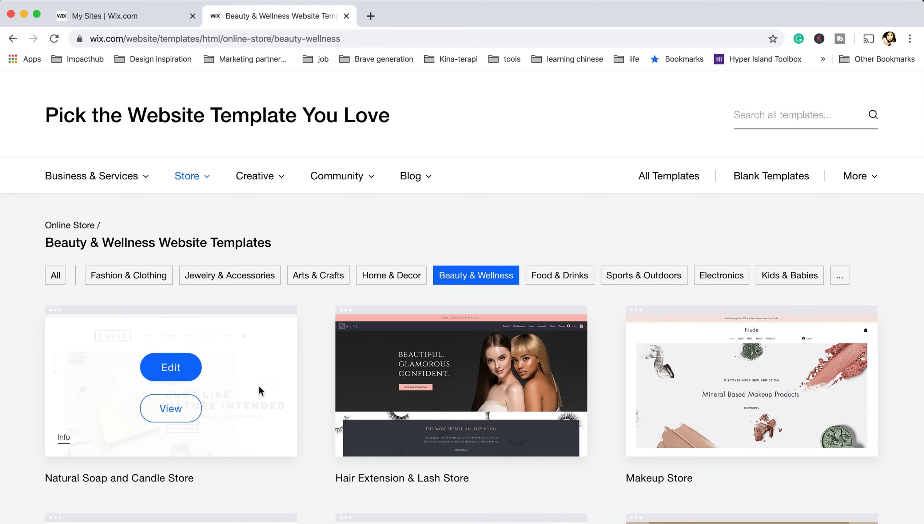
scroll(580, 379, down, 5)
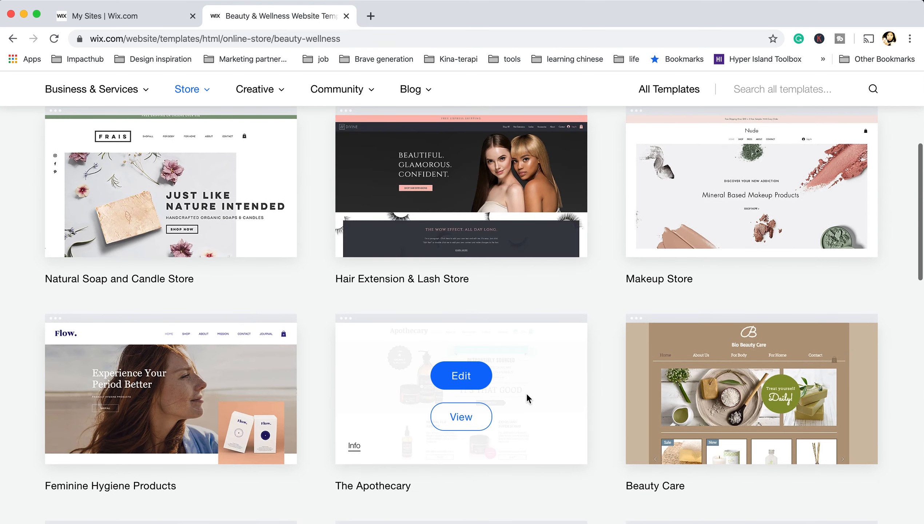
scroll(465, 337, up, 6)
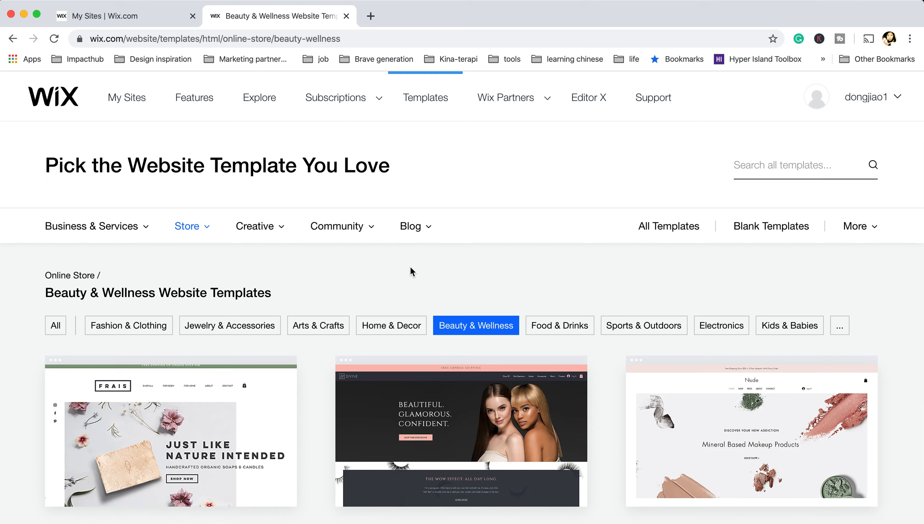
Open the Conferences & Meetups templates in the Events category and look through the available designs
mouse_move(207, 233)
mouse_move(363, 220)
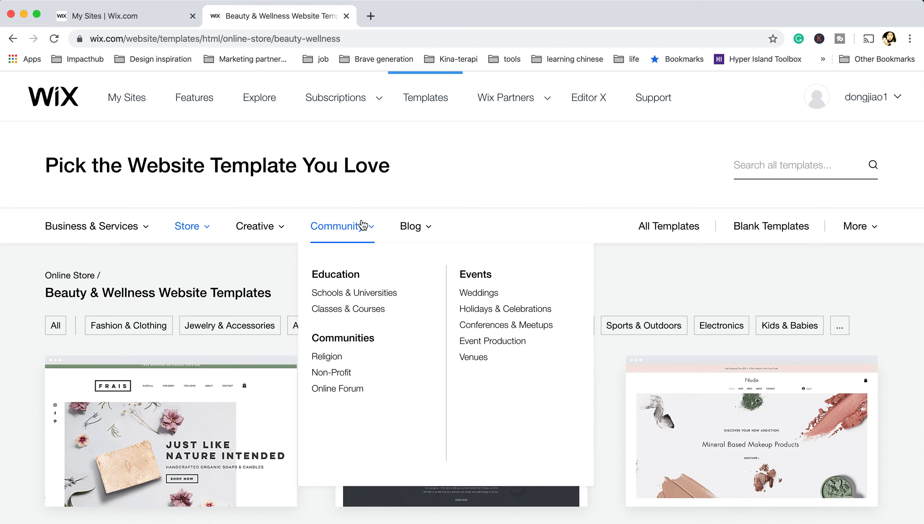
mouse_move(410, 227)
click(489, 325)
mouse_move(489, 325)
scroll(489, 324, down, 3)
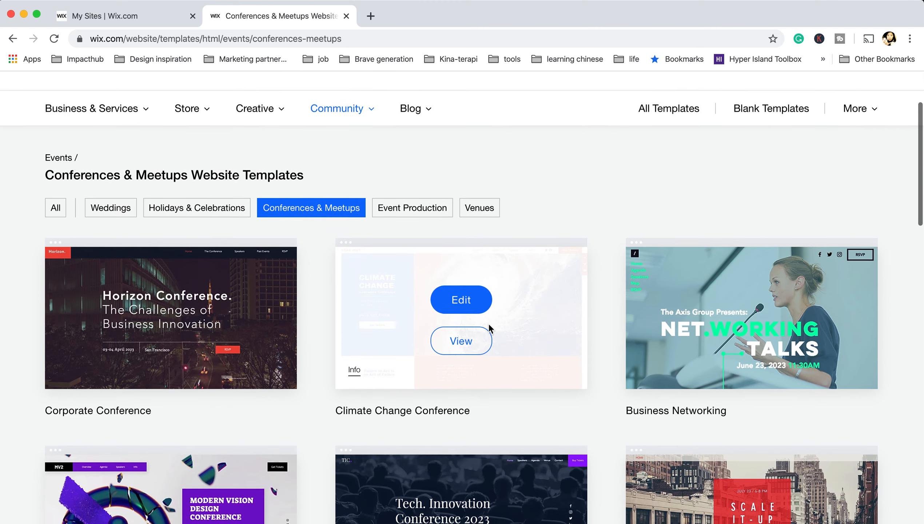
scroll(467, 351, down, 8)
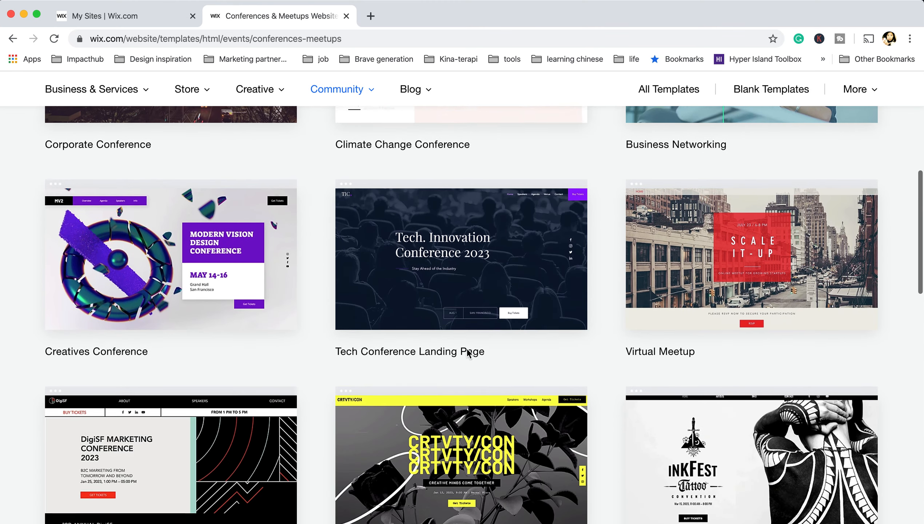
scroll(466, 353, down, 2)
mouse_move(483, 367)
scroll(483, 367, up, 7)
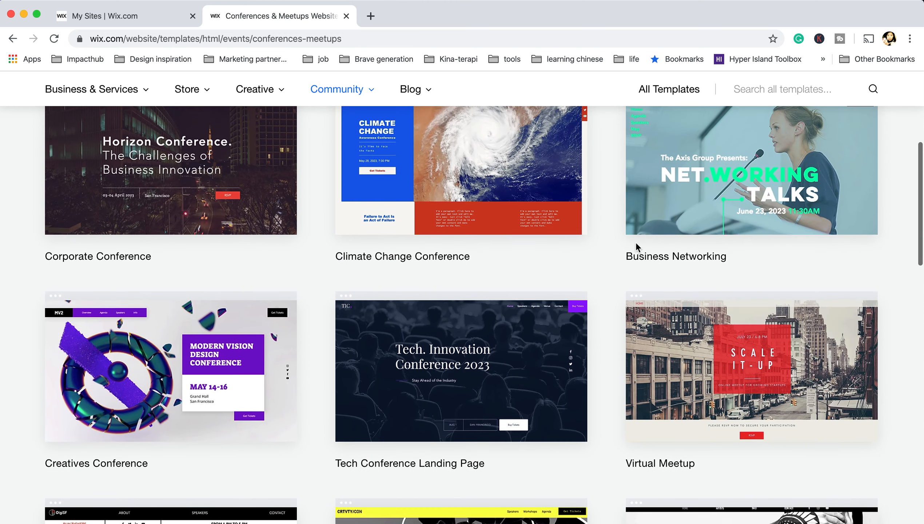
View the Climate Change Conference template's demo page from start to end, and return to the template list
mouse_move(532, 173)
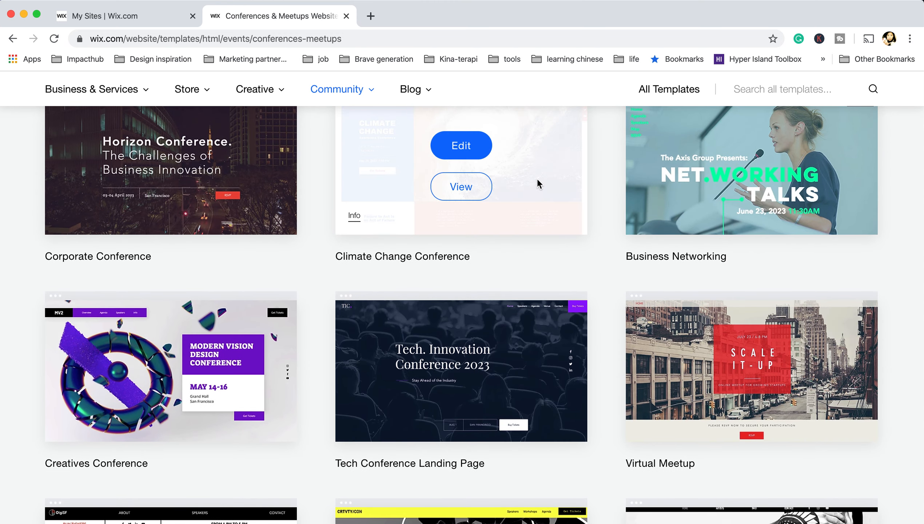
click(471, 186)
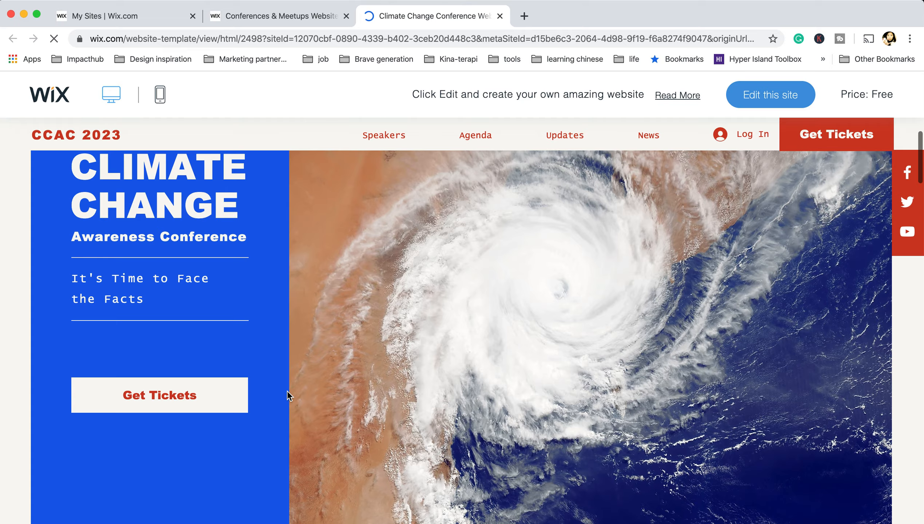
scroll(288, 394, down, 20)
scroll(422, 307, up, 20)
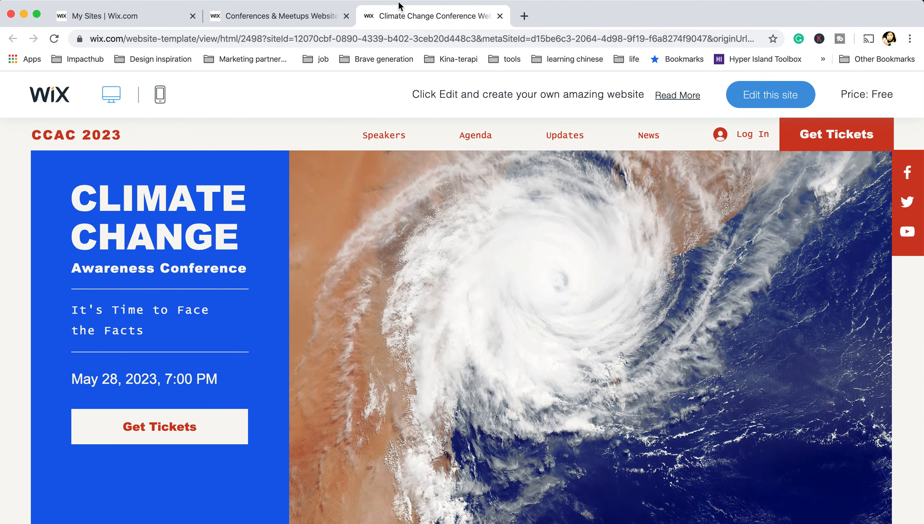
click(310, 17)
scroll(588, 222, up, 3)
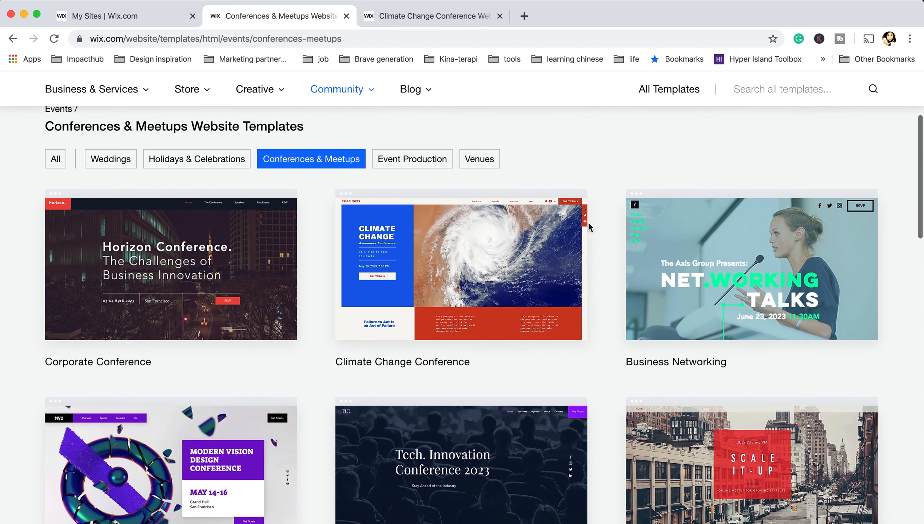
View the Corporate Conference template's demo site and close the Climate Change Conference preview
mouse_move(239, 264)
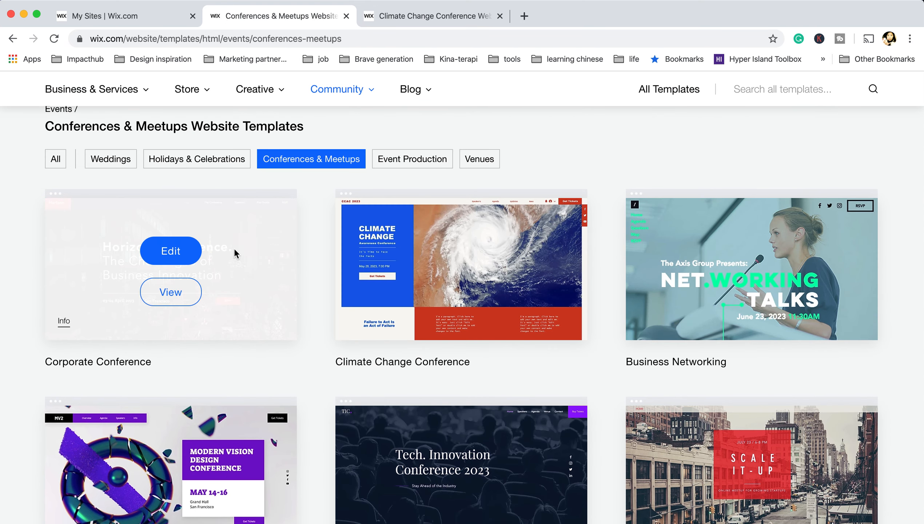
click(180, 290)
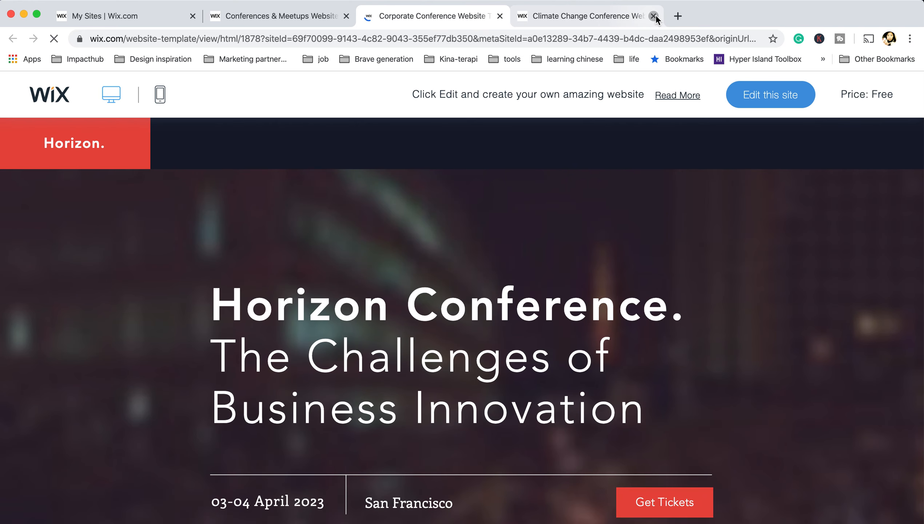
click(654, 16)
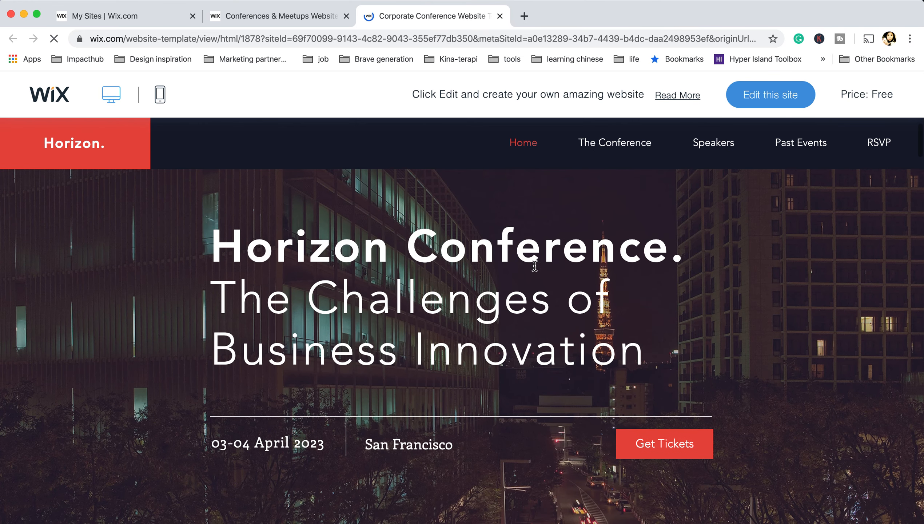
scroll(425, 461, down, 3)
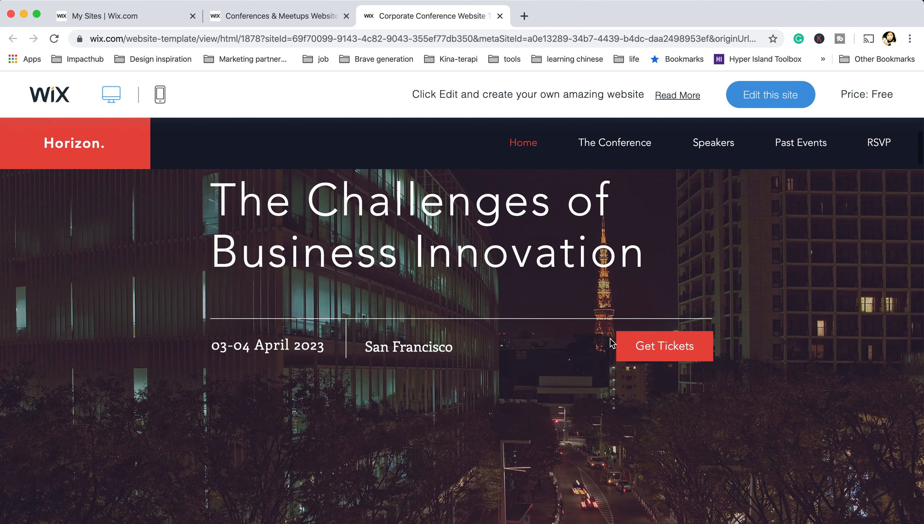
scroll(436, 343, down, 5)
scroll(436, 343, down, 3)
scroll(437, 348, up, 10)
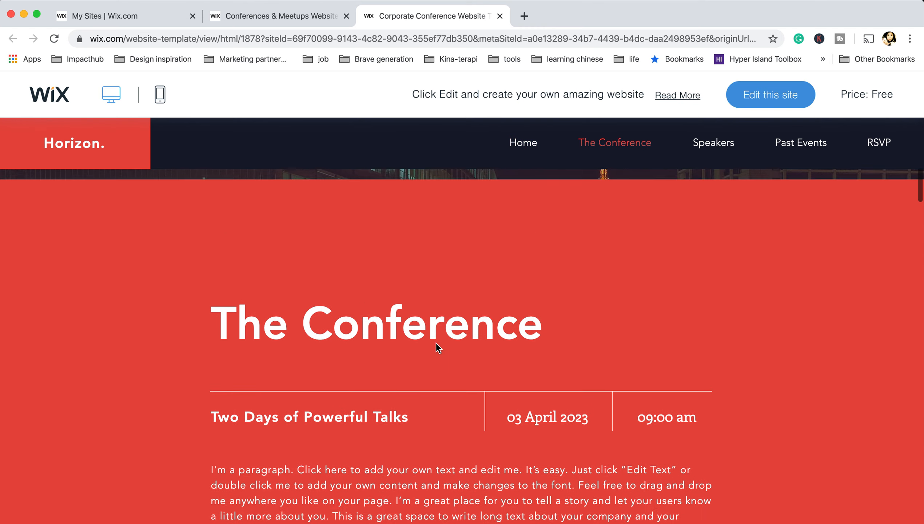
scroll(655, 224, up, 3)
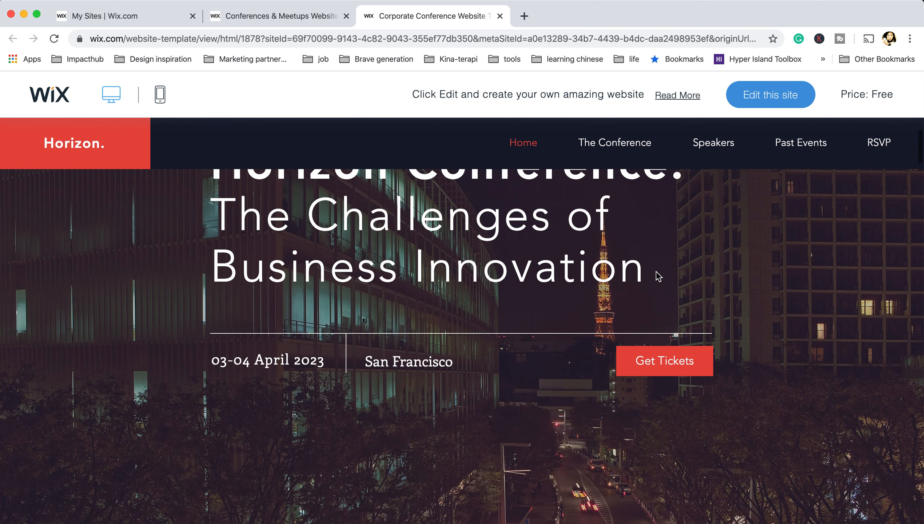
Open the Horizon Conference ticket page in the demo and go to its ticket options
click(660, 372)
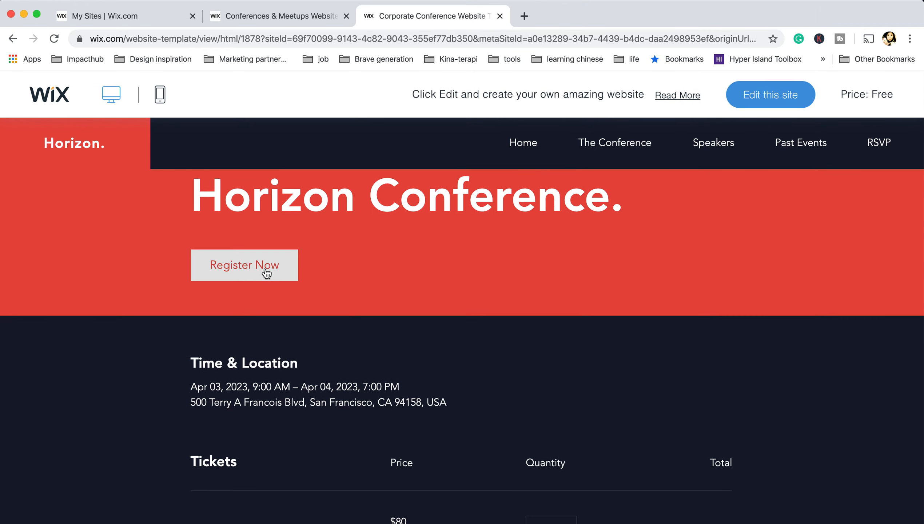
click(266, 271)
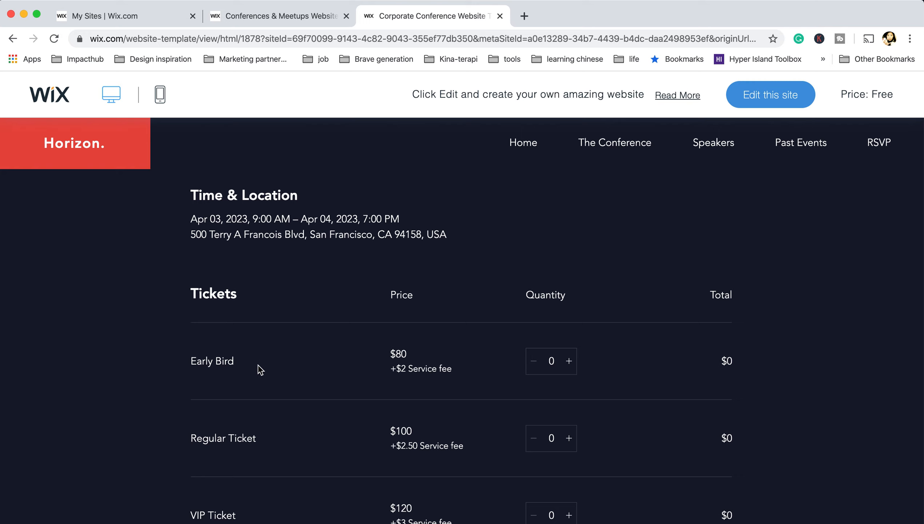
scroll(353, 400, down, 1)
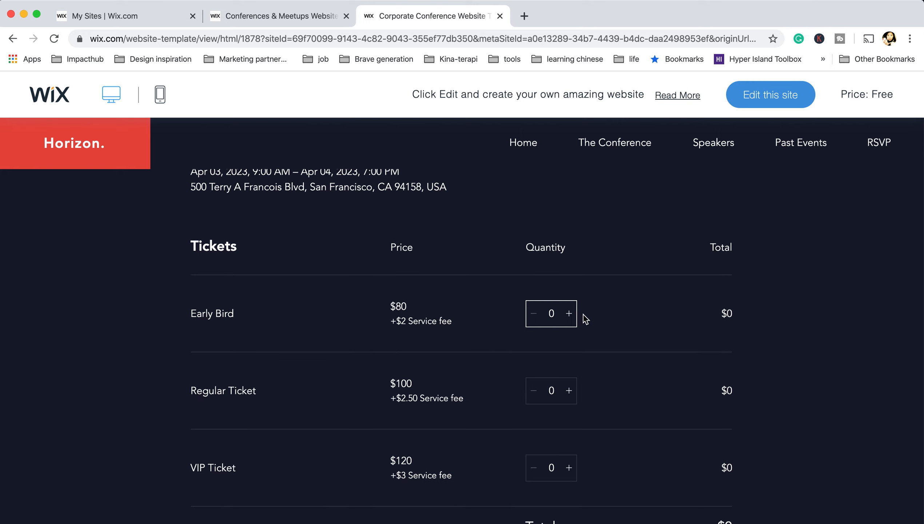
scroll(553, 305, down, 1)
Set the Early Bird ticket quantity to 1 and try to check out in the demo
click(567, 308)
scroll(663, 335, down, 3)
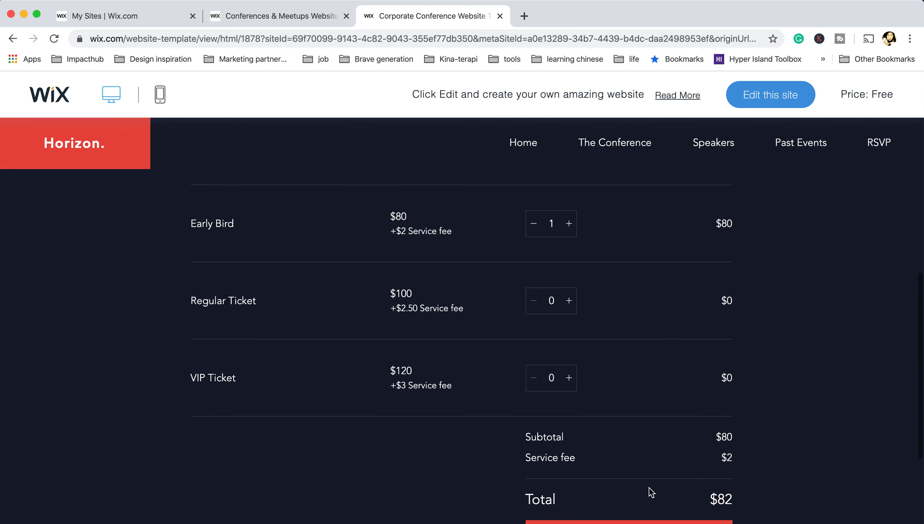
scroll(649, 488, down, 3)
click(658, 428)
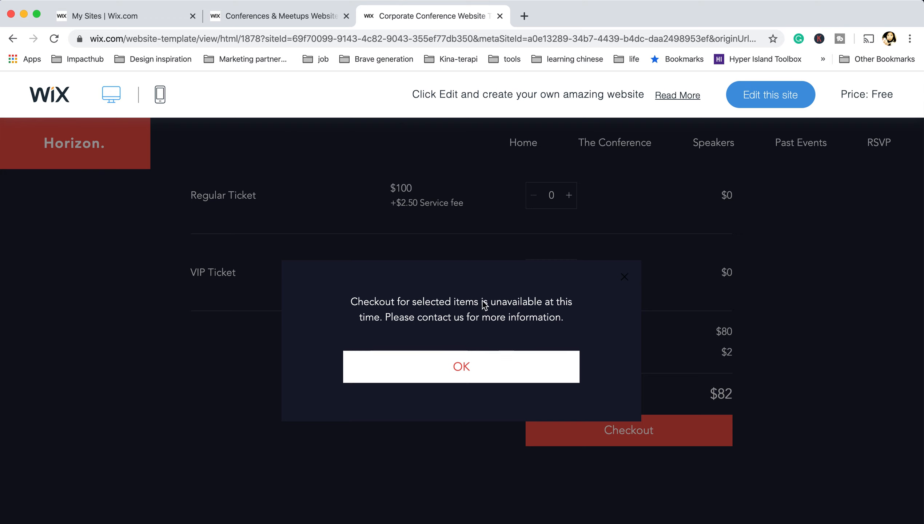
click(512, 373)
Open the Corporate Conference template for editing in the Wix Website Editor
scroll(526, 319, up, 10)
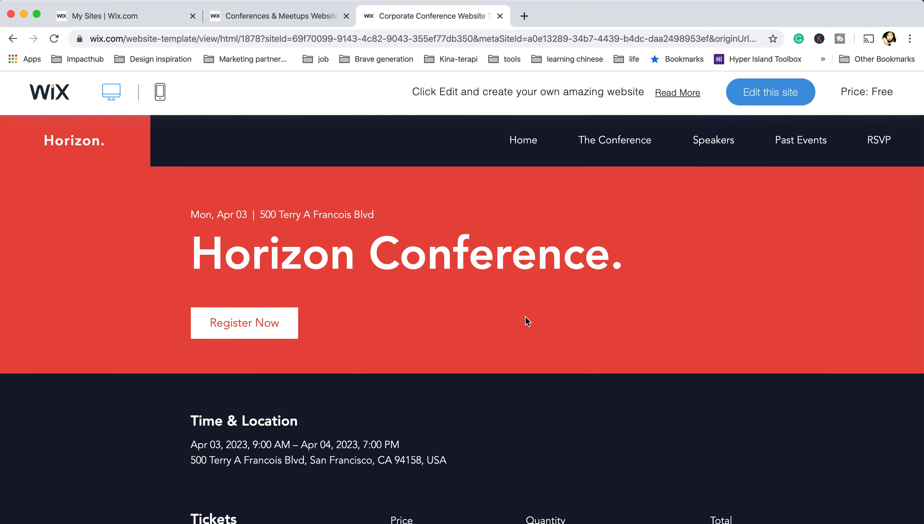
click(278, 328)
scroll(505, 294, up, 5)
scroll(504, 293, up, 3)
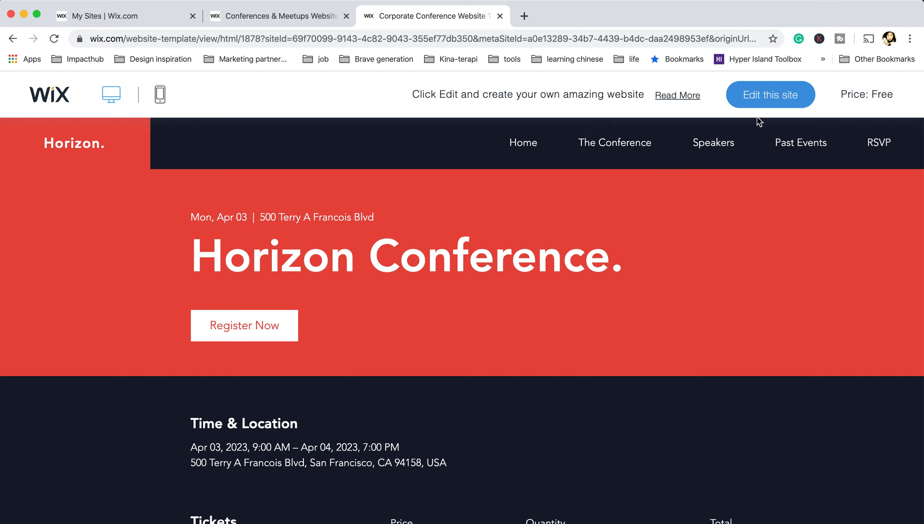
click(772, 94)
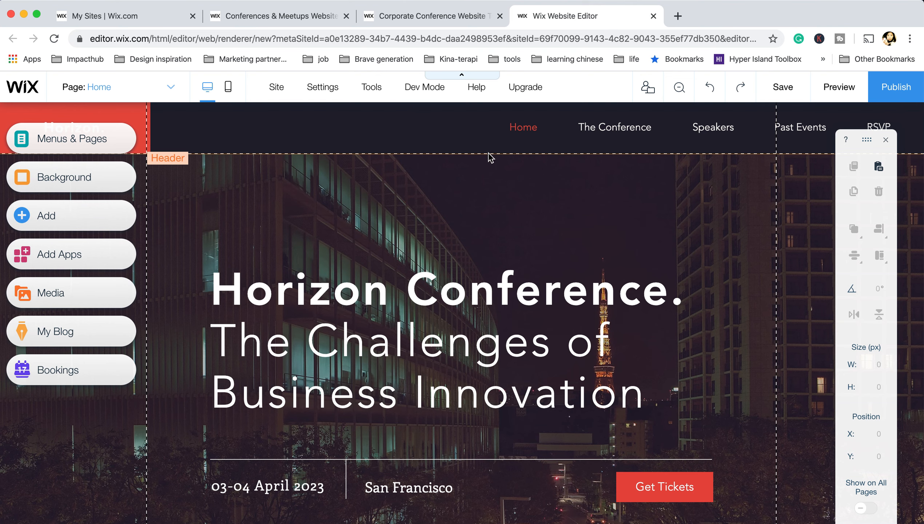
Preview the whole Horizon Conference home page as a visitor would see it, and return to the editor
scroll(538, 285, down, 2)
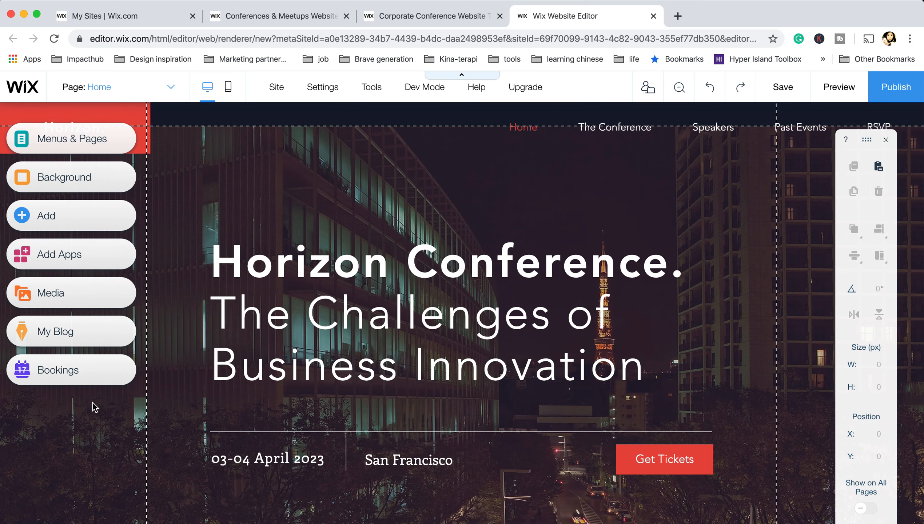
scroll(719, 205, up, 1)
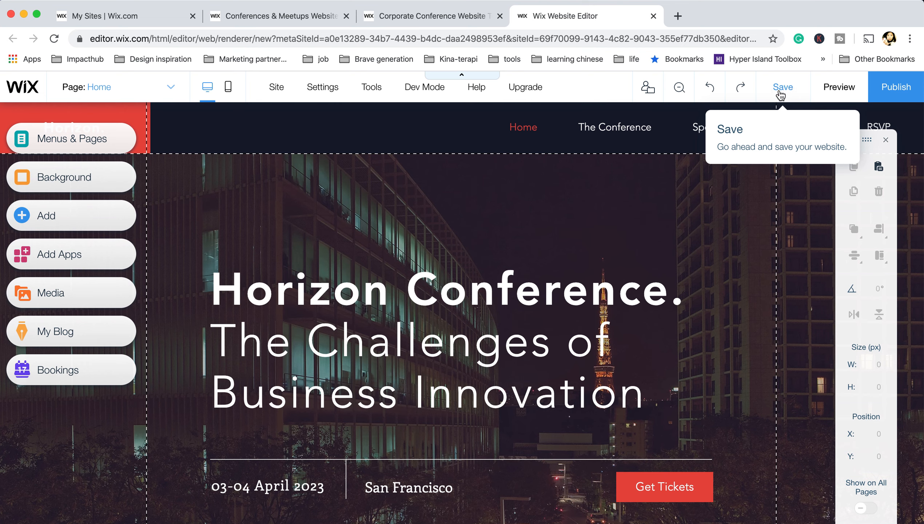
click(834, 90)
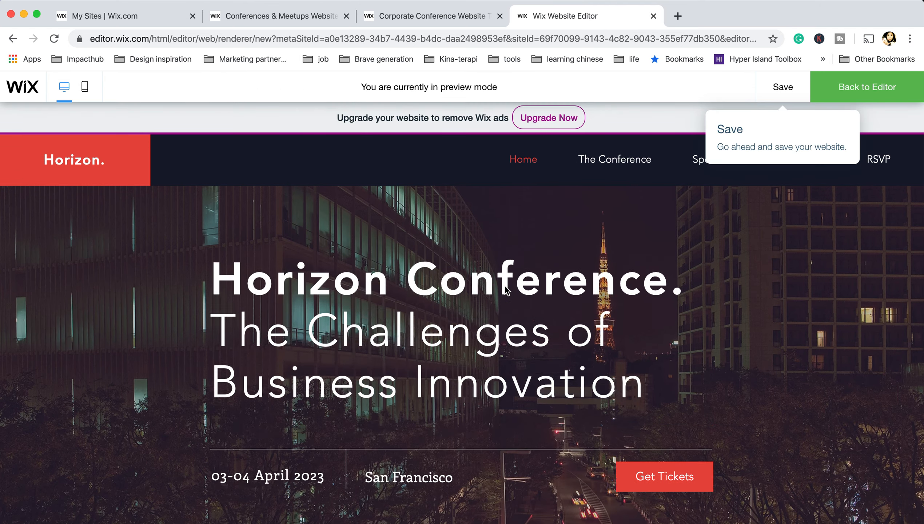
scroll(506, 287, down, 15)
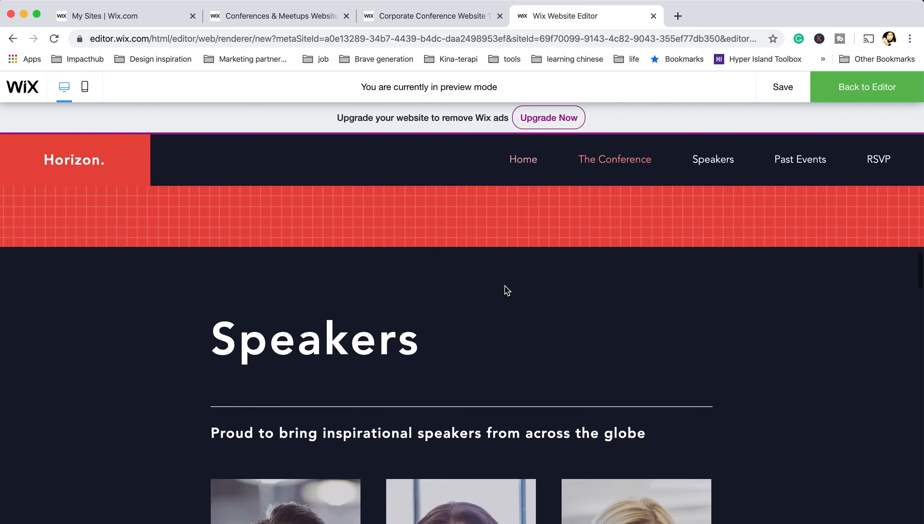
scroll(507, 290, down, 15)
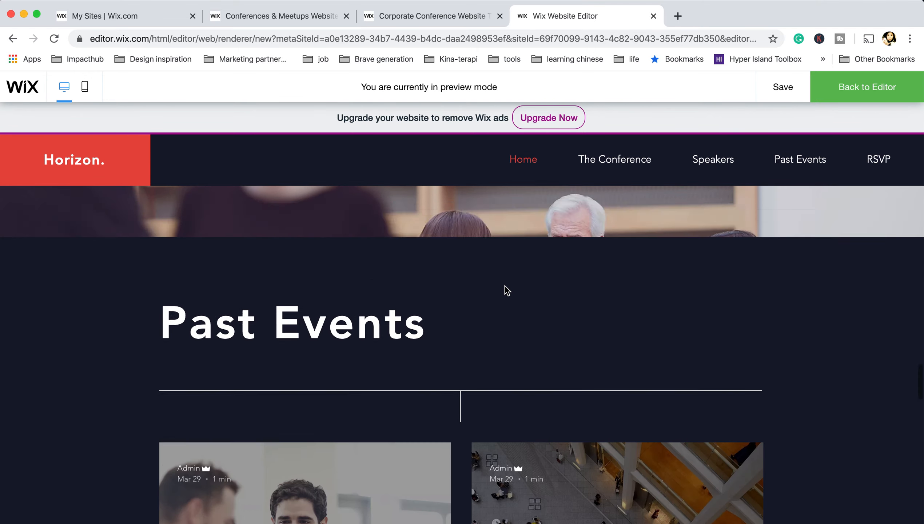
scroll(507, 291, up, 12)
scroll(506, 290, up, 15)
click(865, 92)
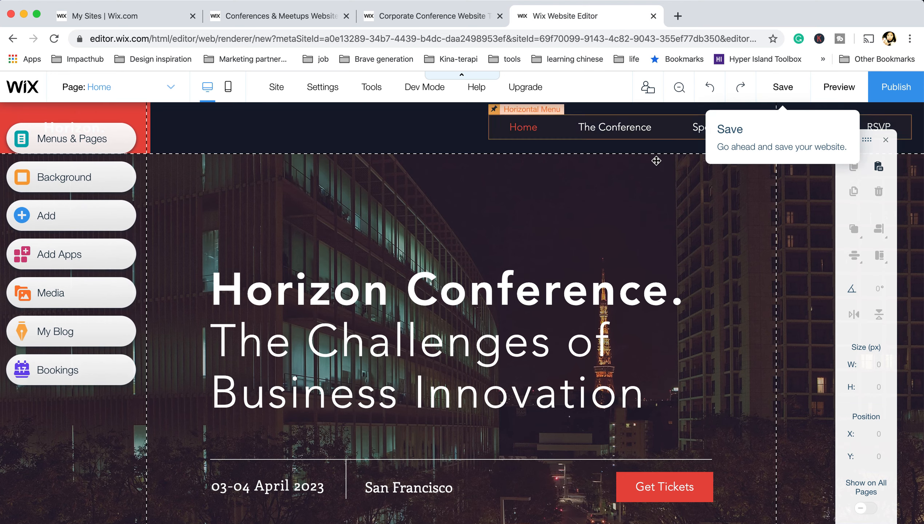
scroll(655, 294, down, 2)
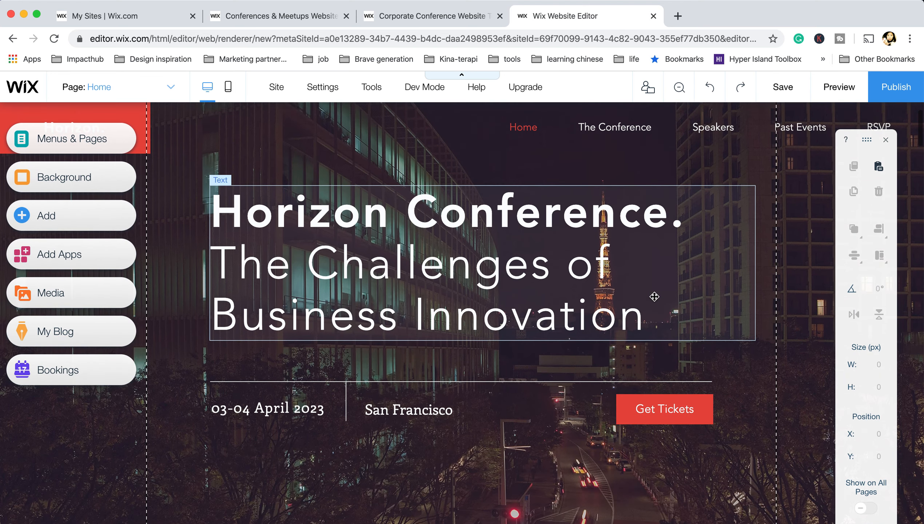
Replace the hero title "Horizon Conference. The Challenges of Business Innovation" with "FIRST EVENT"
scroll(654, 296, up, 1)
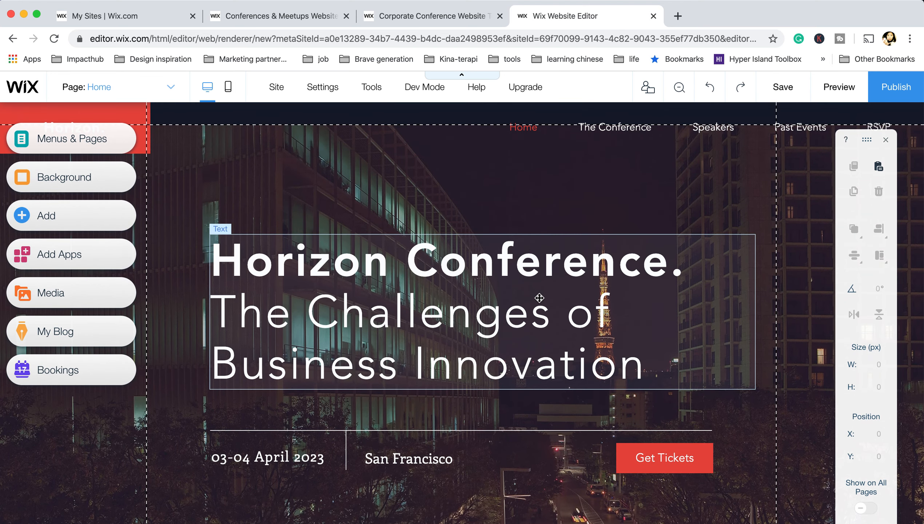
double_click(539, 298)
click(572, 349)
click(505, 314)
key(super+a)
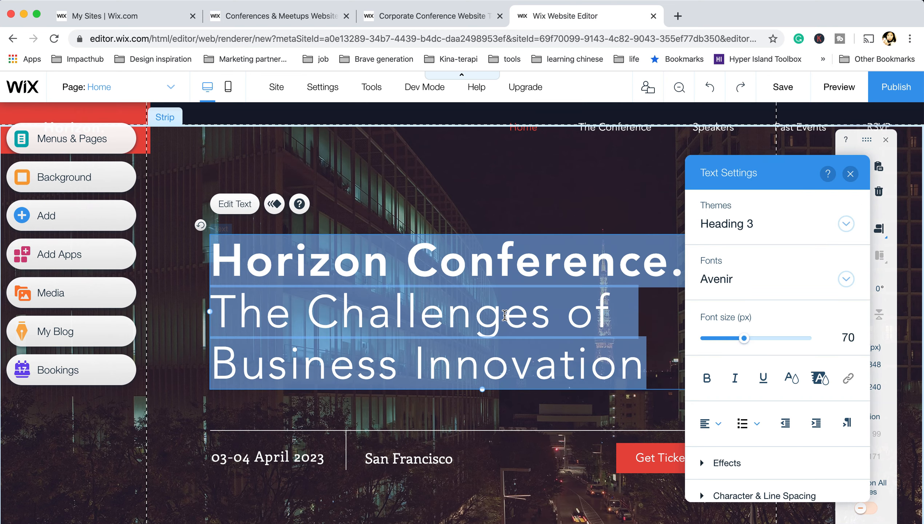
text(FIS)
key(BackSpace)
text(RST )
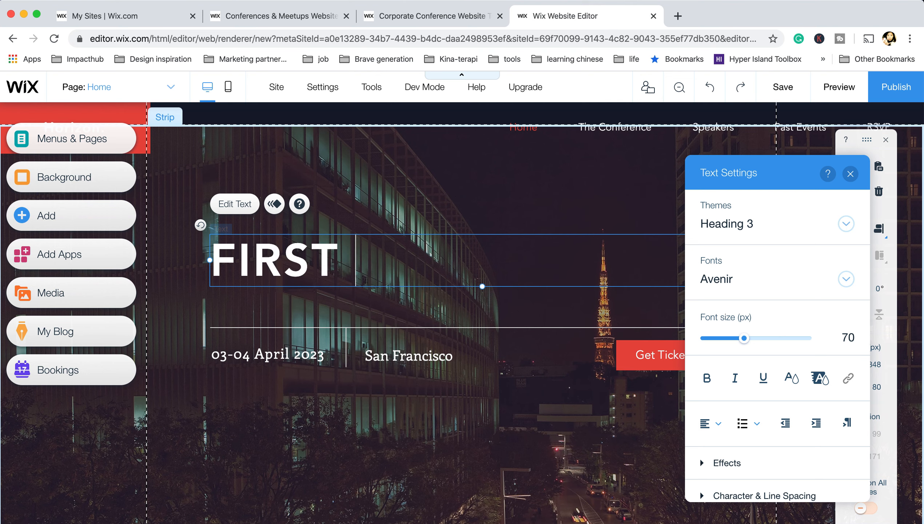
text(EVETM)
key(BackSpace)
key(BackSpace)
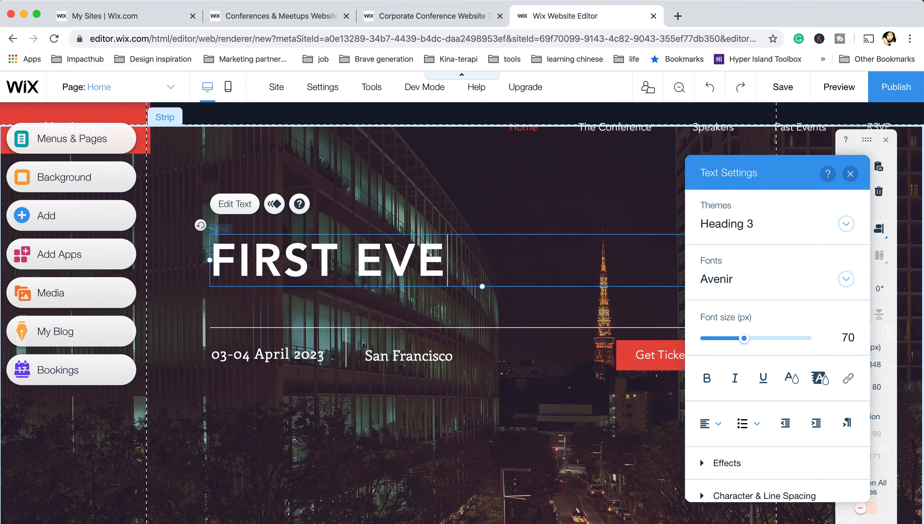
text(NT)
key(Escape)
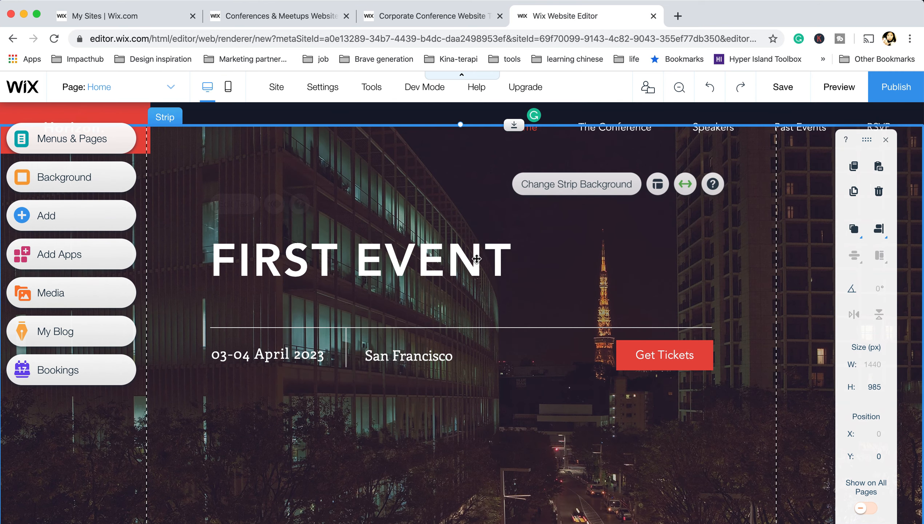
click(305, 353)
click(306, 357)
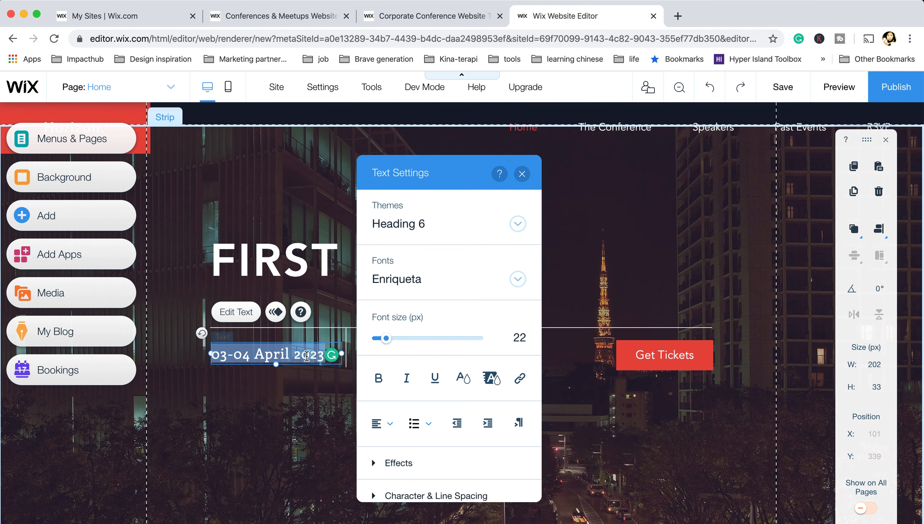
click(307, 356)
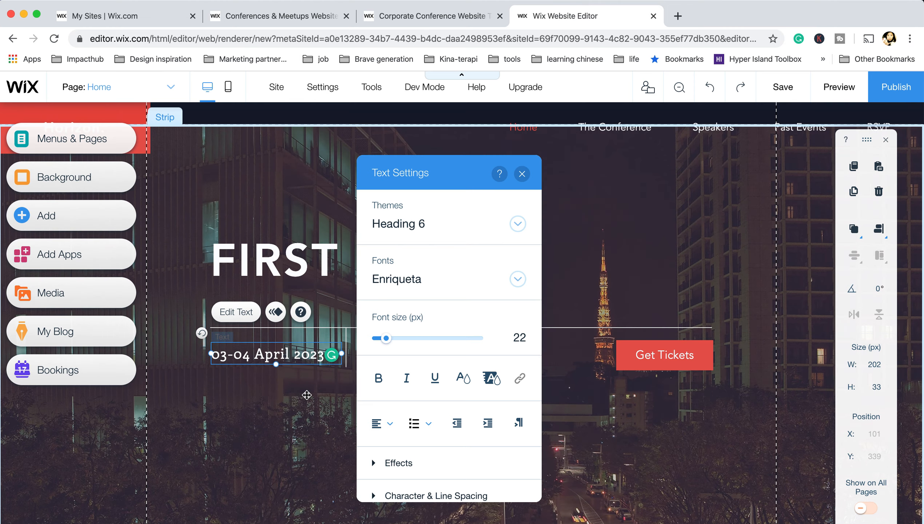
key(Escape)
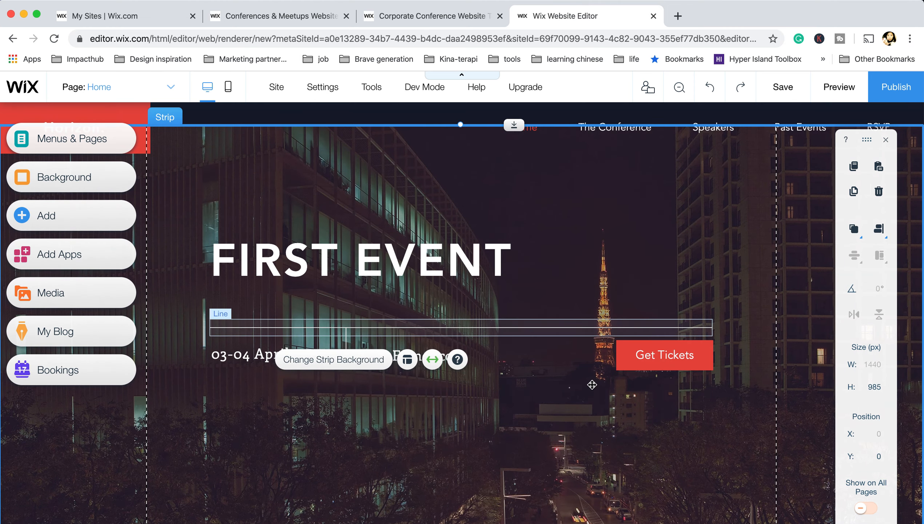
Look over the home page's hero strip and The Conference section, and return to the top of the page
scroll(532, 330, down, 5)
scroll(592, 391, up, 5)
scroll(591, 391, up, 2)
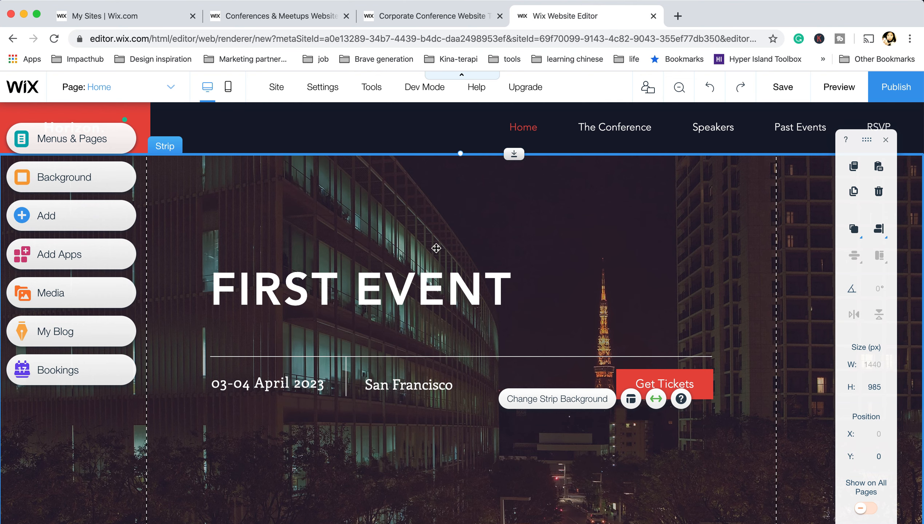
click(471, 288)
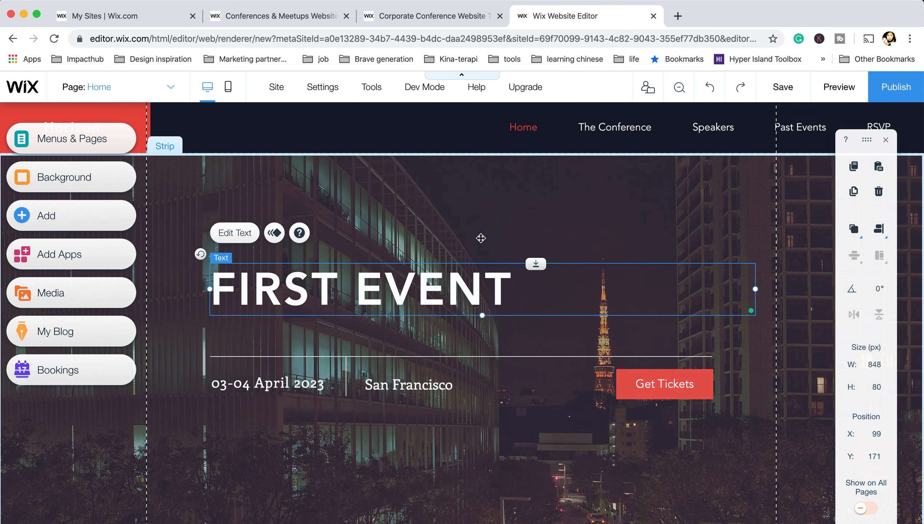
click(478, 234)
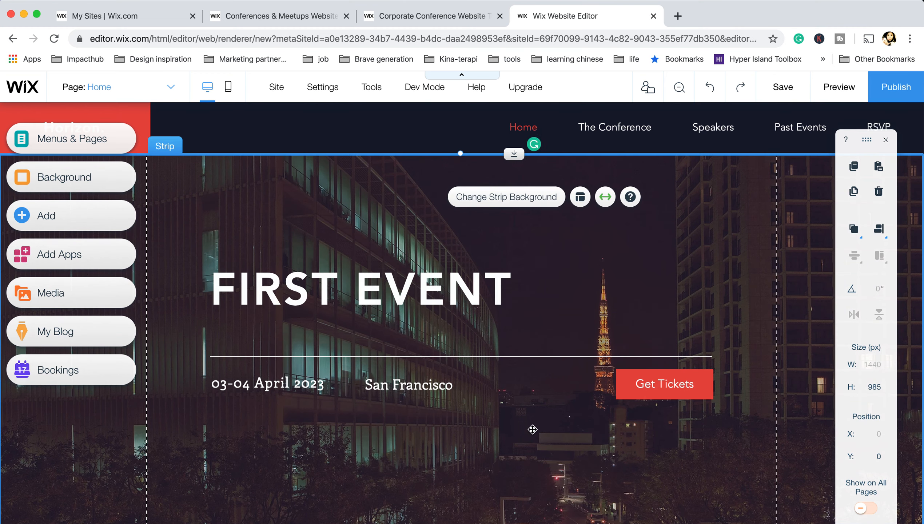
scroll(532, 429, down, 1)
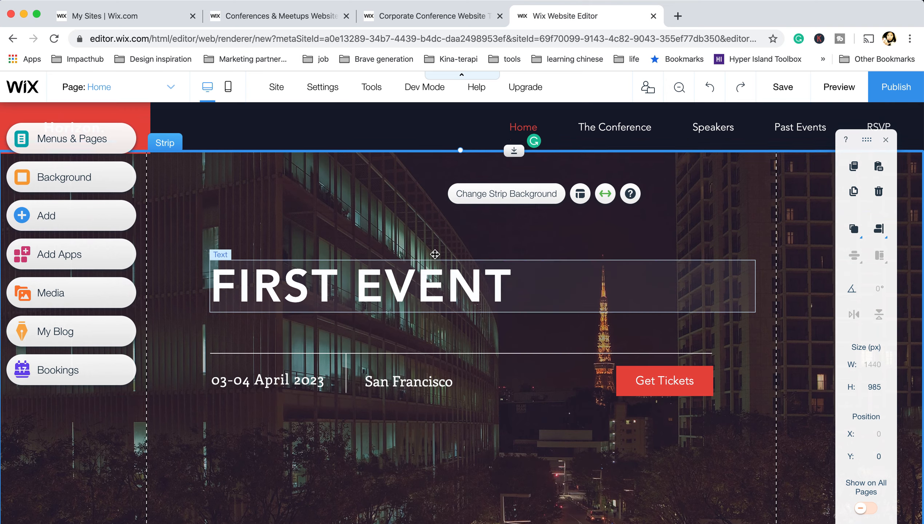
scroll(434, 254, down, 5)
scroll(434, 254, down, 20)
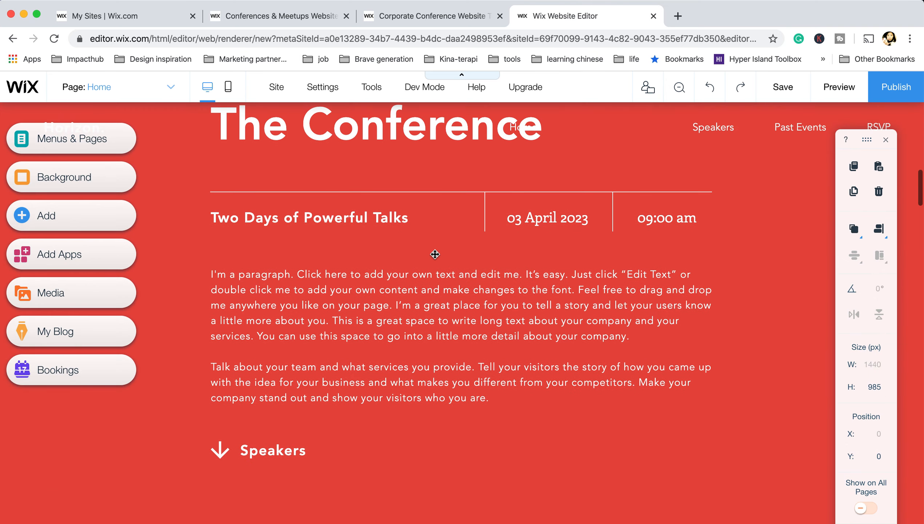
scroll(434, 254, up, 20)
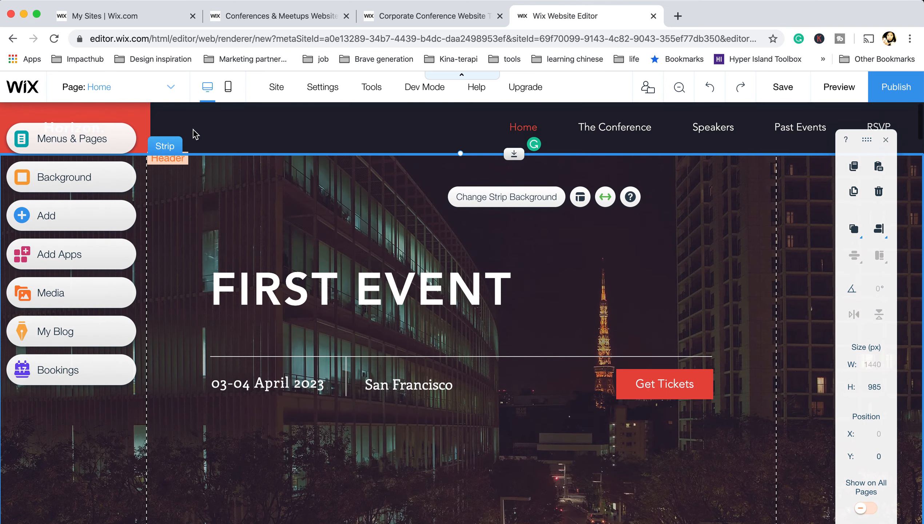
Change the site's blue theme color to the dark navy 0A1126 through the page background's color settings
click(74, 179)
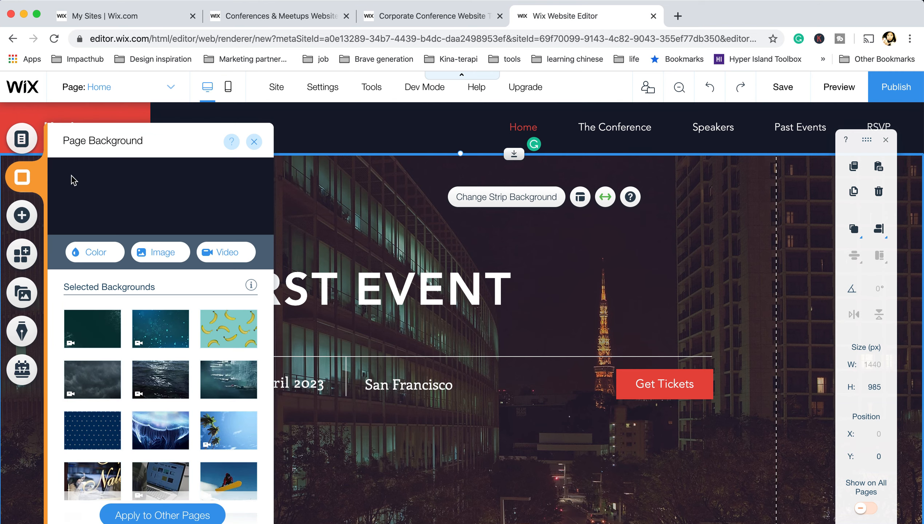
click(91, 260)
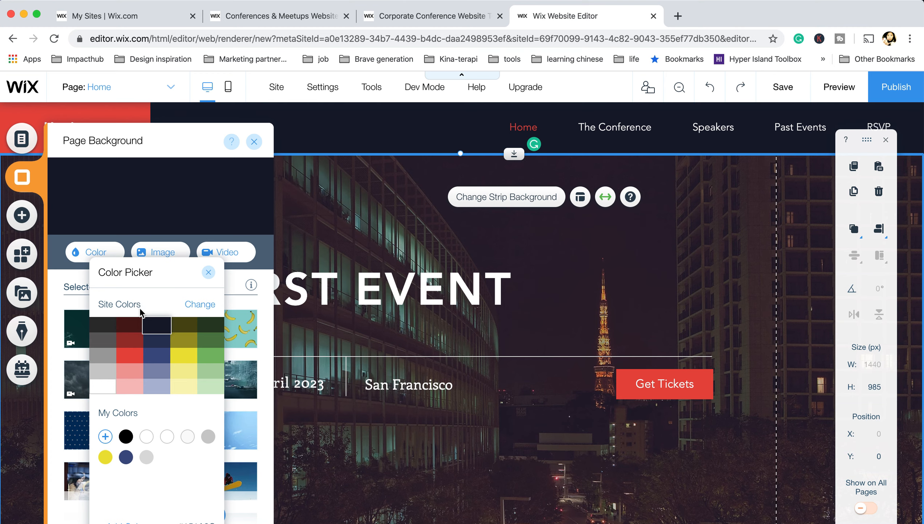
click(203, 305)
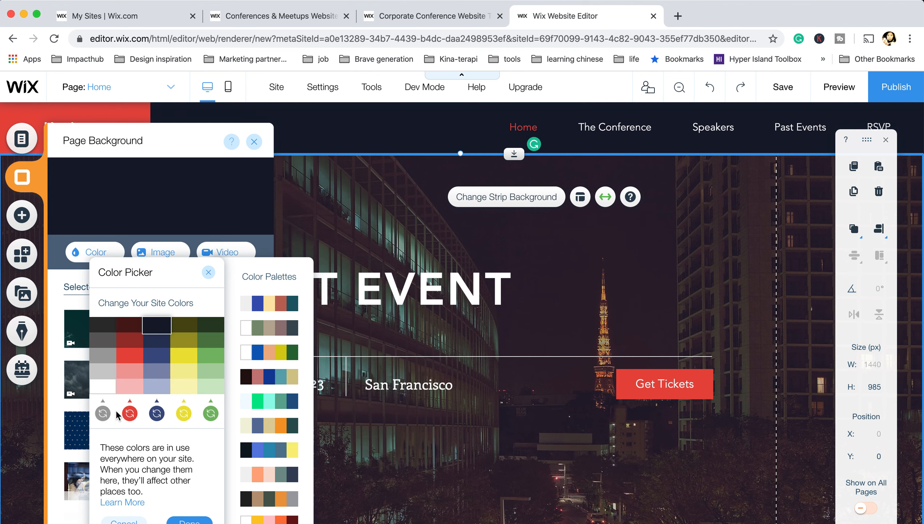
click(160, 413)
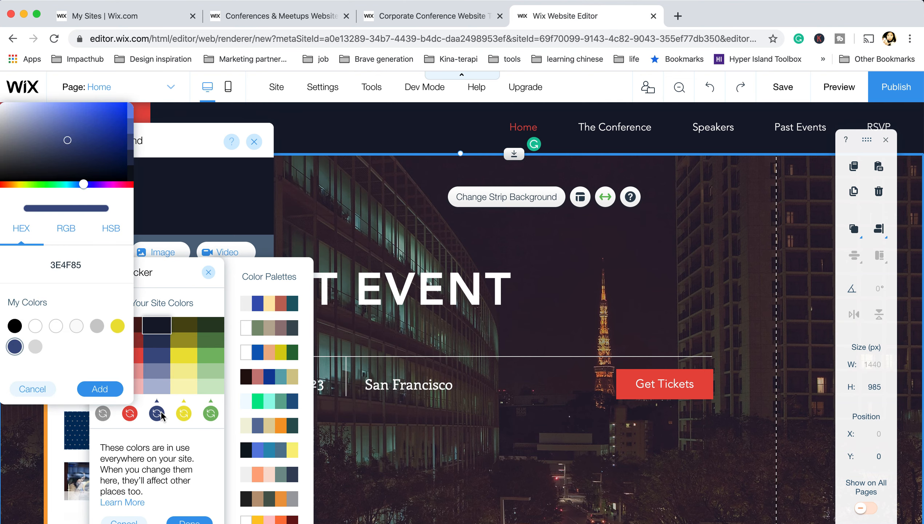
click(77, 267)
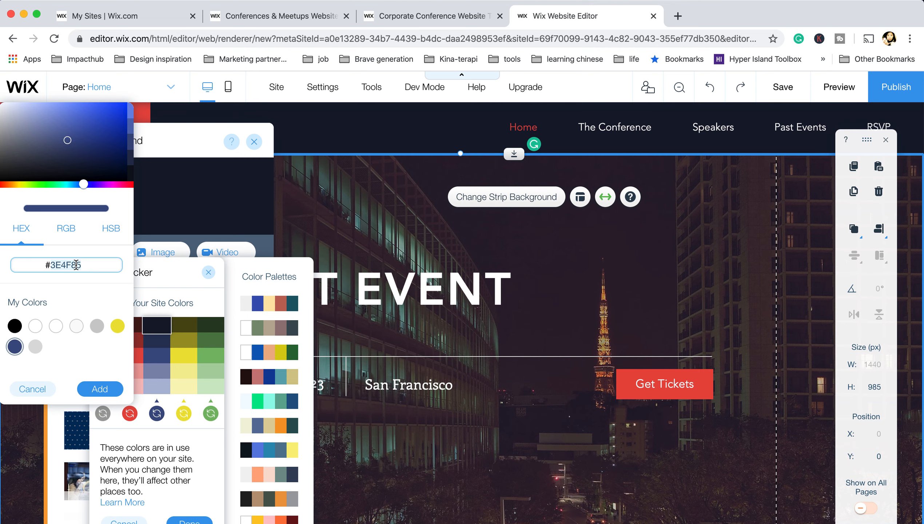
click(86, 267)
drag(80, 177, 45, 171)
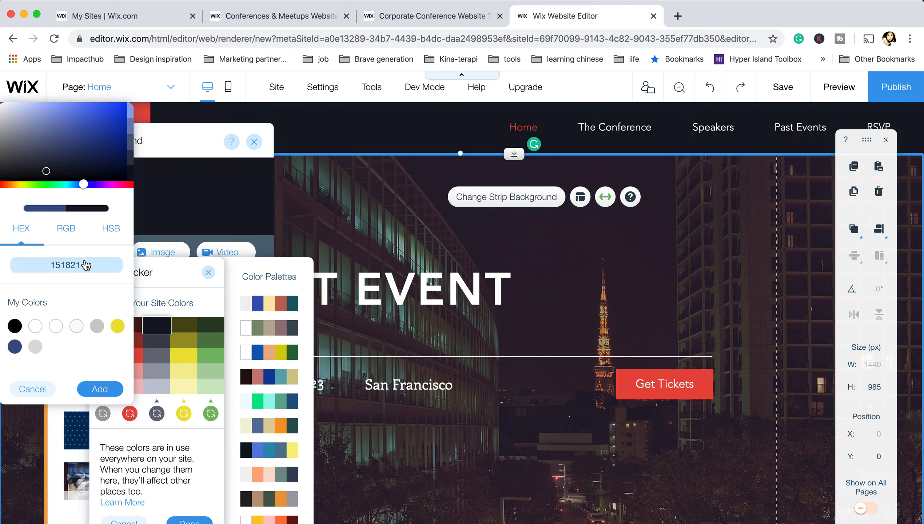
drag(76, 163, 94, 170)
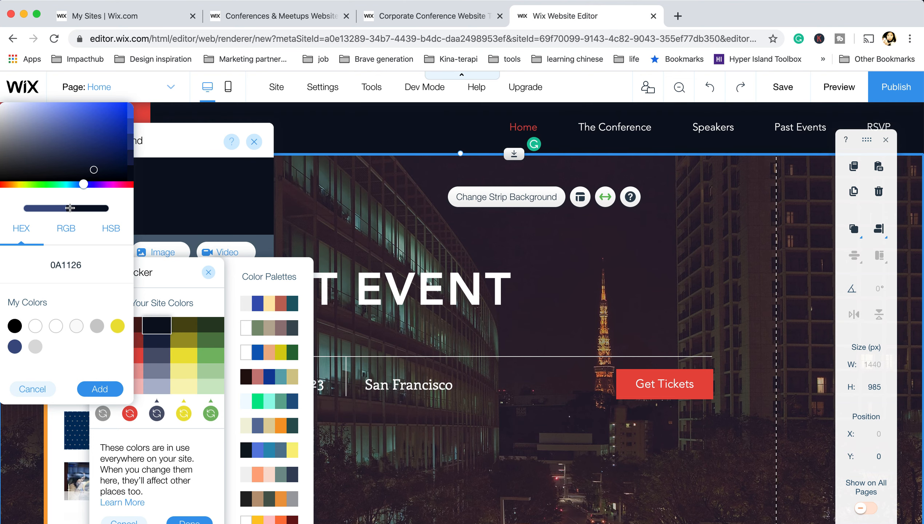
click(100, 389)
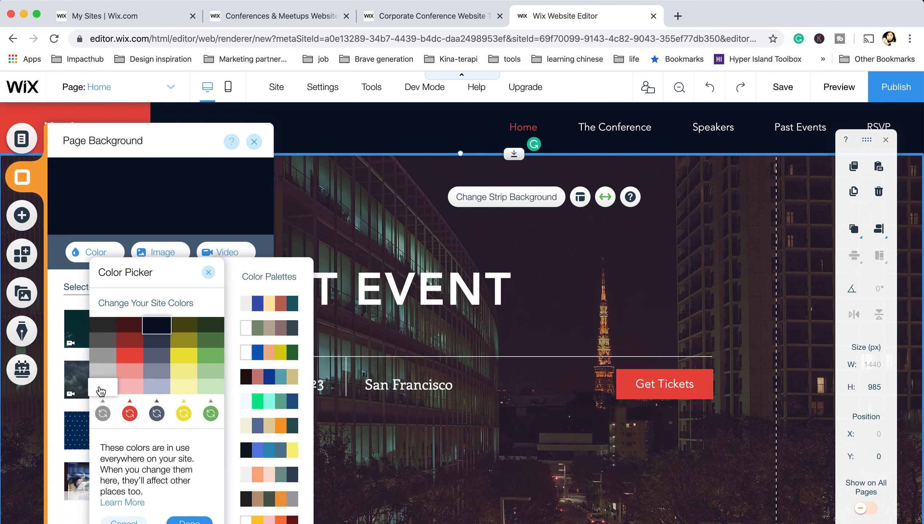
click(187, 521)
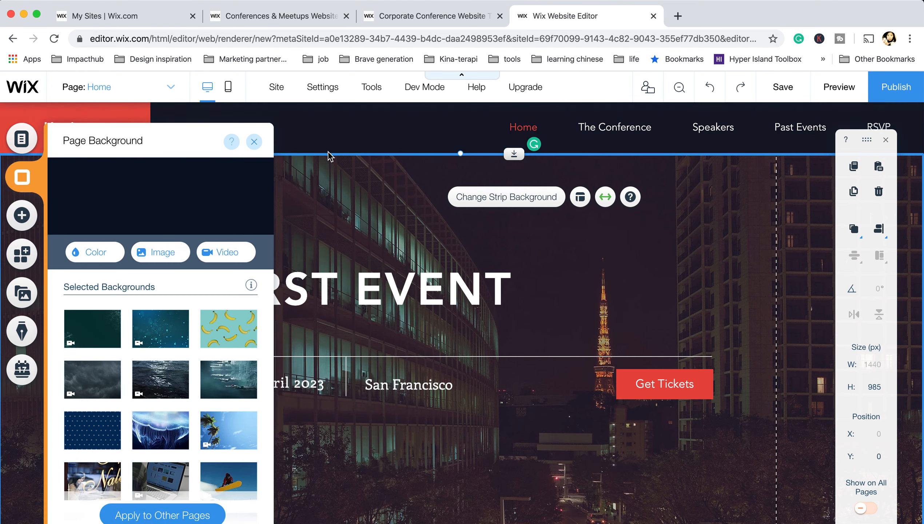
Browse the ready-made site color palettes and apply the one with dark brown, rose, blue, teal and sand, closing the page background settings
click(98, 250)
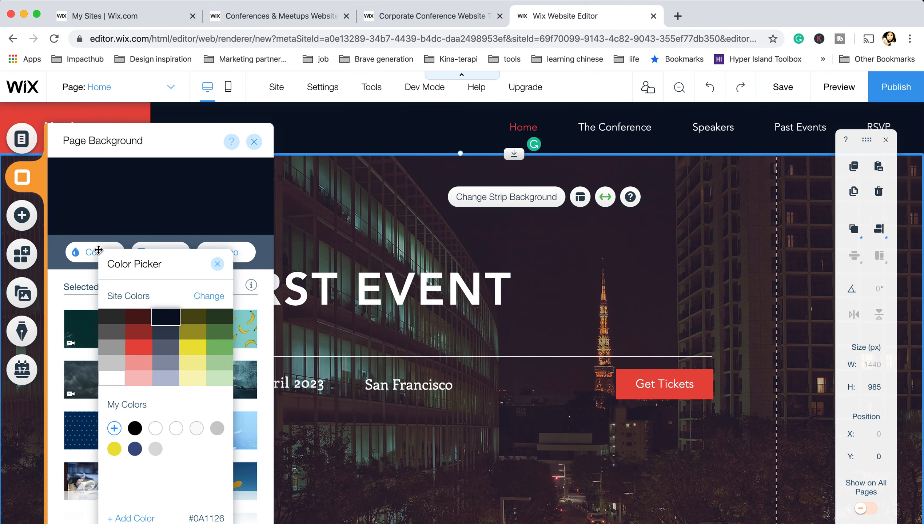
click(208, 297)
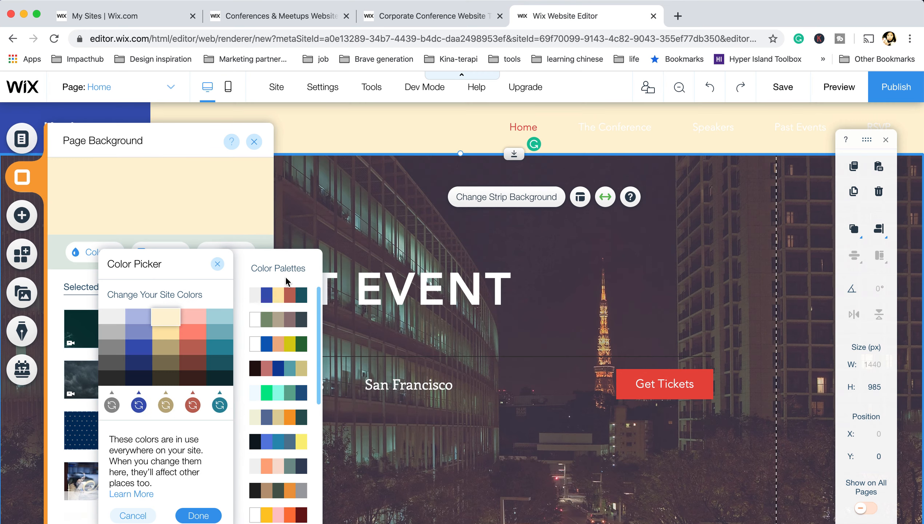
scroll(295, 352, down, 3)
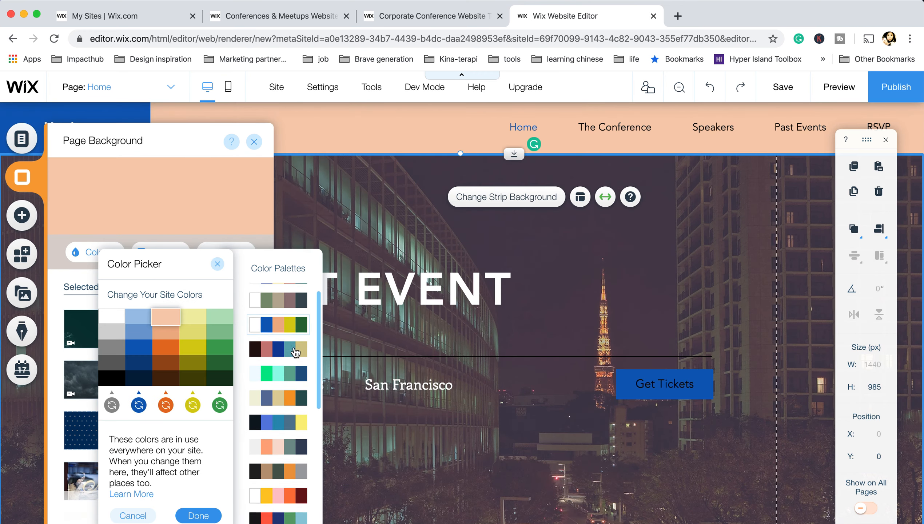
scroll(295, 352, down, 3)
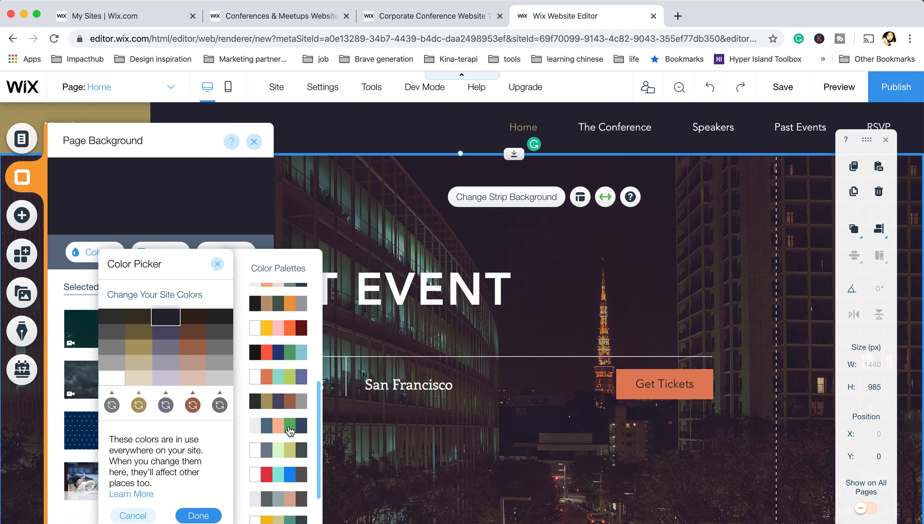
scroll(291, 426, down, 2)
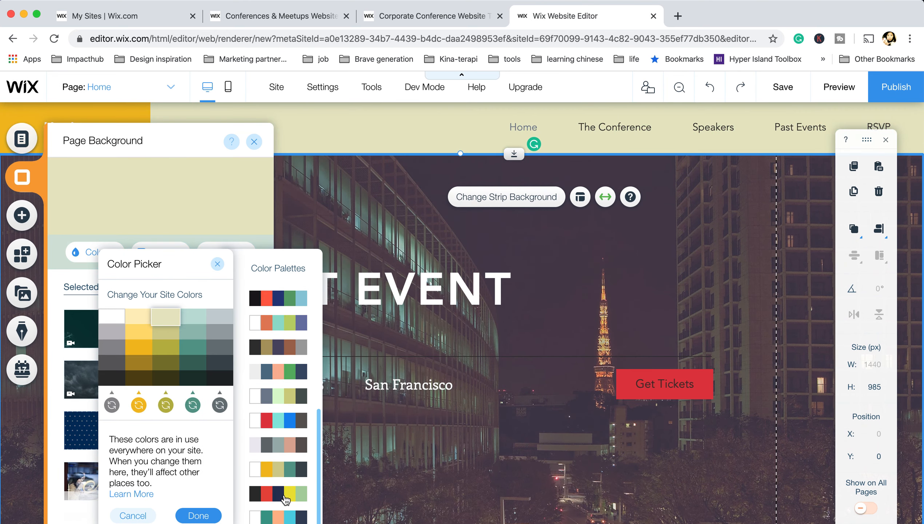
scroll(290, 385, up, 5)
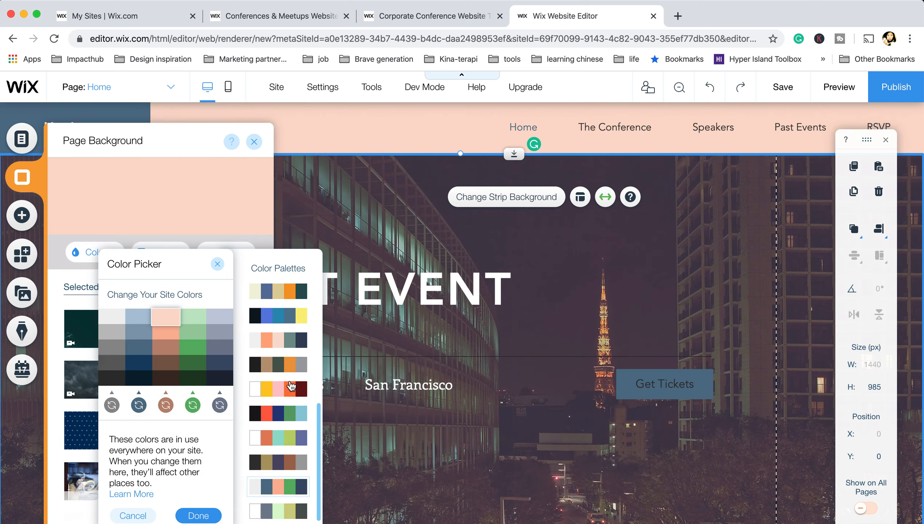
scroll(282, 302, up, 2)
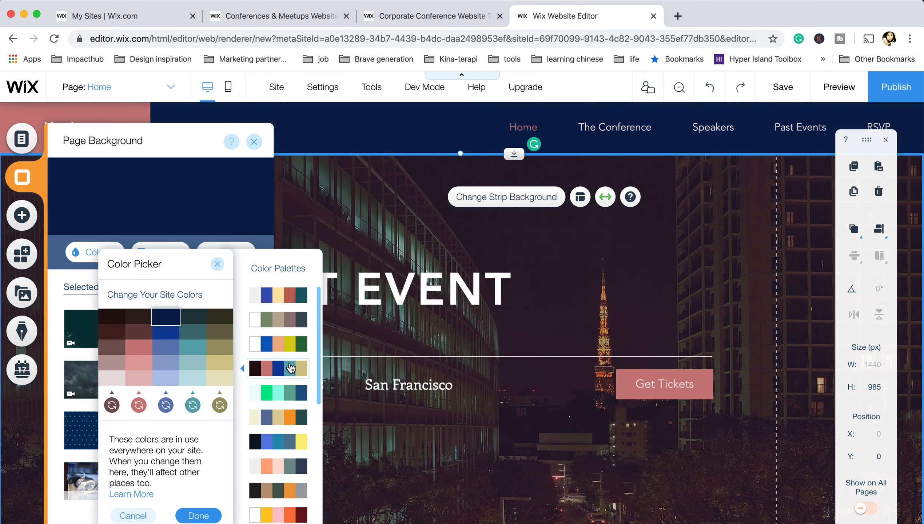
click(291, 368)
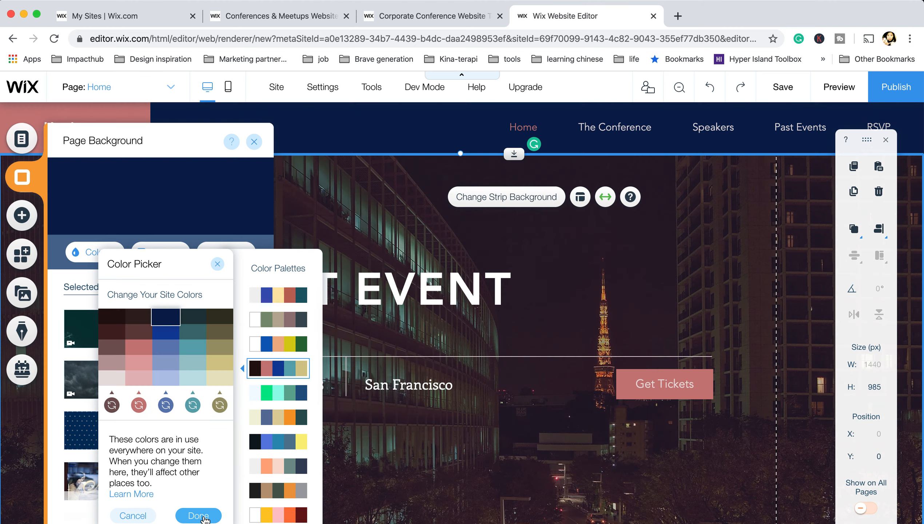
click(199, 516)
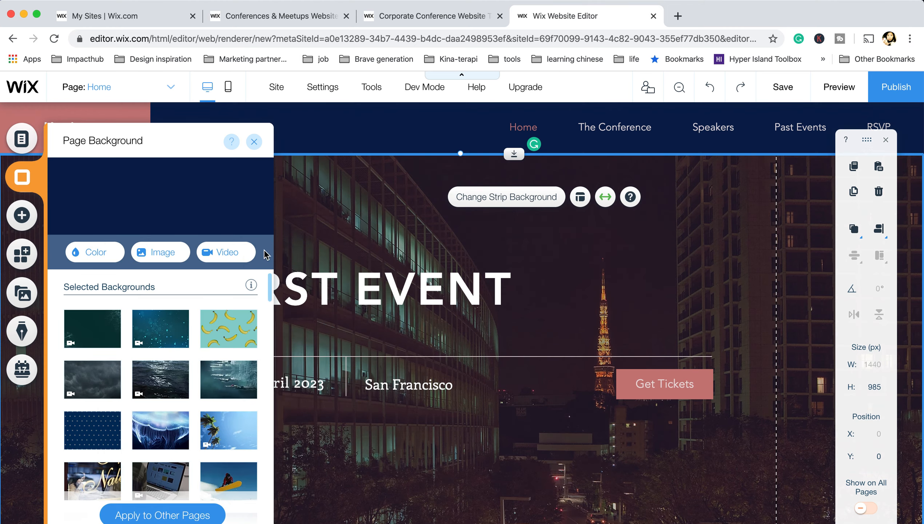
click(254, 142)
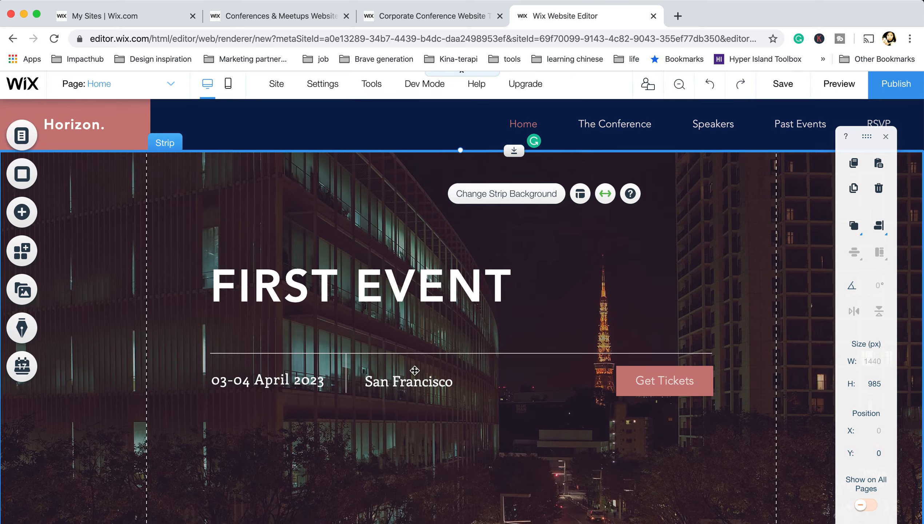
Look over the home page's sections down to Sponsors with the new color palette, and return to the hero strip
scroll(415, 370, down, 4)
scroll(415, 371, down, 10)
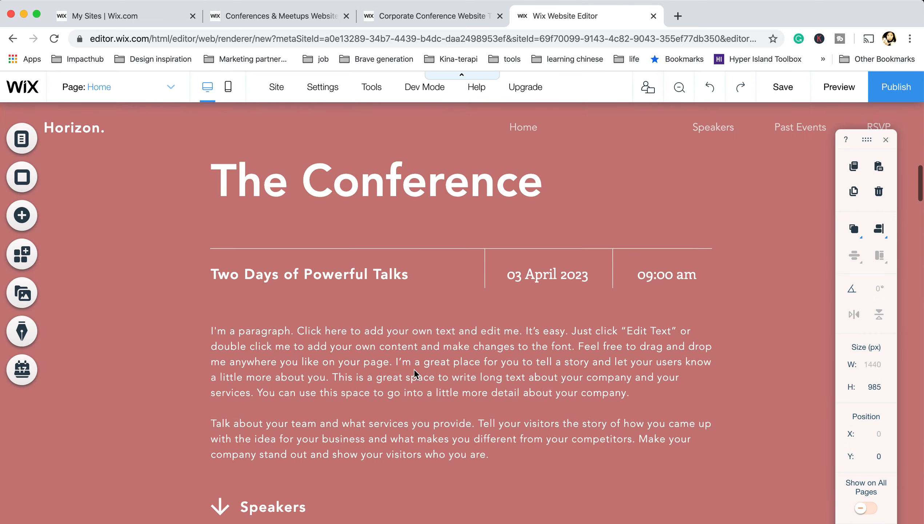
scroll(414, 371, down, 12)
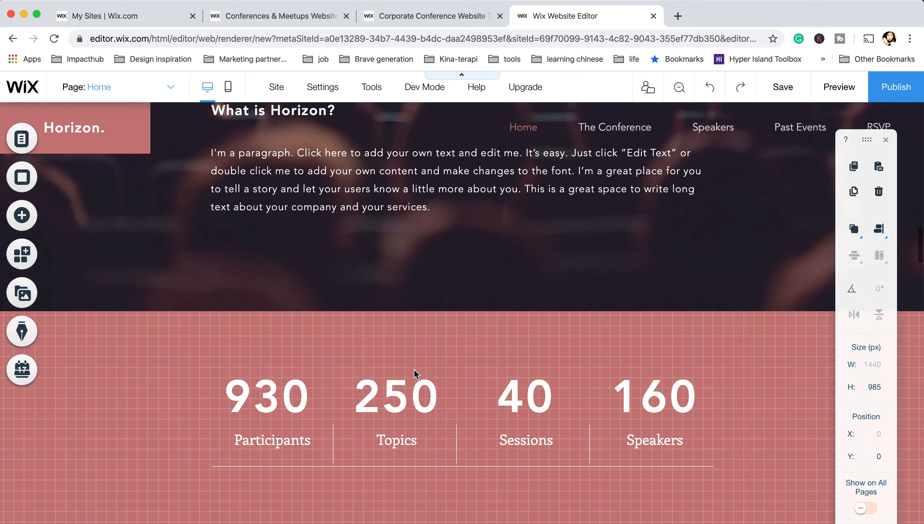
scroll(415, 370, down, 12)
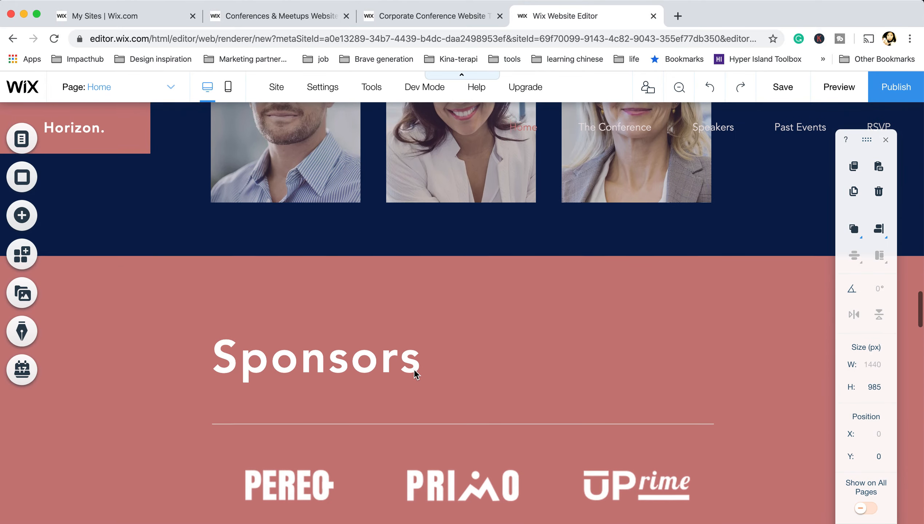
scroll(414, 369, up, 20)
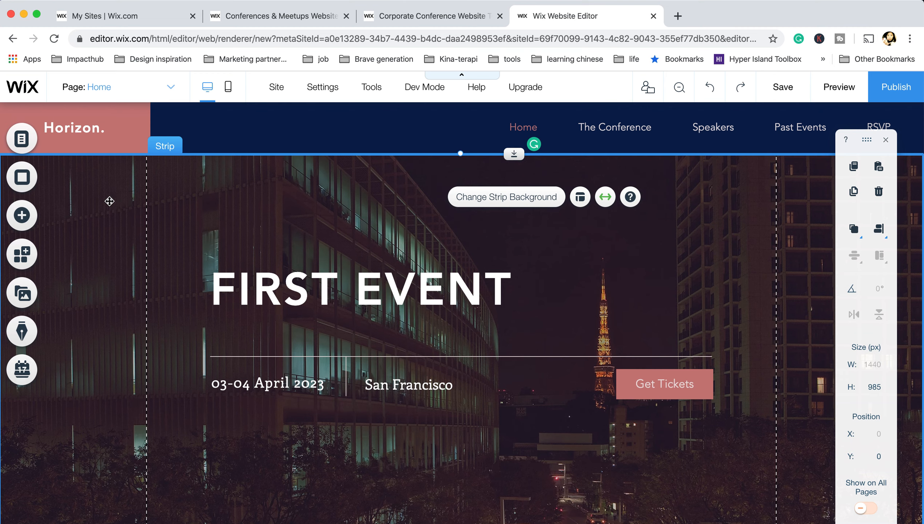
Examine the site color palettes and the custom color settings for the blue theme color, closing the page background settings without changes
click(40, 180)
click(99, 245)
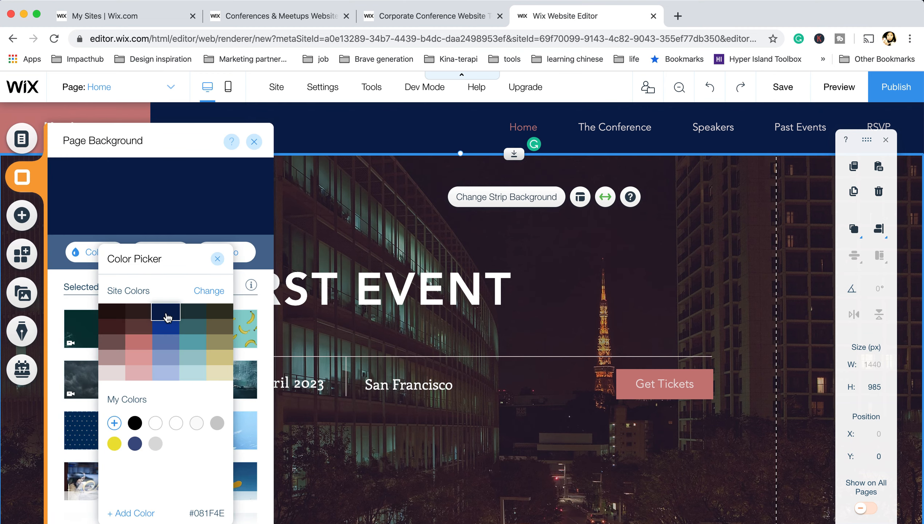
click(216, 293)
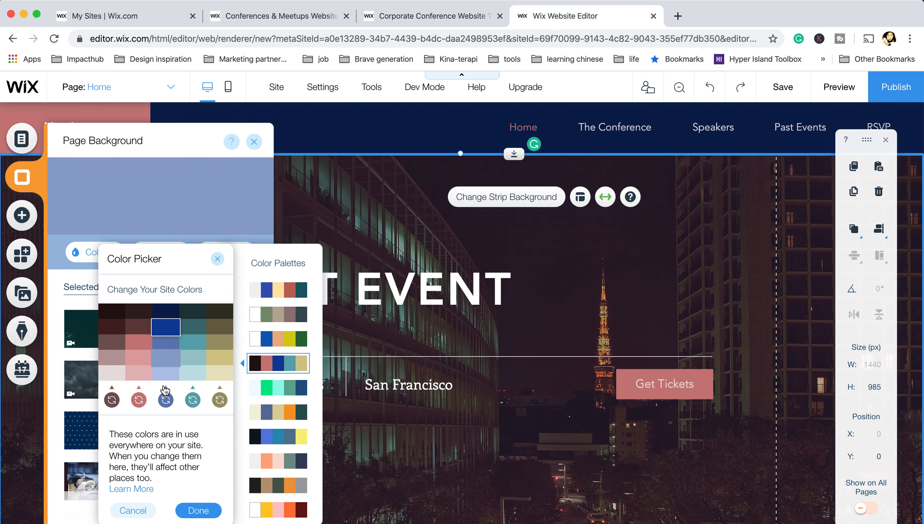
click(166, 328)
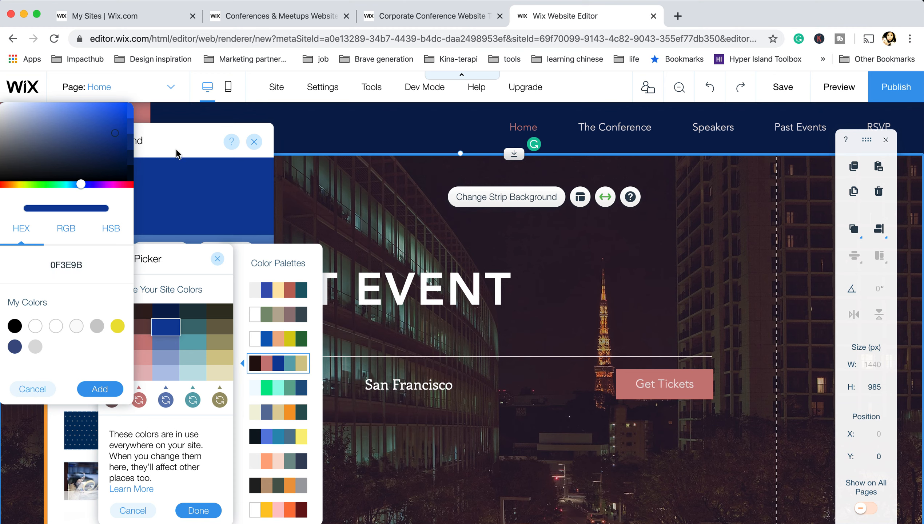
click(192, 143)
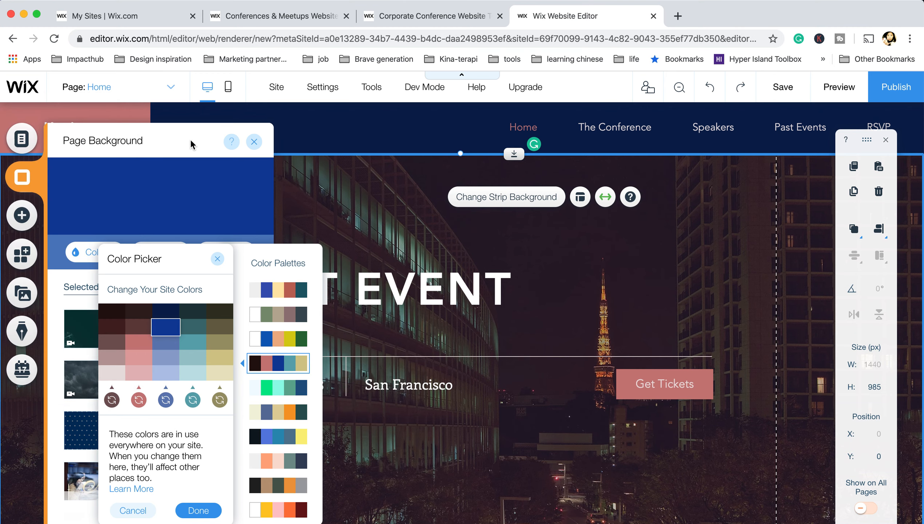
click(217, 259)
click(254, 141)
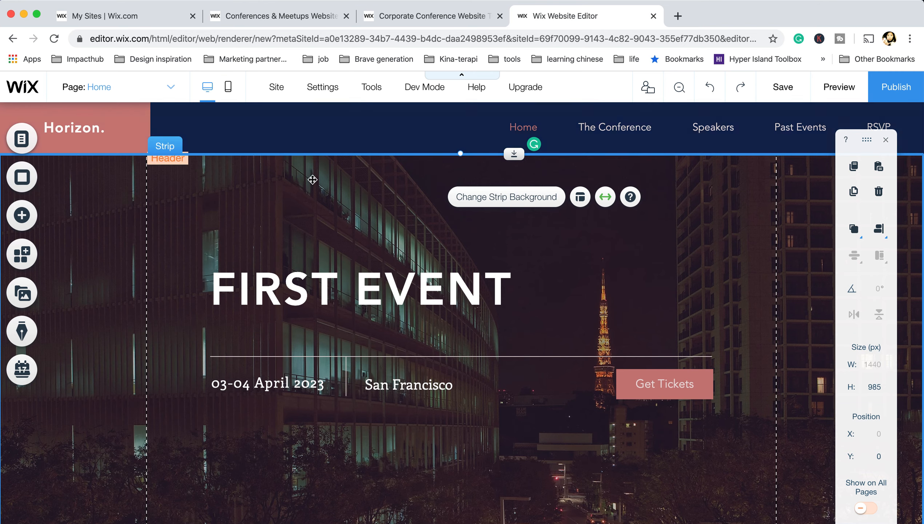
Change the font of the hero title "FIRST EVENT" to DIN Neuzeit Grotesk
click(326, 290)
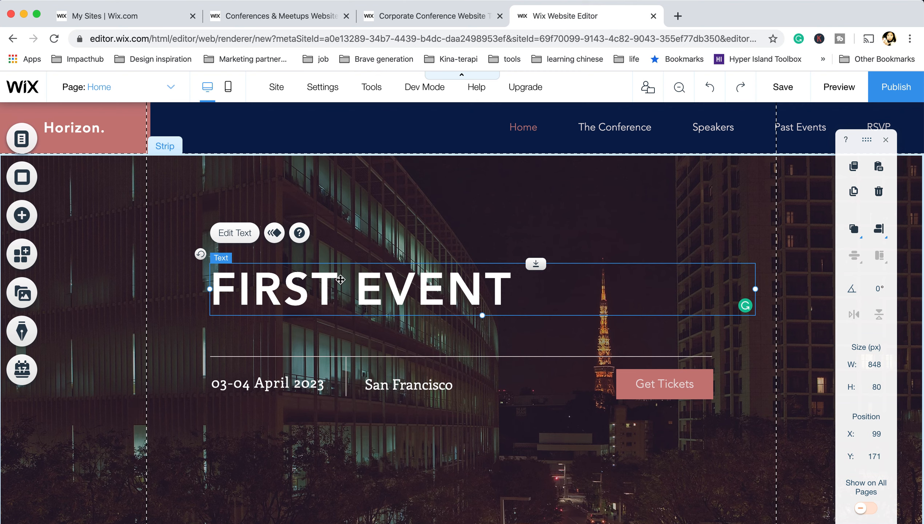
double_click(375, 294)
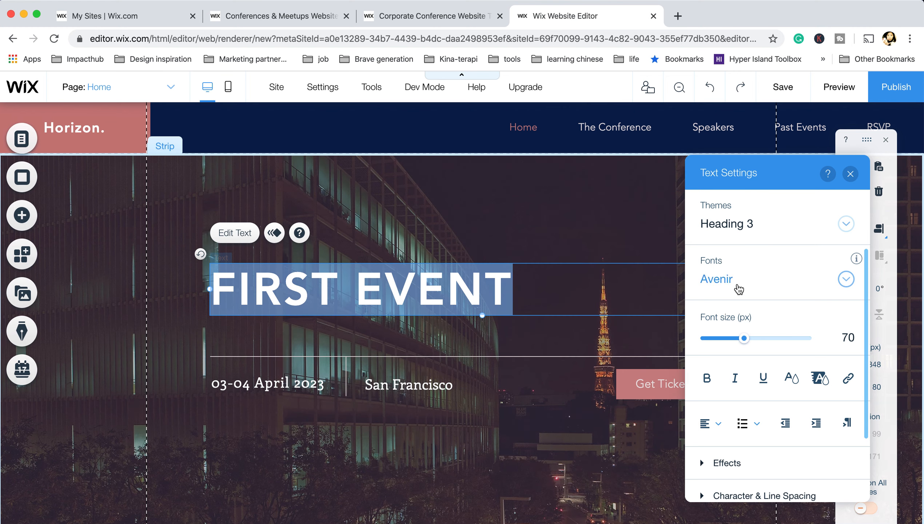
click(739, 289)
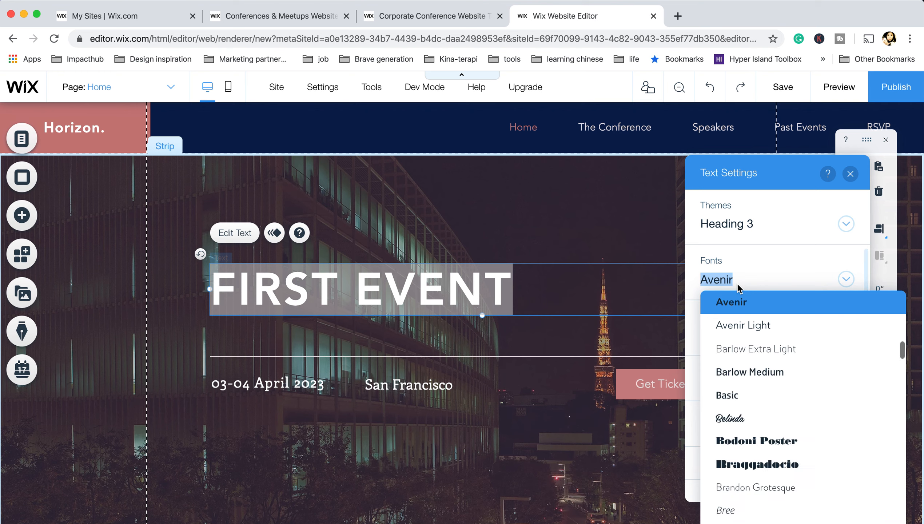
click(785, 270)
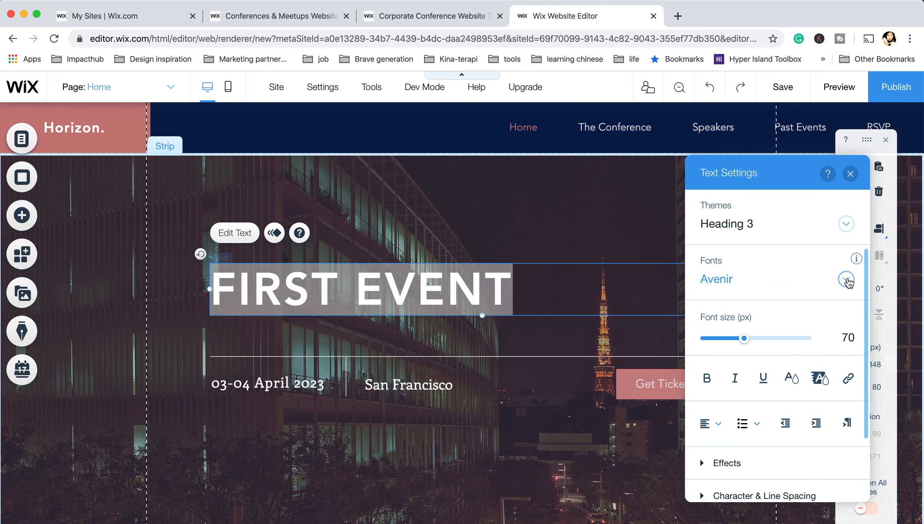
click(844, 279)
scroll(829, 331, down, 5)
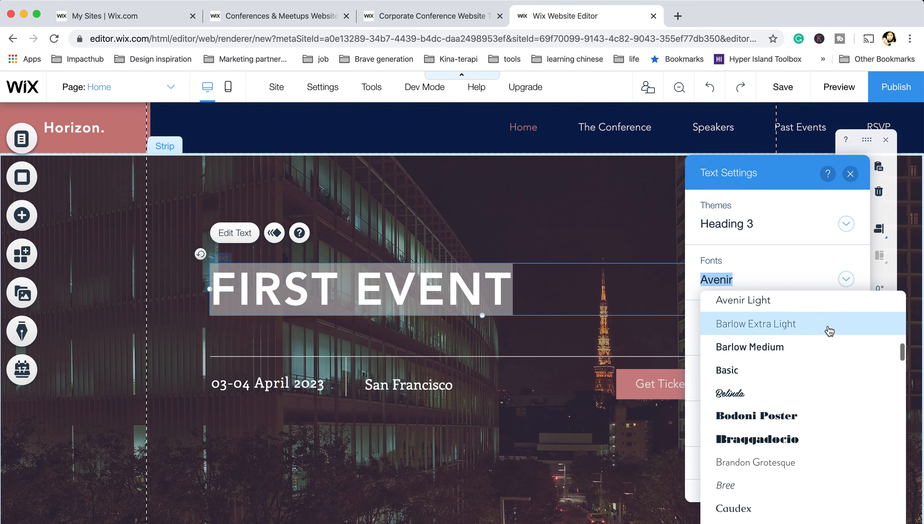
scroll(828, 367, down, 6)
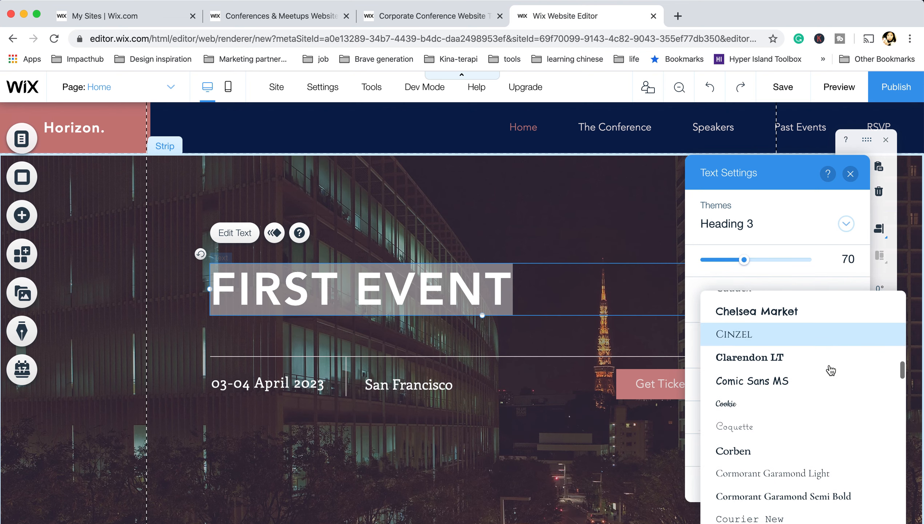
scroll(829, 368, down, 3)
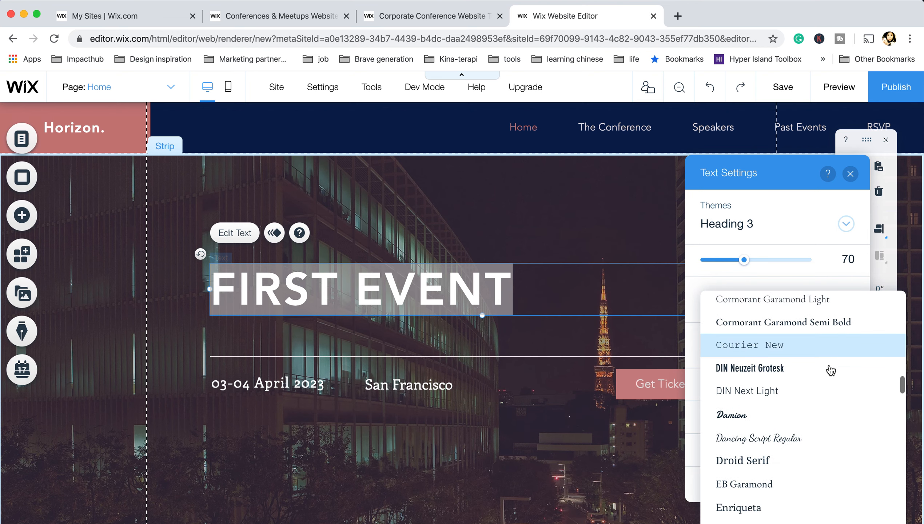
click(803, 365)
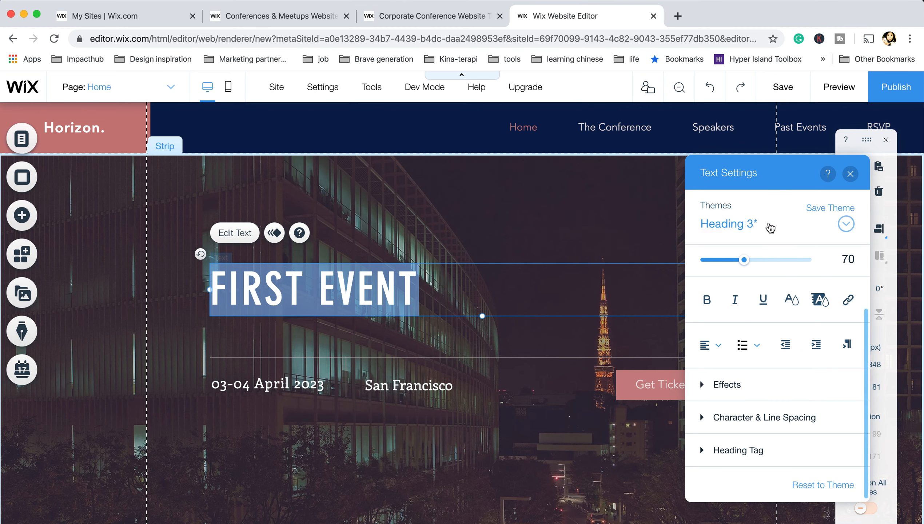
Save the title's new font to the Heading 3 text theme for the whole site, and leave the text settings
click(825, 211)
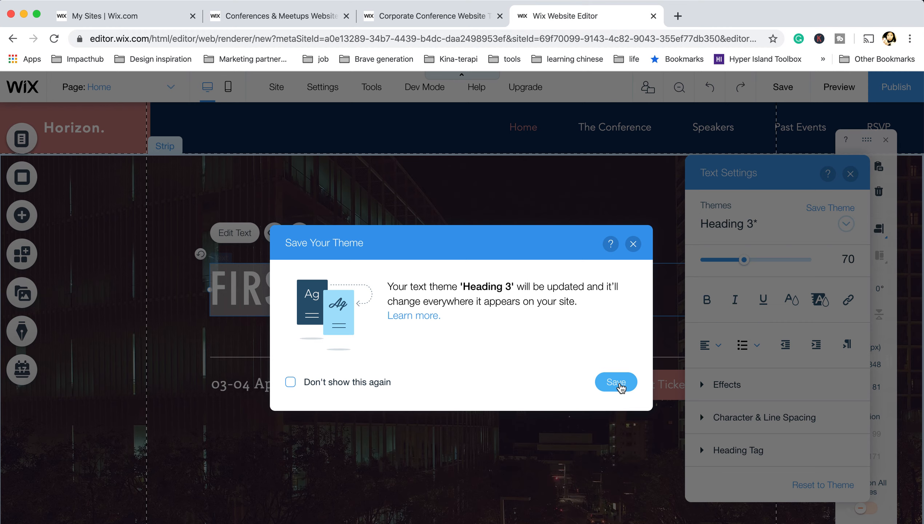
click(620, 386)
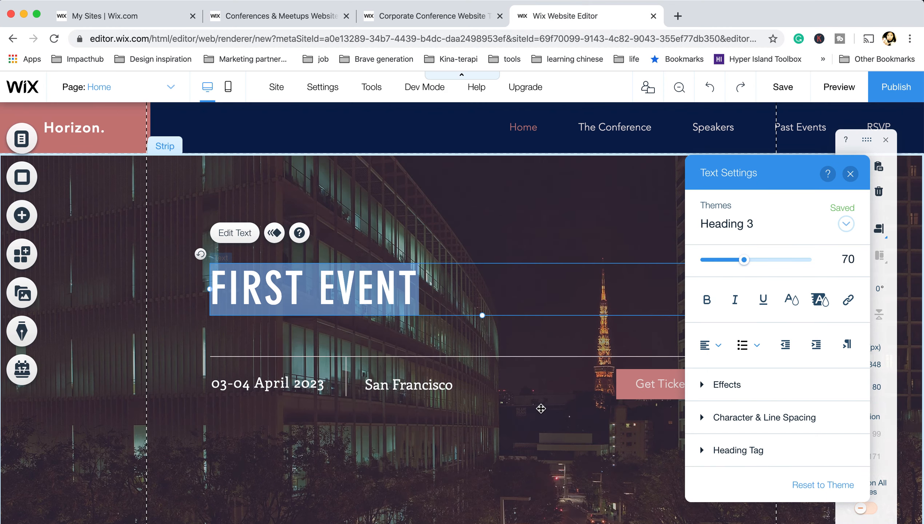
click(541, 409)
Set the heading "The Conference" to the DIN Neuzeit Grotesk font and save it to the Heading 2 text theme
scroll(539, 407, down, 10)
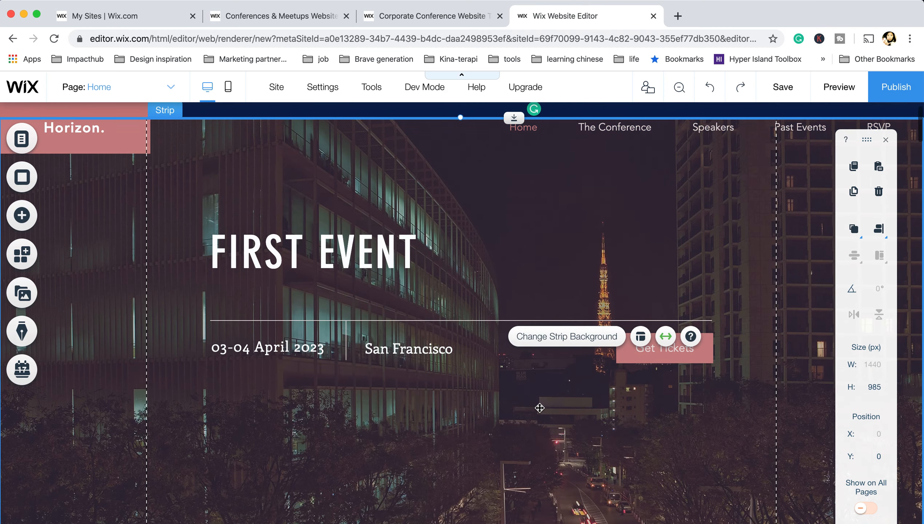
scroll(539, 406, down, 8)
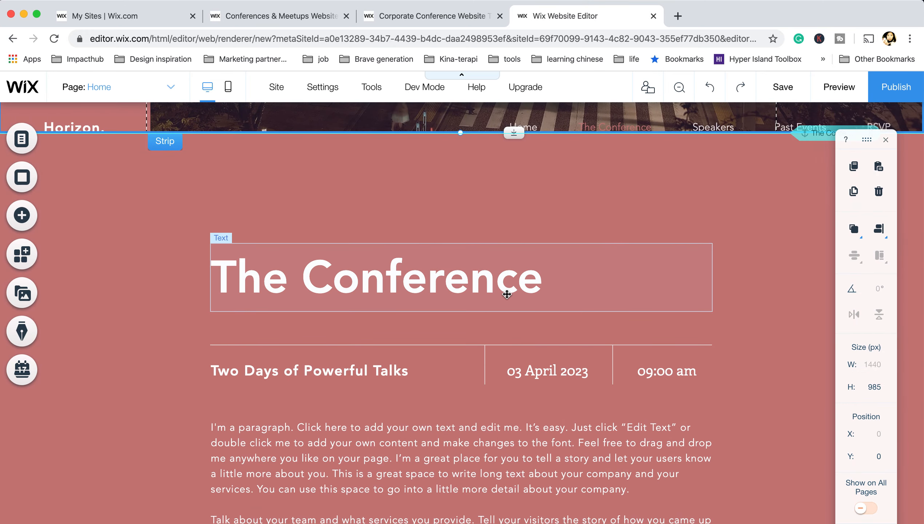
scroll(506, 294, up, 2)
scroll(506, 294, down, 3)
click(495, 250)
double_click(496, 250)
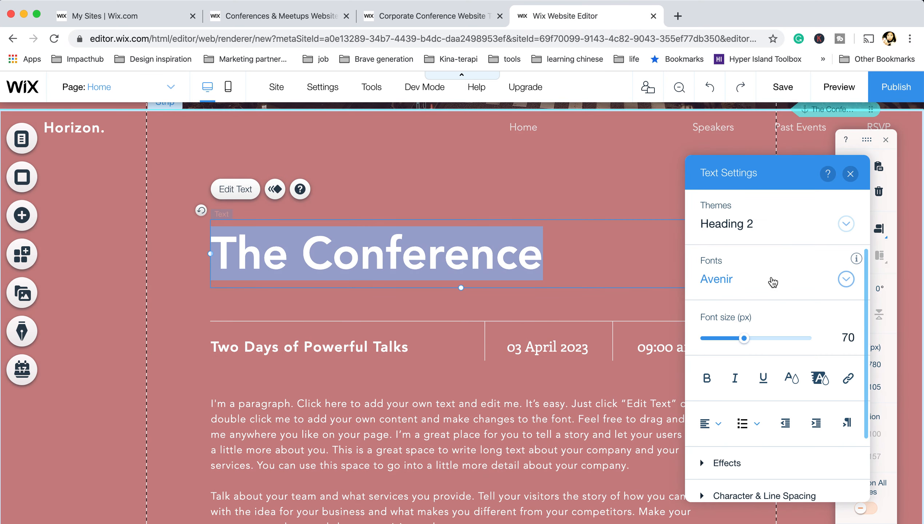
click(772, 280)
scroll(779, 389, down, 2)
scroll(778, 392, down, 8)
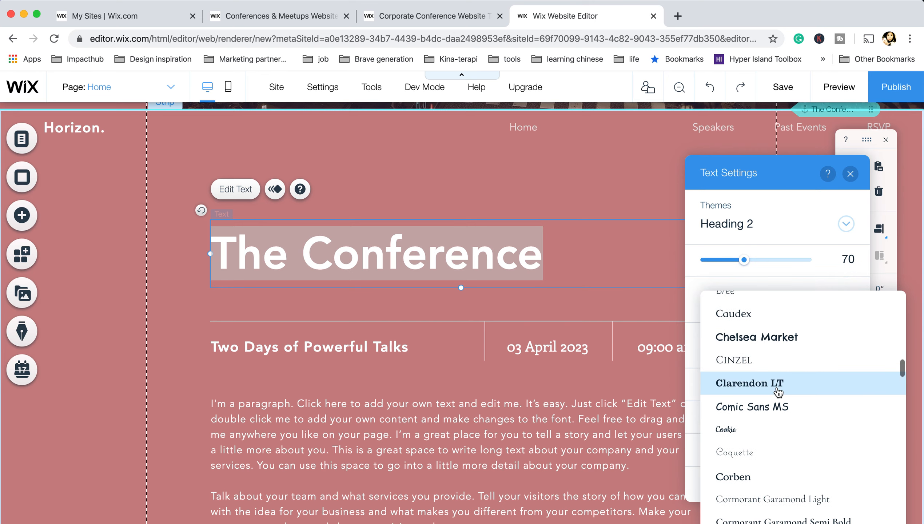
click(778, 393)
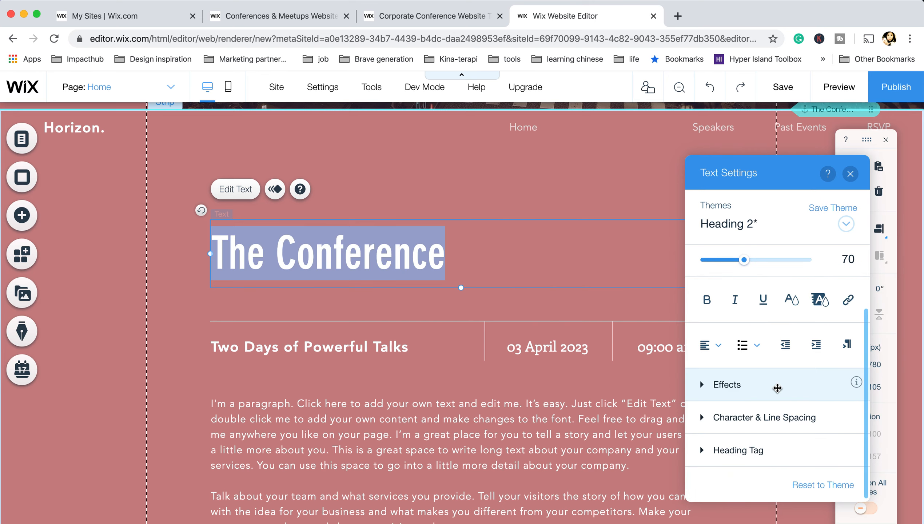
click(823, 209)
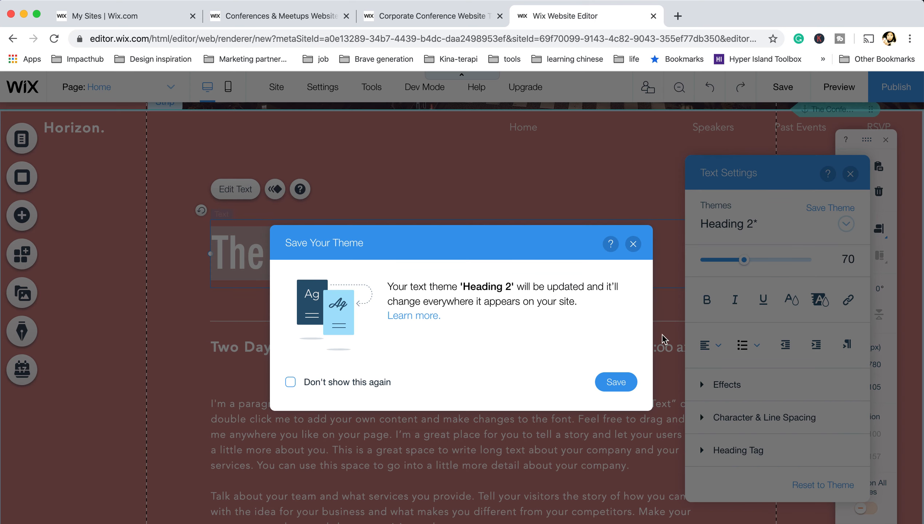
click(619, 381)
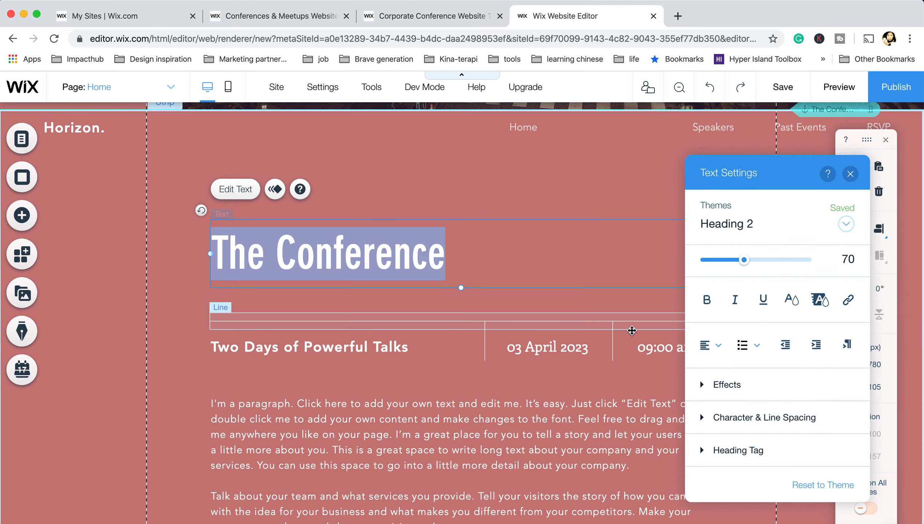
Check the updated headings on the home page and the list of text themes, leaving the theme selection as is
scroll(632, 330, down, 15)
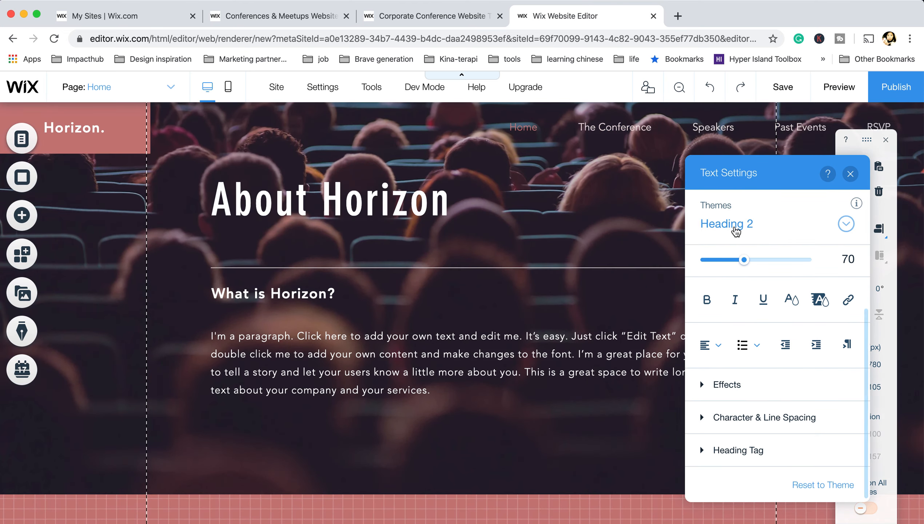
click(728, 224)
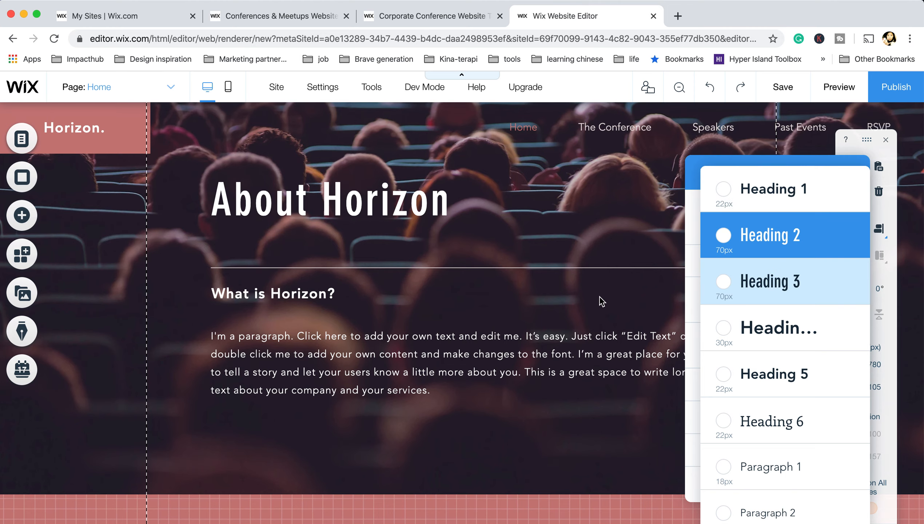
click(539, 302)
scroll(540, 301, down, 10)
scroll(540, 302, up, 10)
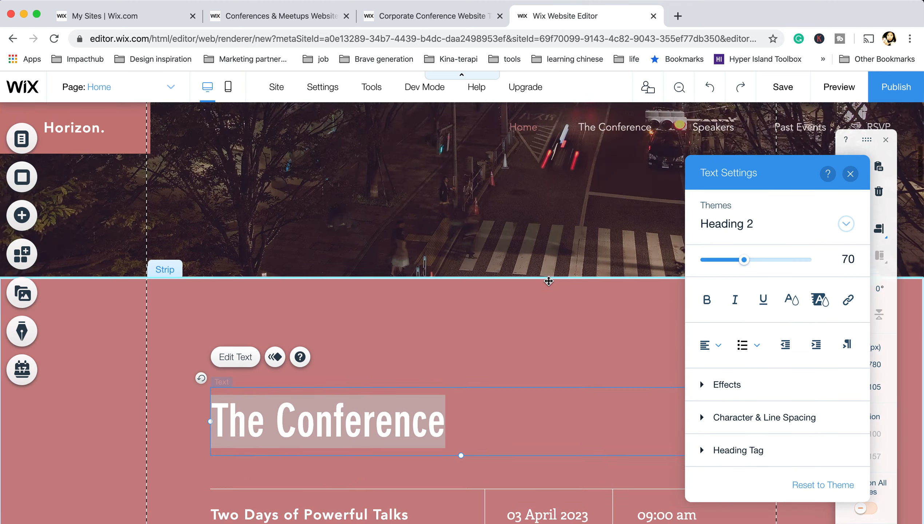
click(548, 281)
scroll(549, 281, up, 7)
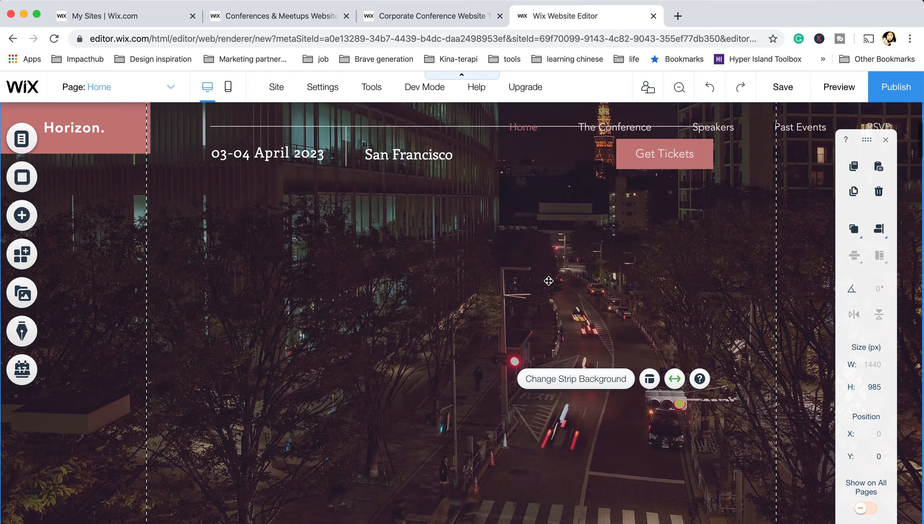
Change the font of the first paragraph in the "The Conference" section to Barlow Extra Light
scroll(470, 353, down, 10)
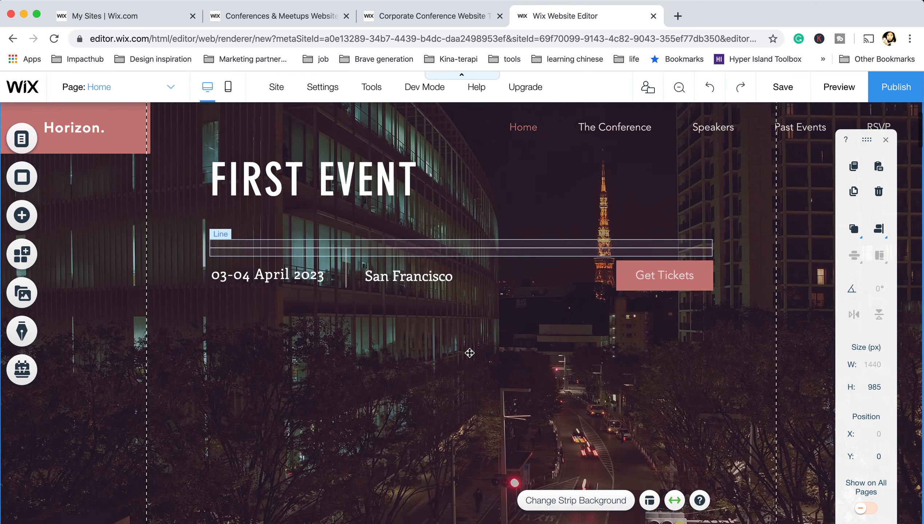
scroll(469, 353, down, 1)
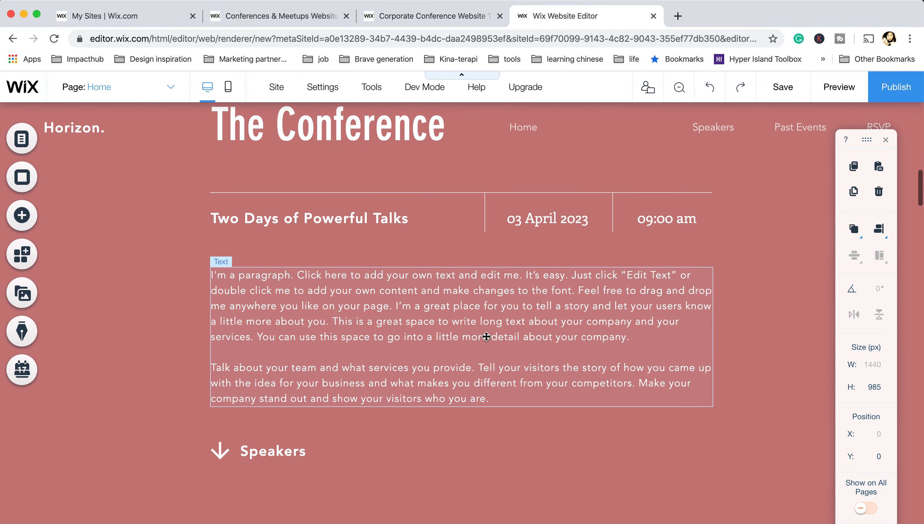
double_click(486, 336)
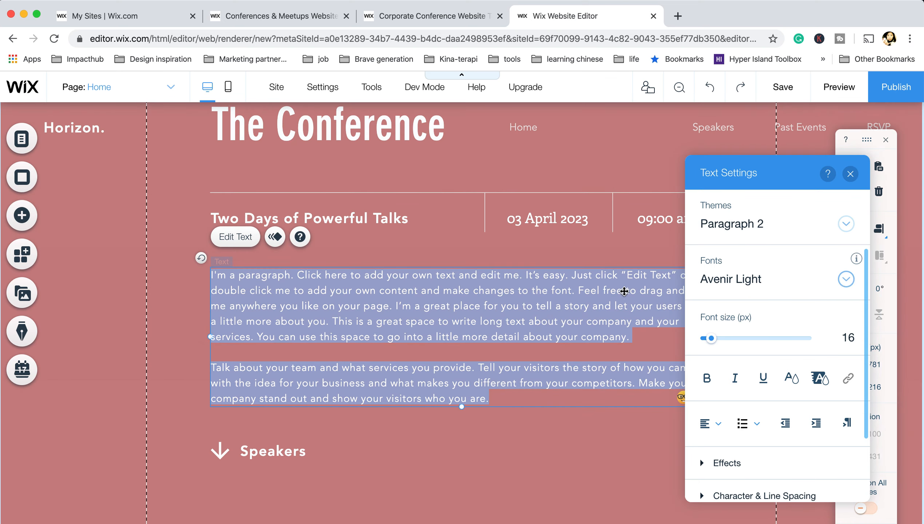
click(600, 305)
drag(638, 335, 296, 250)
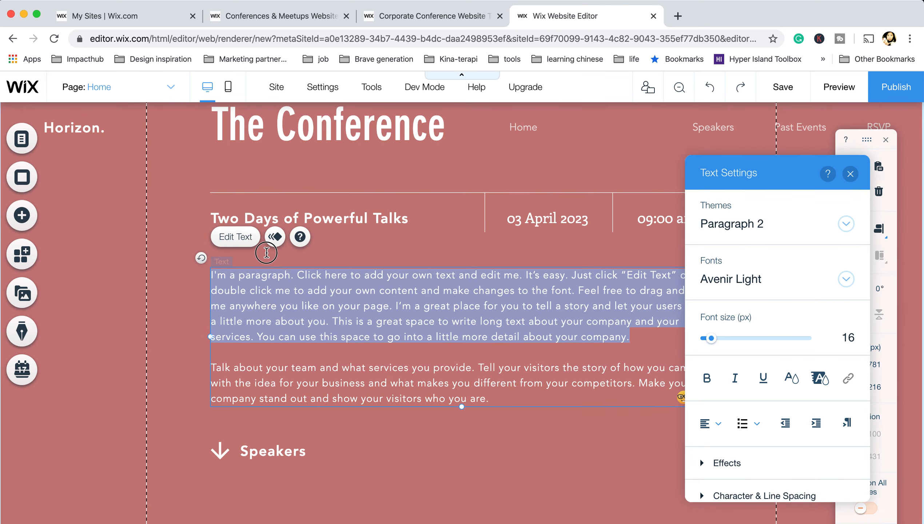
click(737, 278)
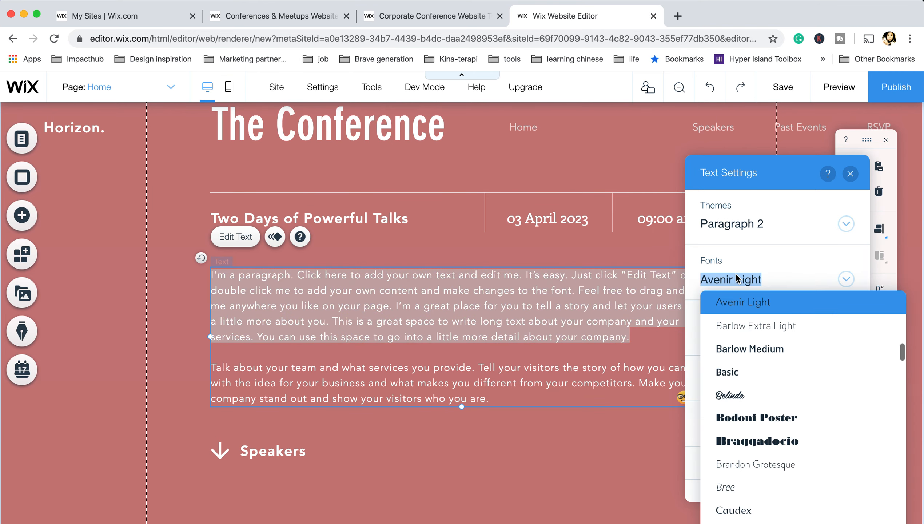
click(740, 324)
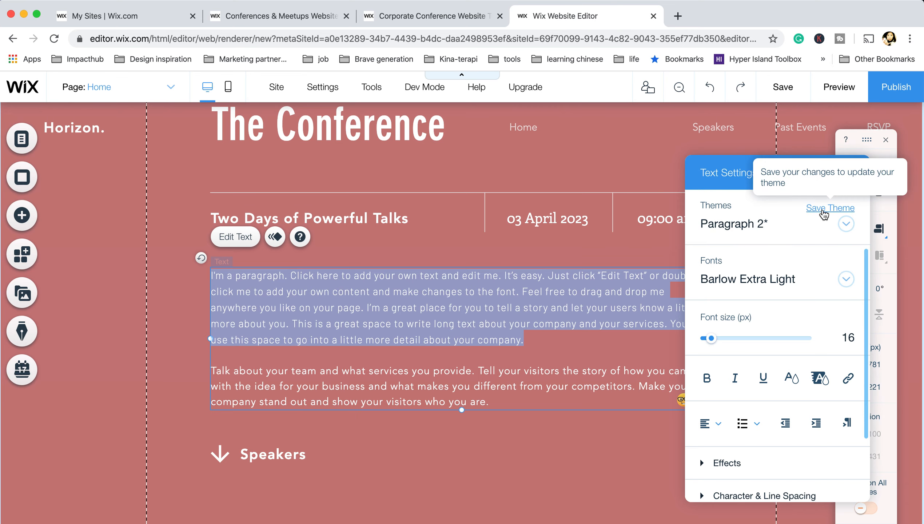
Save the paragraph's new font to the Paragraph 2 text theme for the whole site, and leave the text settings
click(831, 208)
click(630, 374)
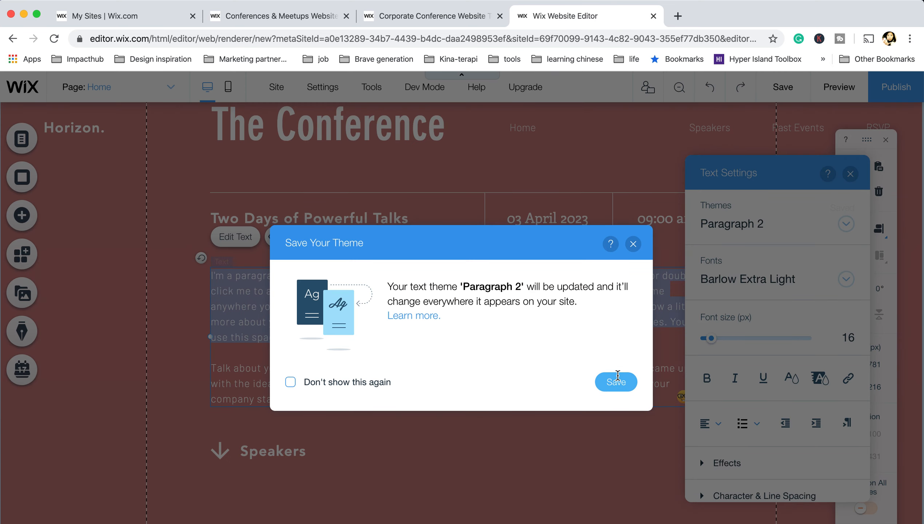
drag(462, 398, 226, 367)
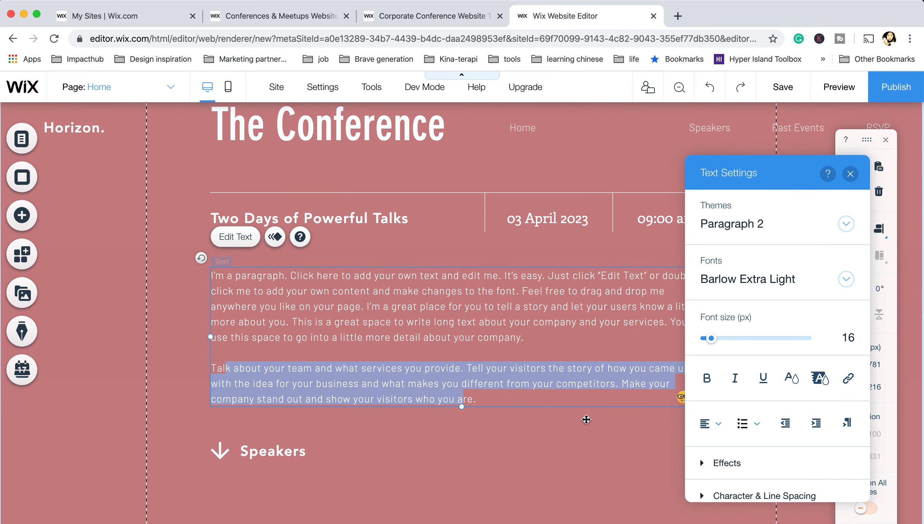
click(586, 419)
Shorten the hero strip at the top of the home page to a height of about 619 px
scroll(570, 315, up, 3)
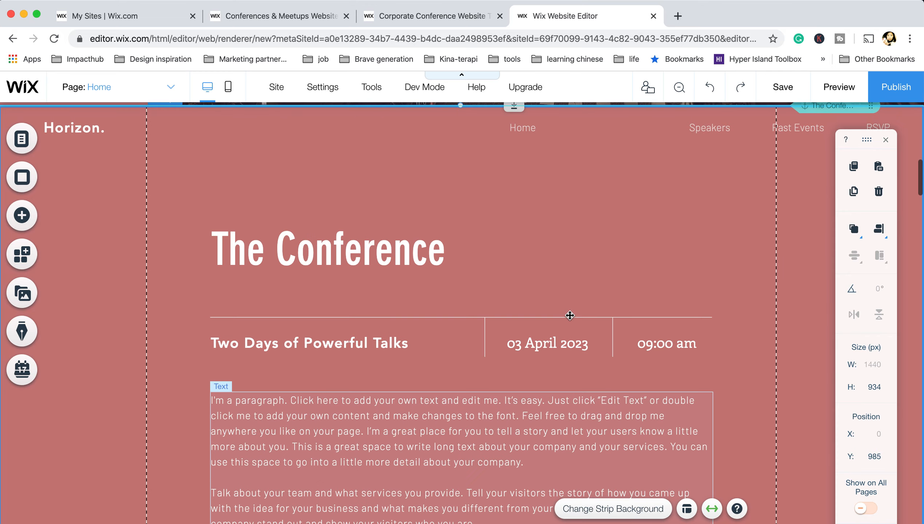
scroll(570, 315, up, 3)
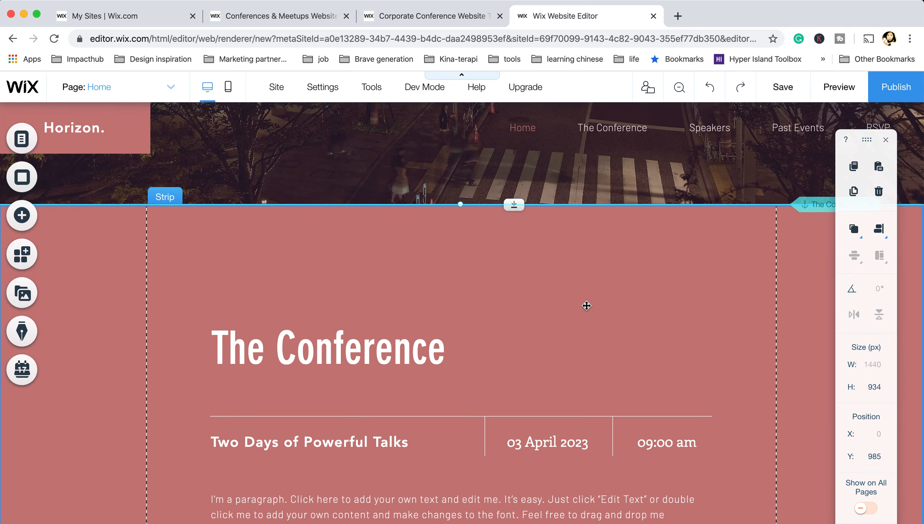
scroll(586, 305, up, 5)
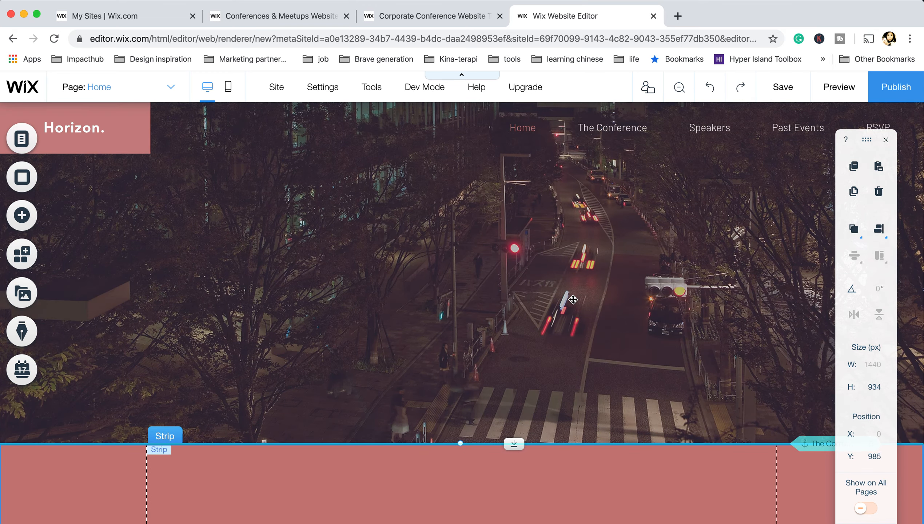
scroll(573, 300, up, 8)
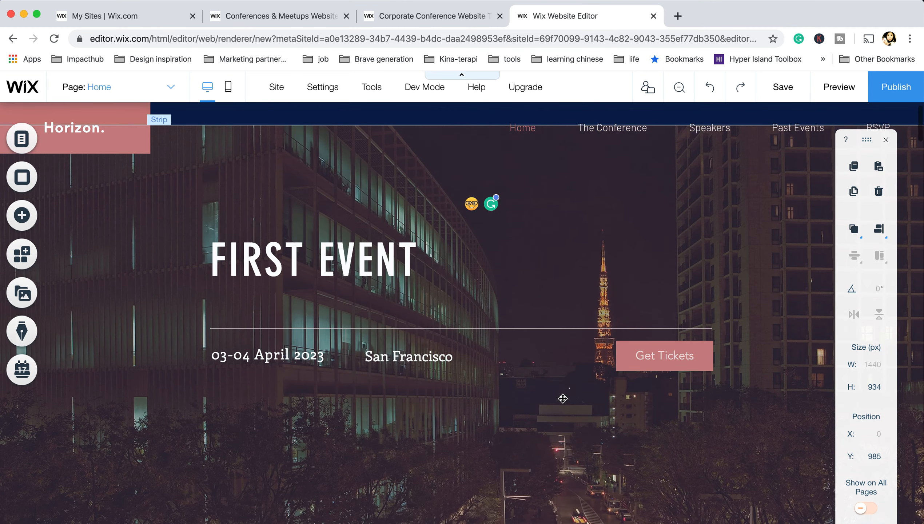
scroll(551, 335, down, 6)
scroll(563, 399, down, 2)
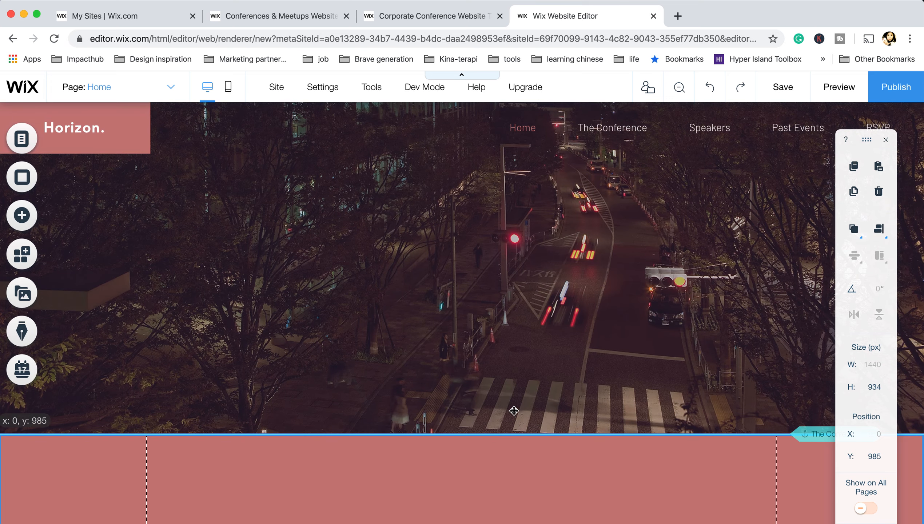
click(451, 355)
drag(473, 434, 532, 172)
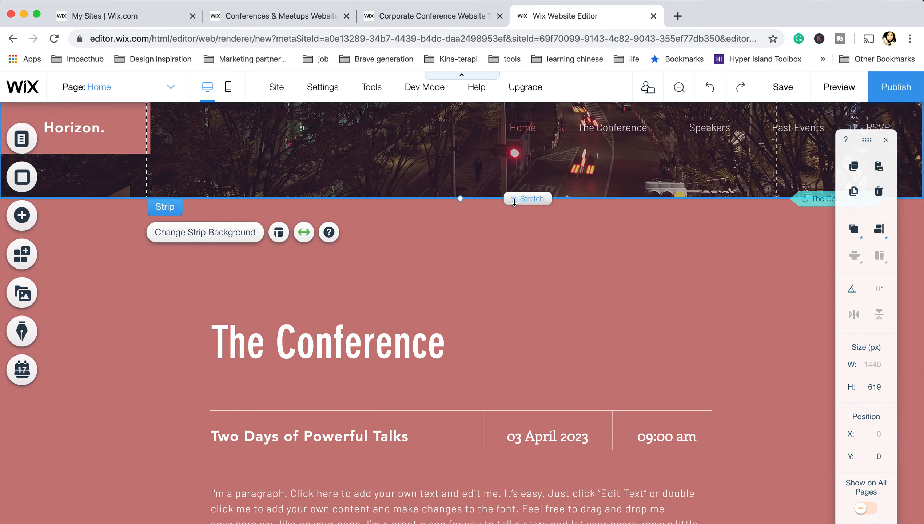
Replace the hero strip's background with the "Green Goodness" image from the Media from Wix collection
scroll(531, 215, up, 1)
scroll(532, 215, up, 4)
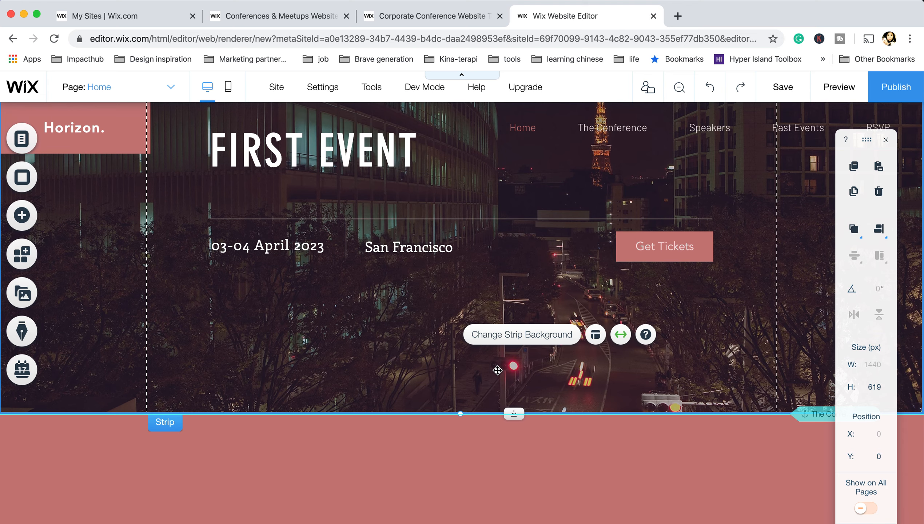
click(363, 161)
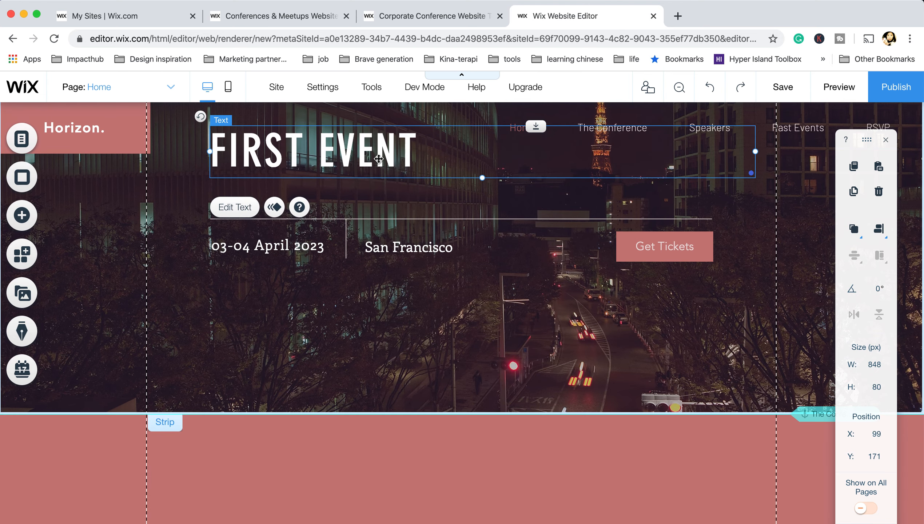
click(538, 323)
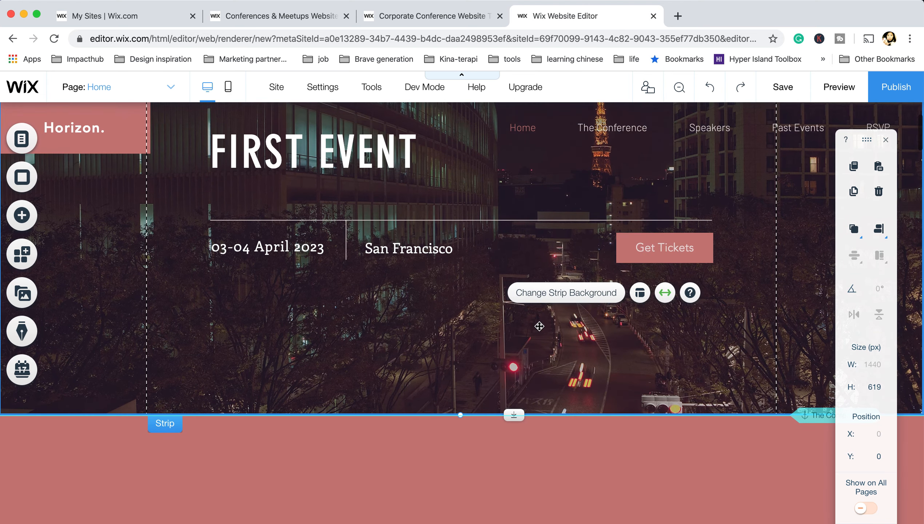
click(565, 296)
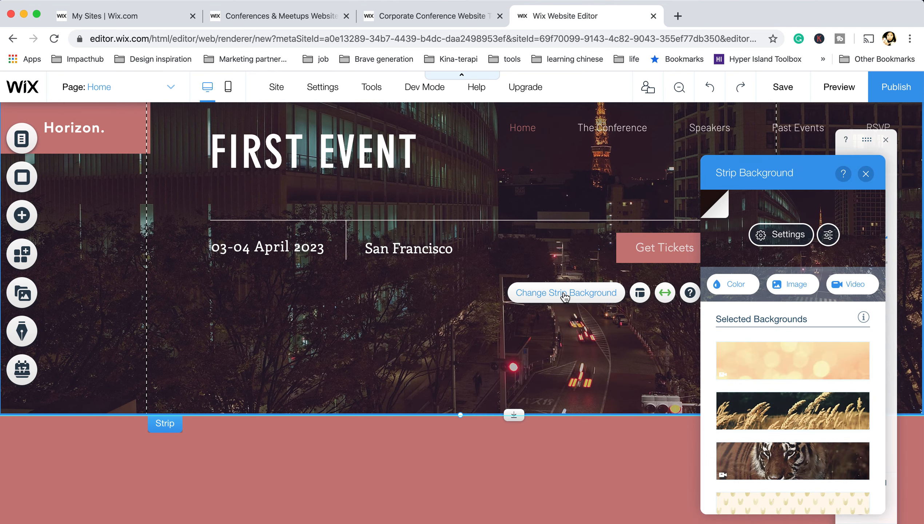
click(797, 285)
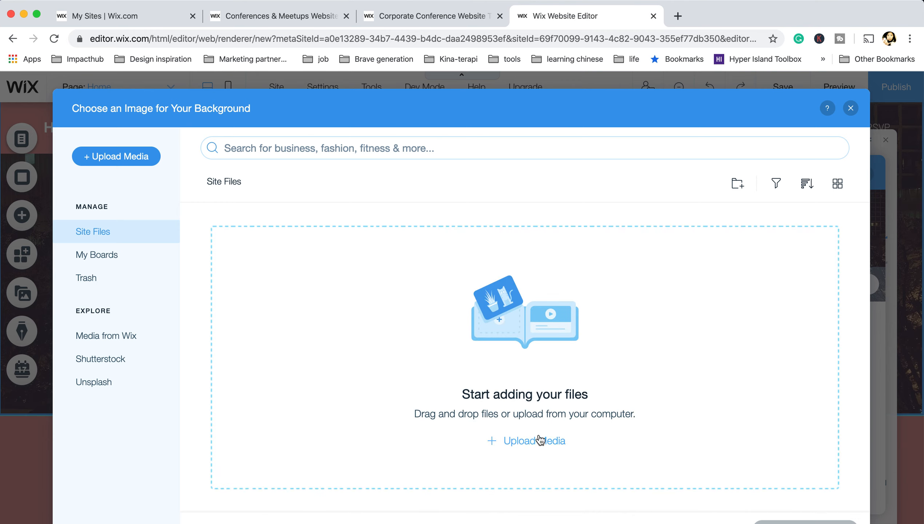
click(132, 343)
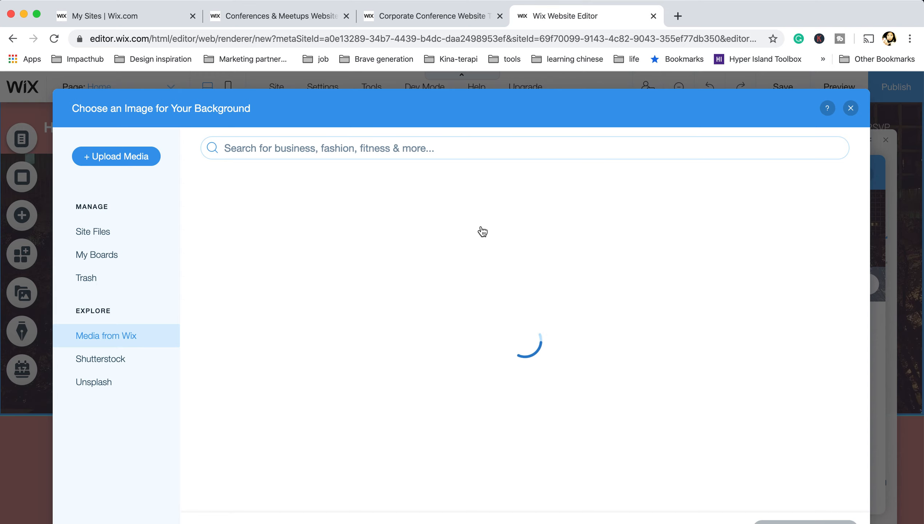
scroll(535, 264, down, 5)
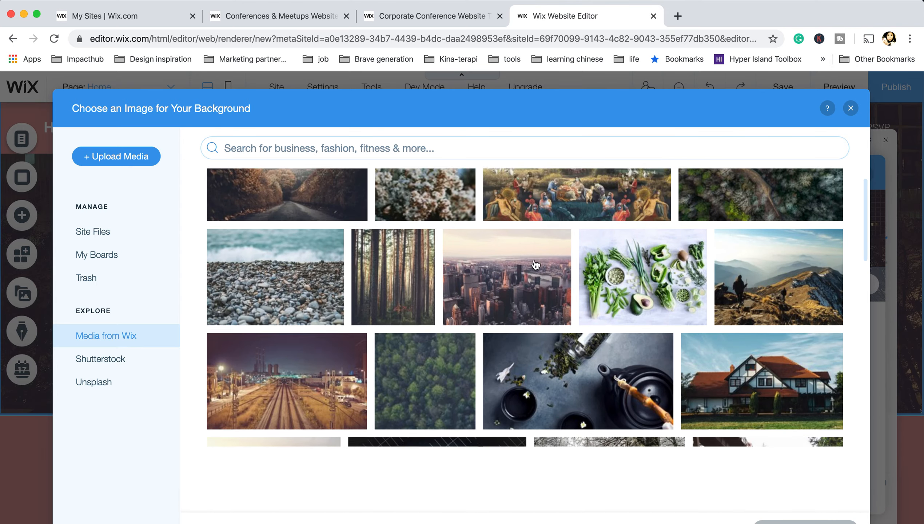
scroll(536, 264, down, 3)
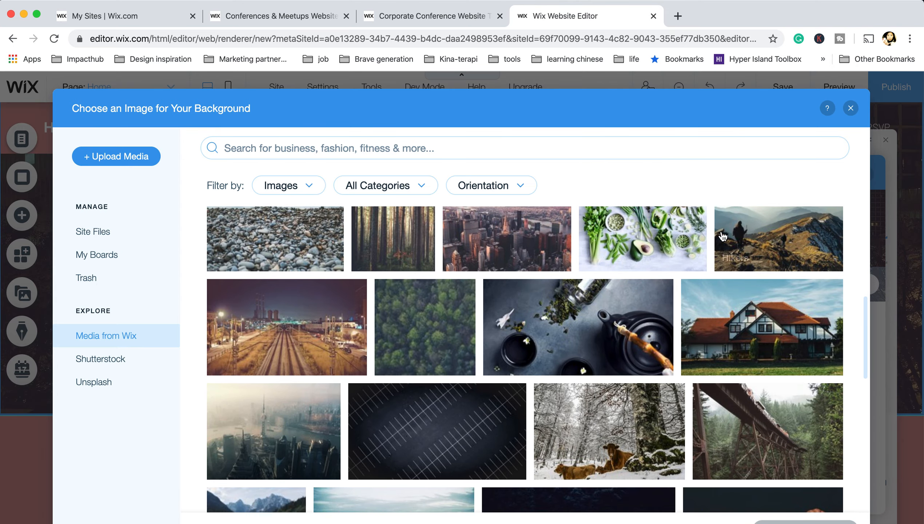
click(676, 235)
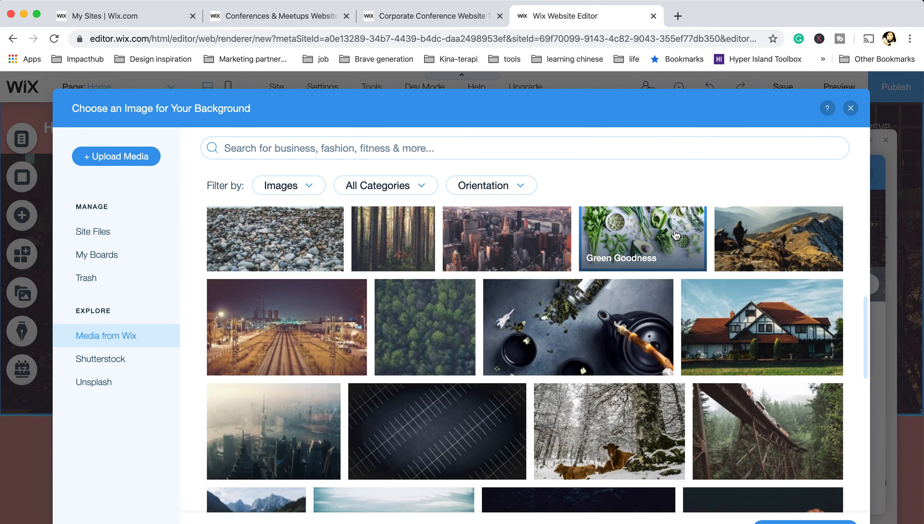
click(805, 521)
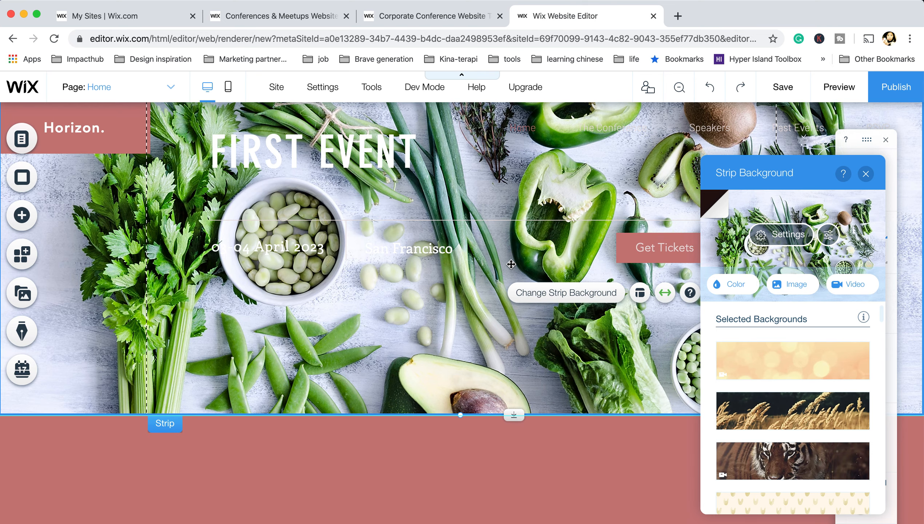
Lower the opacity of the hero strip's background image to 16% and close the image settings
scroll(509, 294, up, 5)
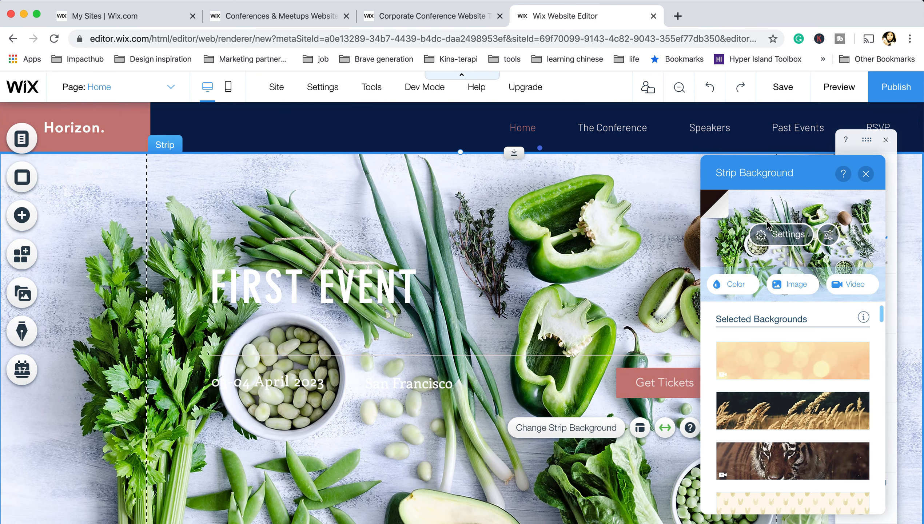
click(785, 237)
drag(823, 262, 737, 262)
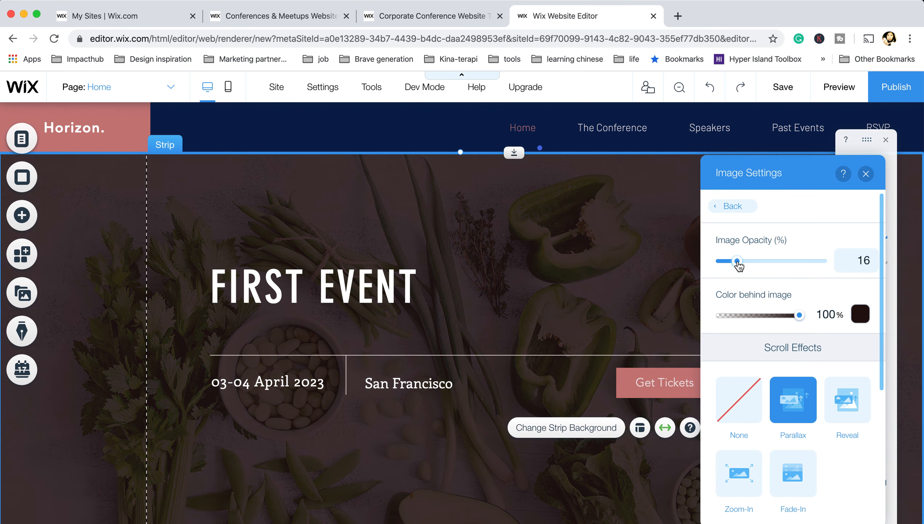
click(866, 173)
Select the strip below the hero and hide the floating editing toolbar with the size and position values
scroll(770, 236, down, 3)
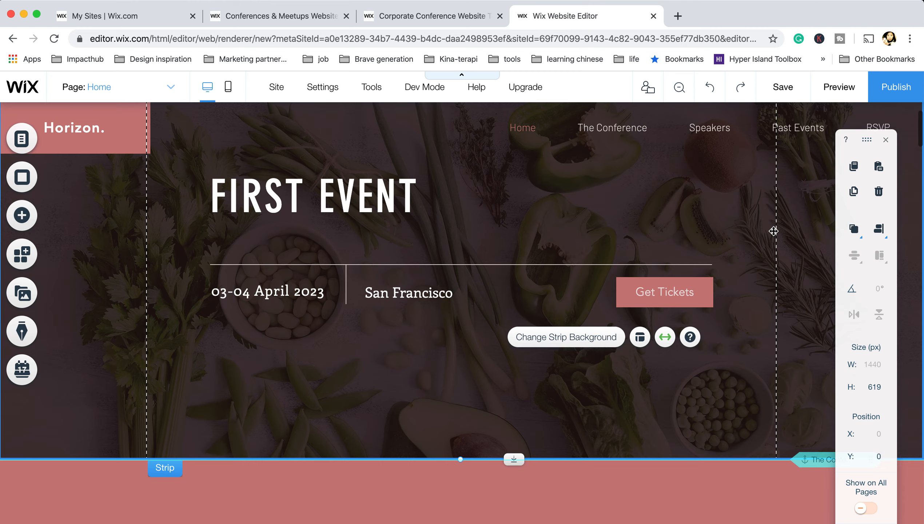
click(575, 483)
scroll(595, 311, up, 3)
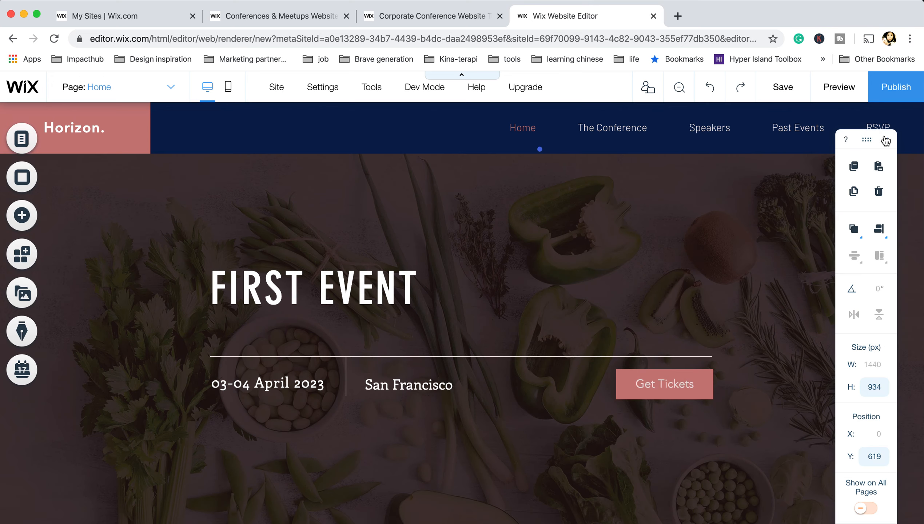
click(886, 142)
Open the event management for the hero strip's "Get Tickets" events widget
scroll(722, 273, down, 2)
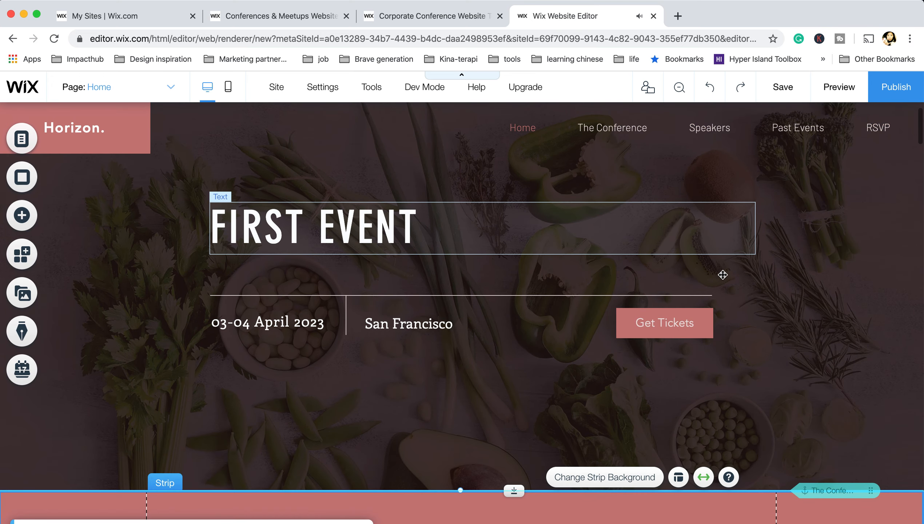
scroll(722, 274, down, 2)
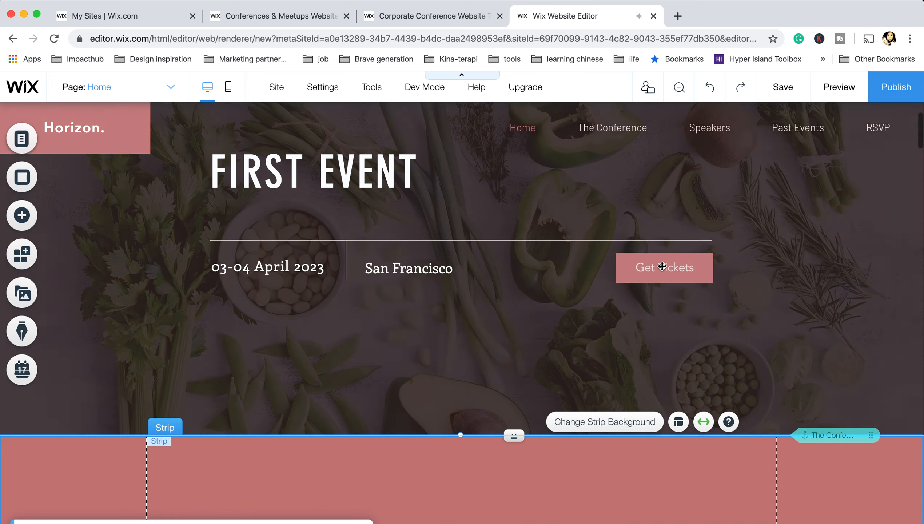
click(662, 266)
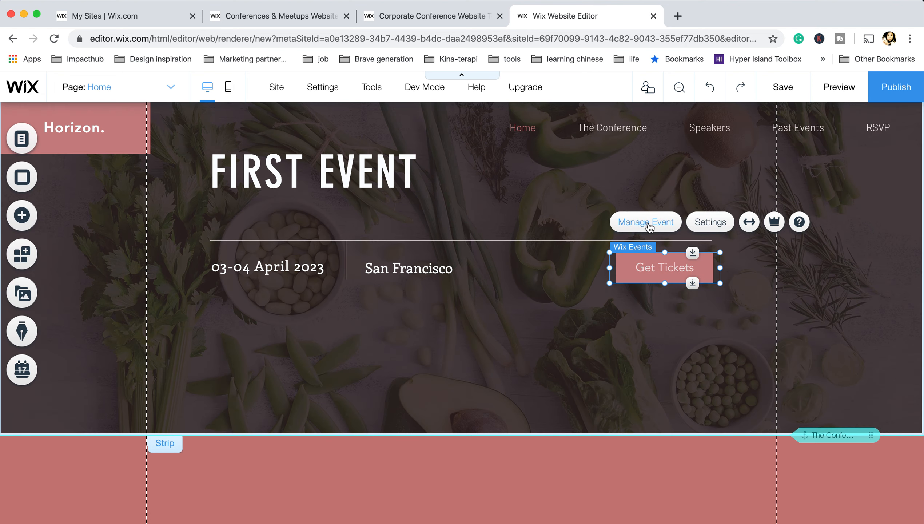
click(648, 227)
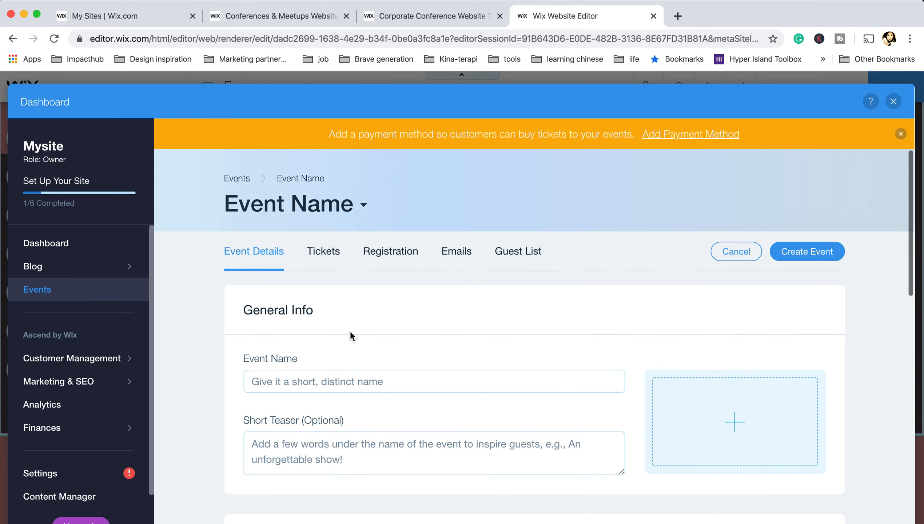
Name the new event "First Event" in its general info
click(308, 378)
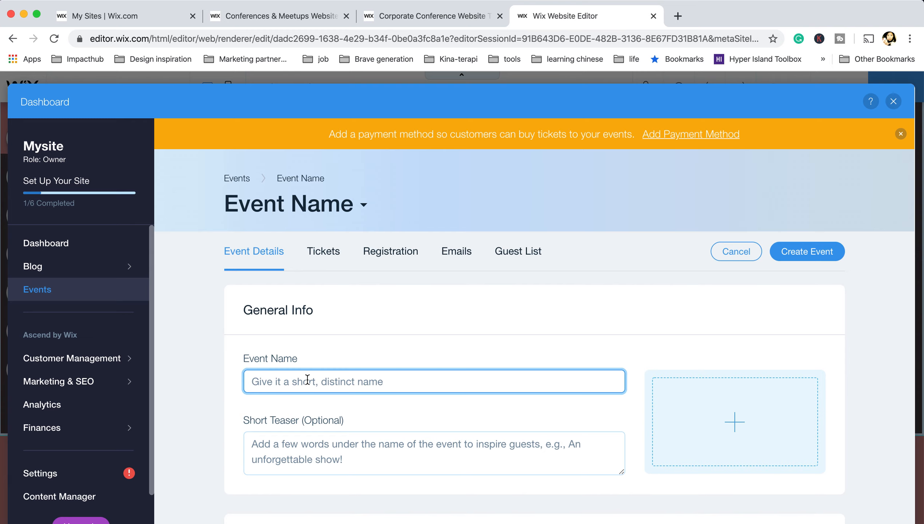
text(firs)
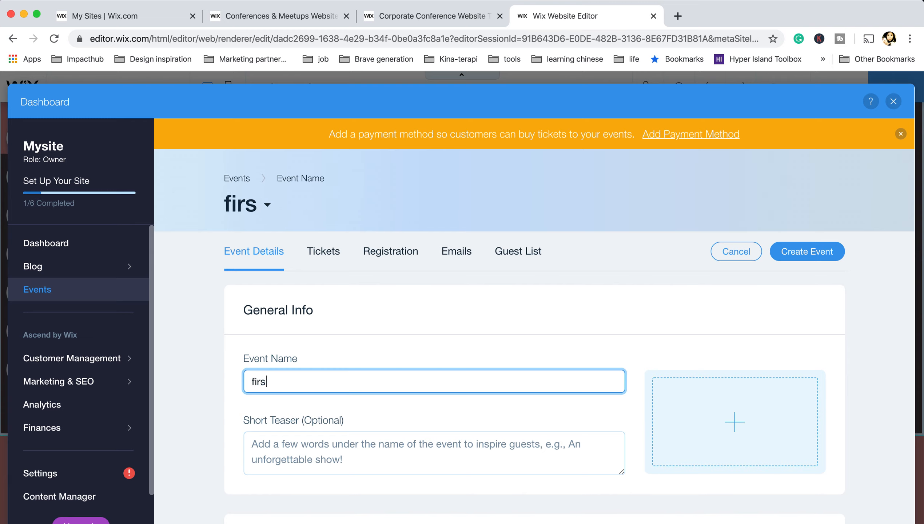
key(BackSpace)
key(BackSpace)
key(BackSpace)
key(BackSpace)
text(Fi)
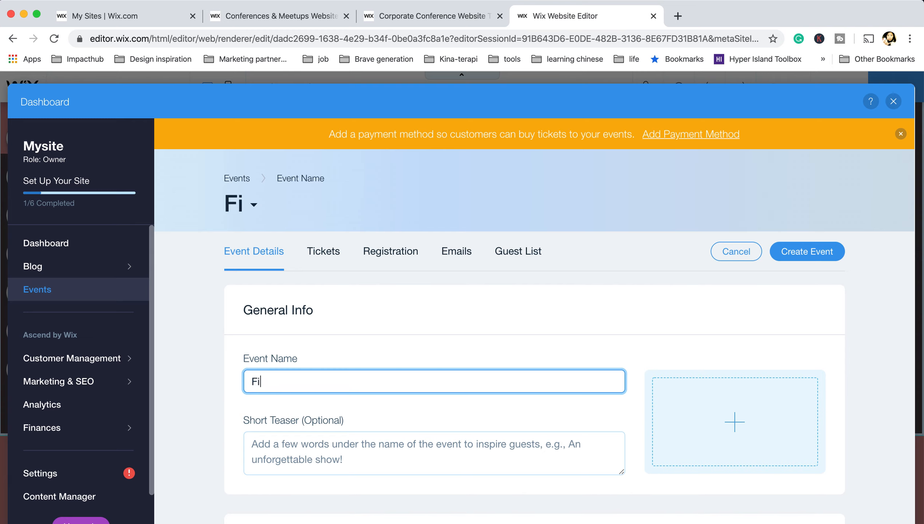
text(rst Event)
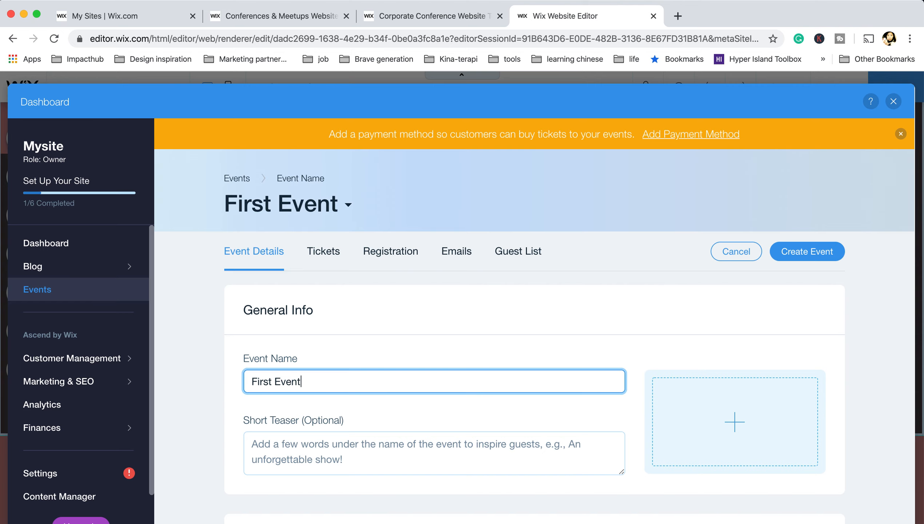
Enter "Example" as the event's short teaser
click(352, 460)
scroll(351, 459, down, 3)
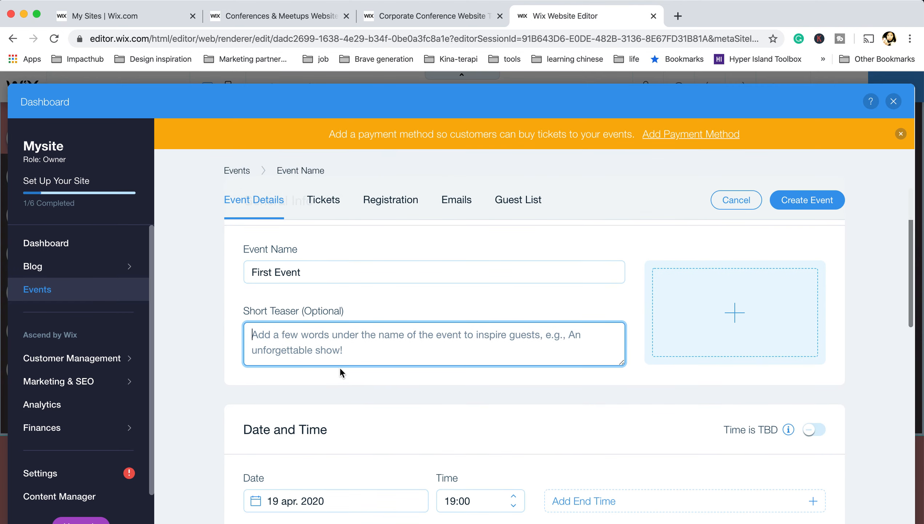
text(Example)
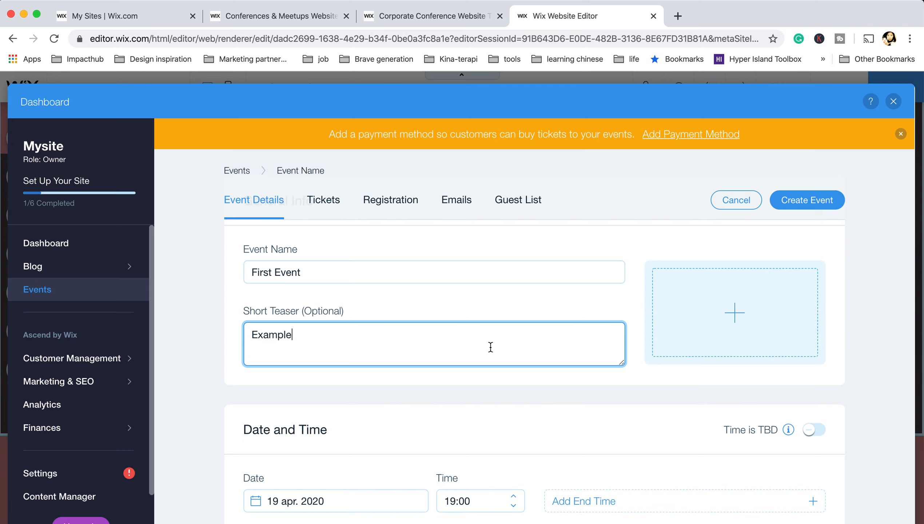
Add the Media from Wix photo of a person in pink against a purple backdrop as the event image
click(734, 313)
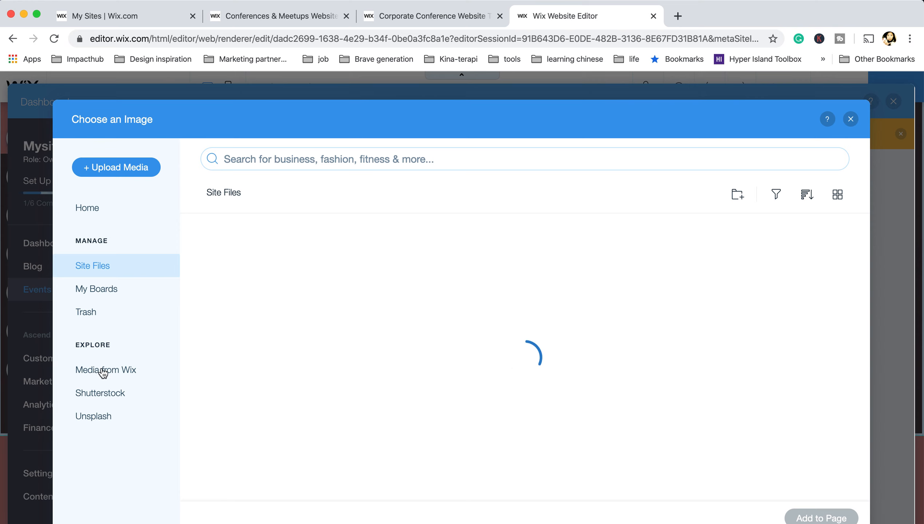
click(100, 370)
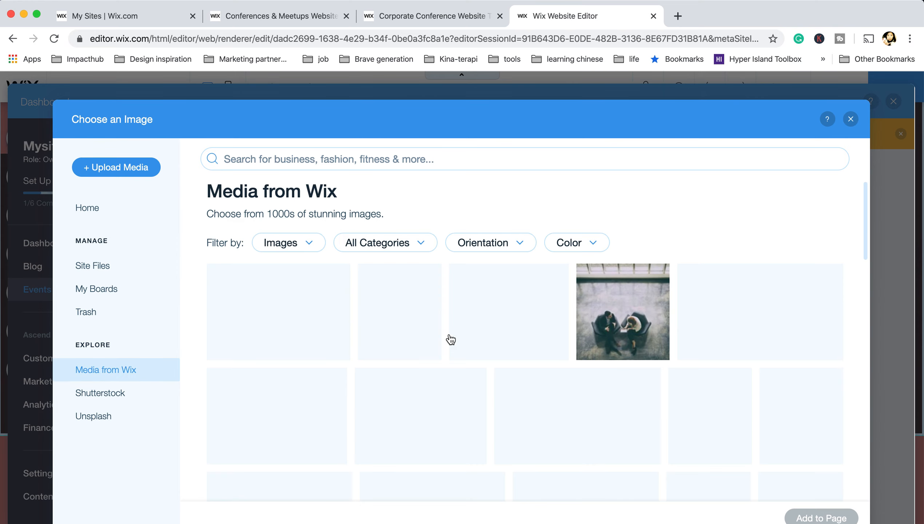
scroll(490, 337, down, 2)
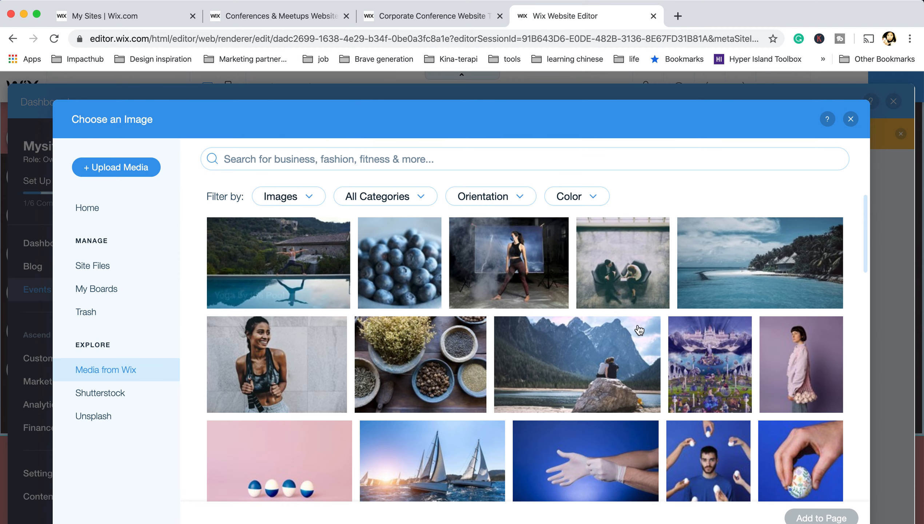
click(794, 388)
click(813, 517)
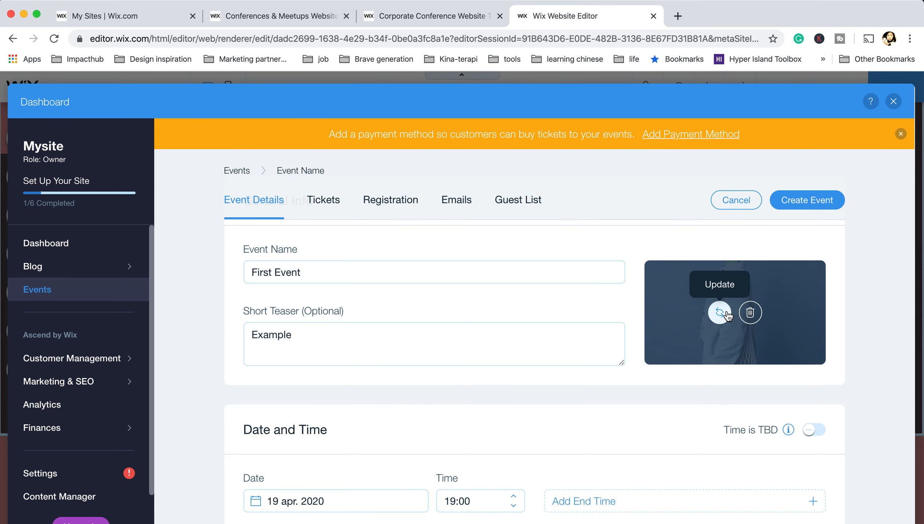
Replace the event image with "Yoga by the Pool" from the Media from Wix collection
click(720, 313)
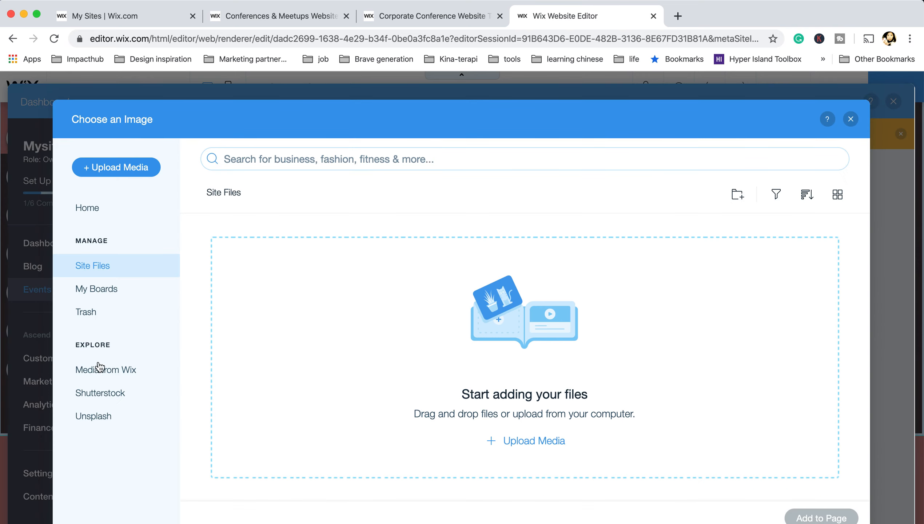
click(96, 375)
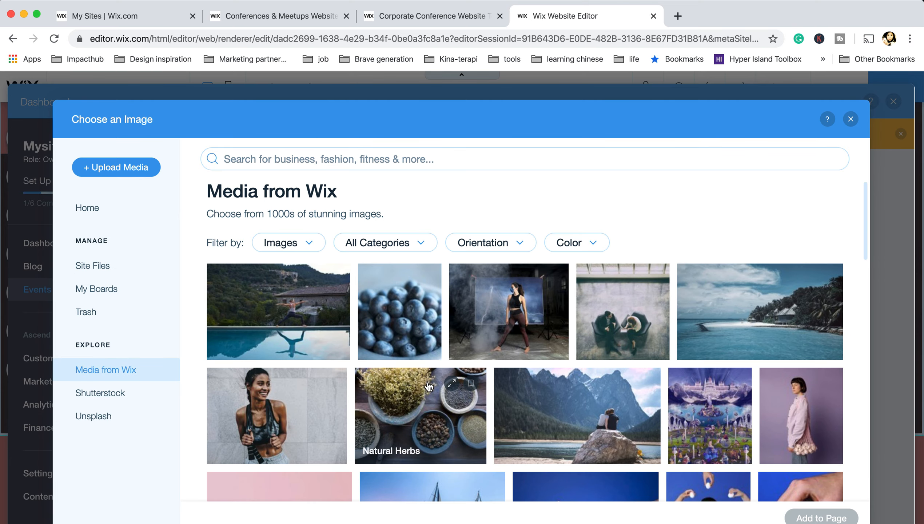
scroll(421, 397, down, 1)
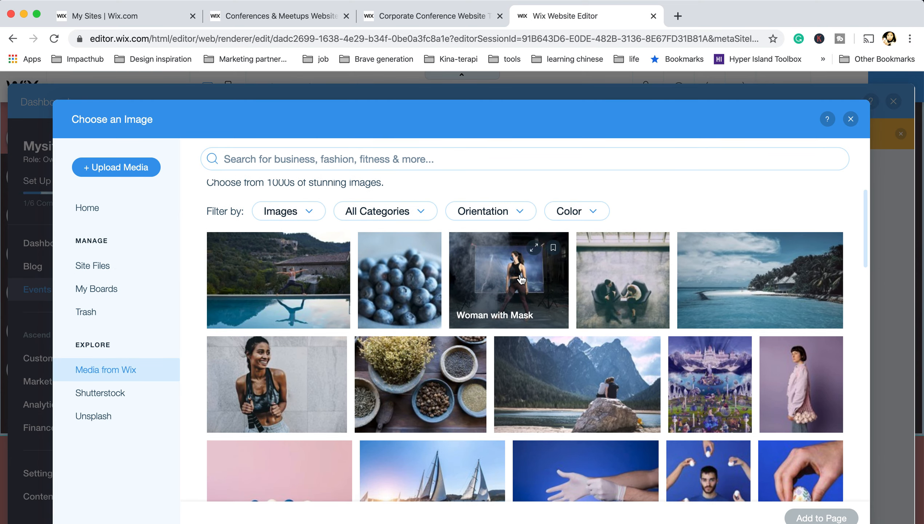
click(308, 284)
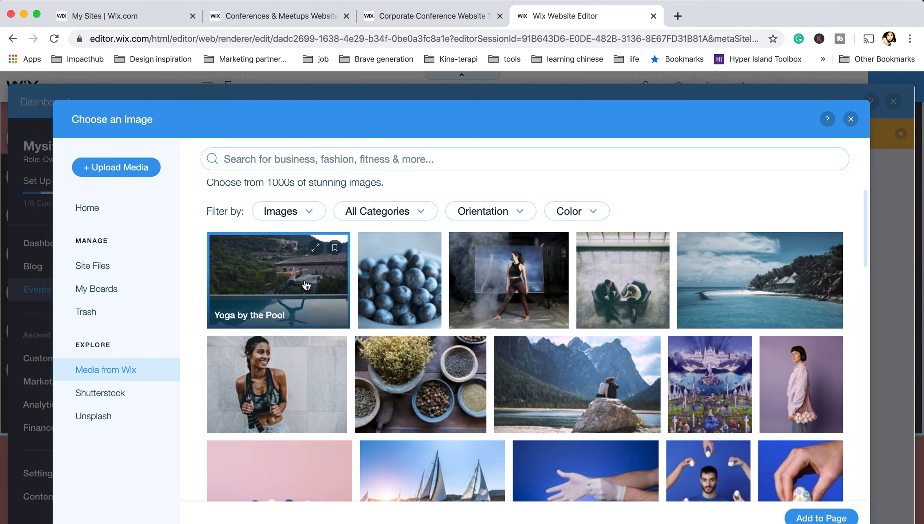
click(812, 518)
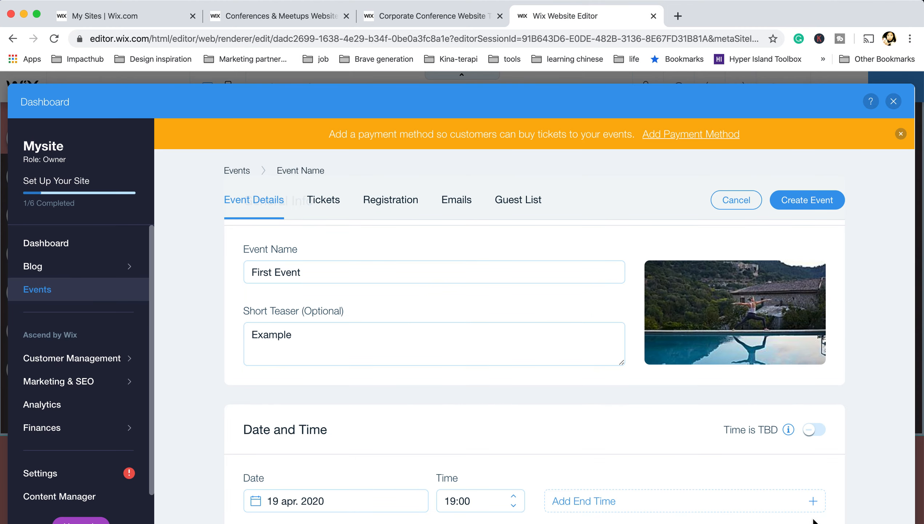
Set the event to take place online, with "Online Meetup" as its online location title
scroll(494, 398, down, 1)
scroll(493, 395, down, 3)
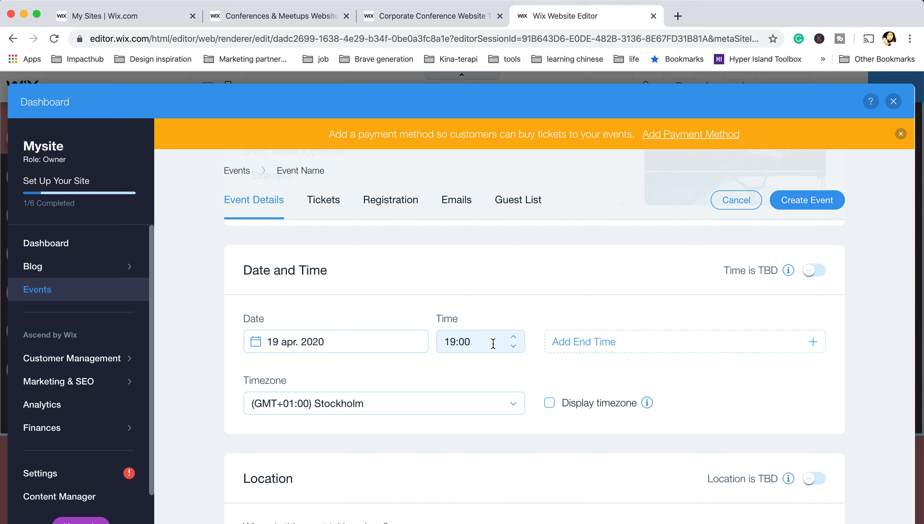
scroll(492, 342, down, 2)
scroll(487, 355, down, 2)
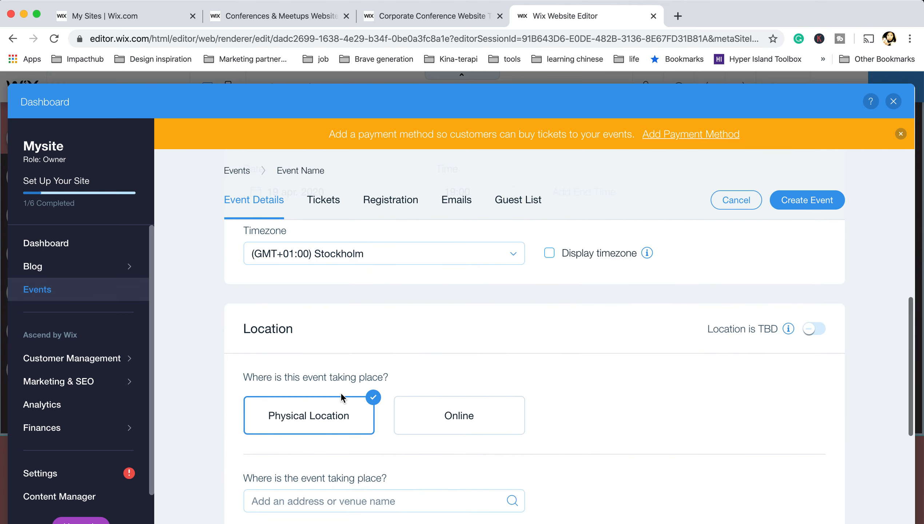
click(458, 417)
scroll(456, 421, down, 2)
click(340, 424)
text(Online Meetup)
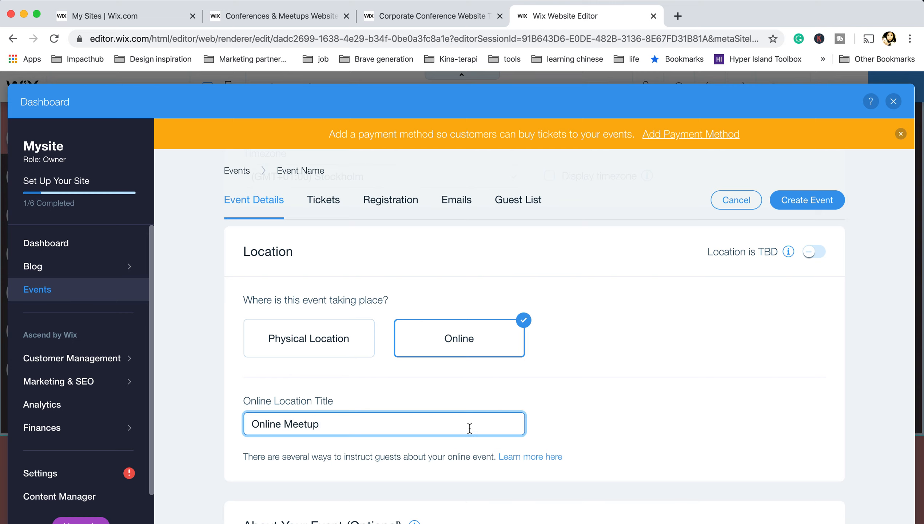
Switch the event's location type to Physical Location and back to Online
scroll(469, 428, down, 4)
click(450, 340)
scroll(462, 336, up, 2)
scroll(355, 288, up, 1)
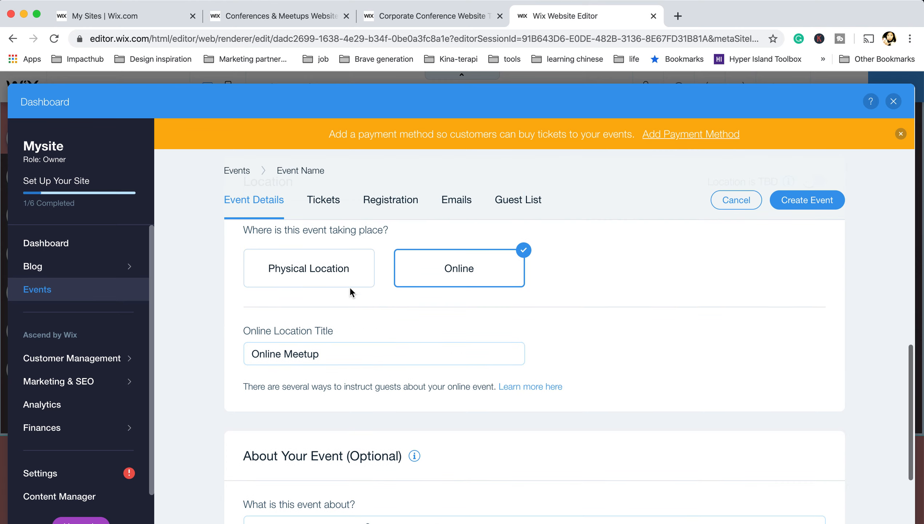
click(333, 275)
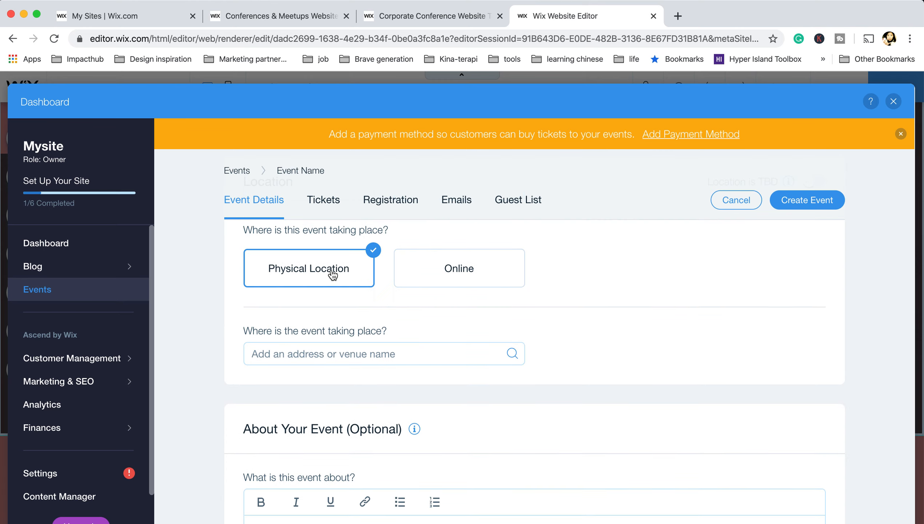
click(465, 268)
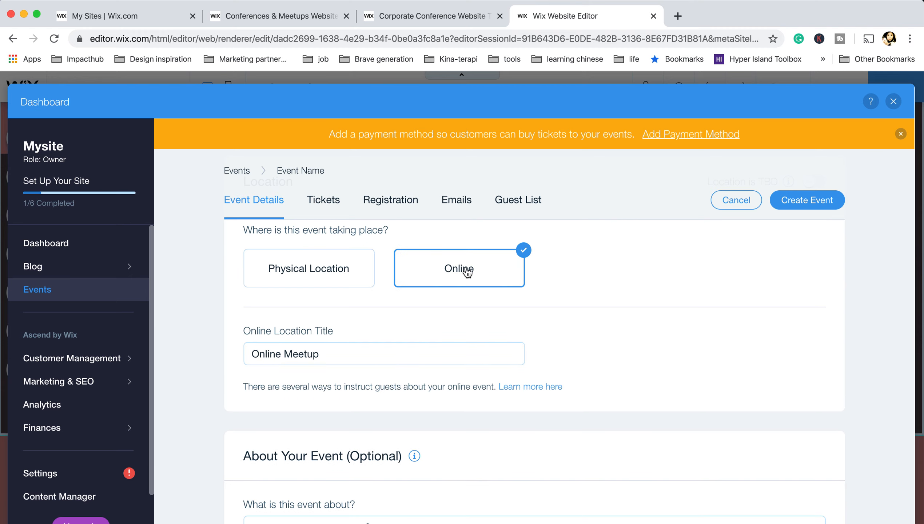
Enter "Descriptions" as the text explaining what the event is about
scroll(434, 388, down, 1)
scroll(434, 388, down, 3)
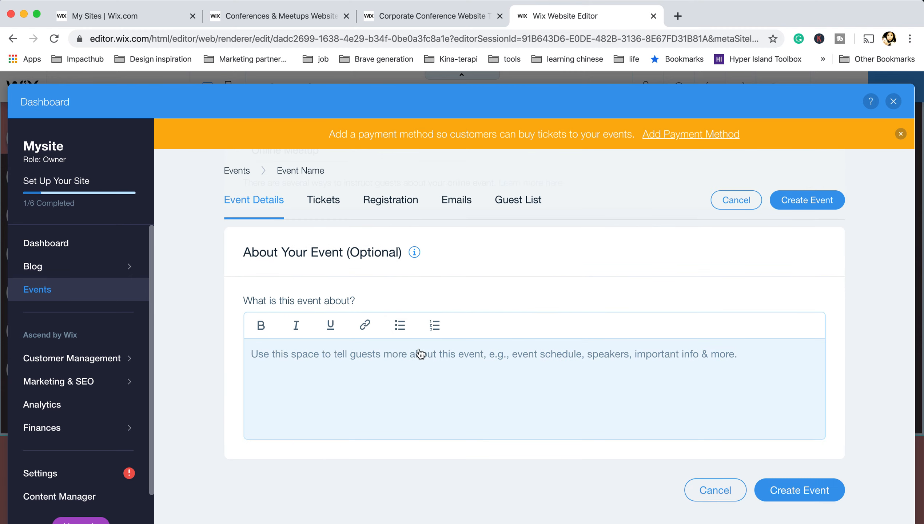
scroll(533, 415, up, 2)
click(433, 451)
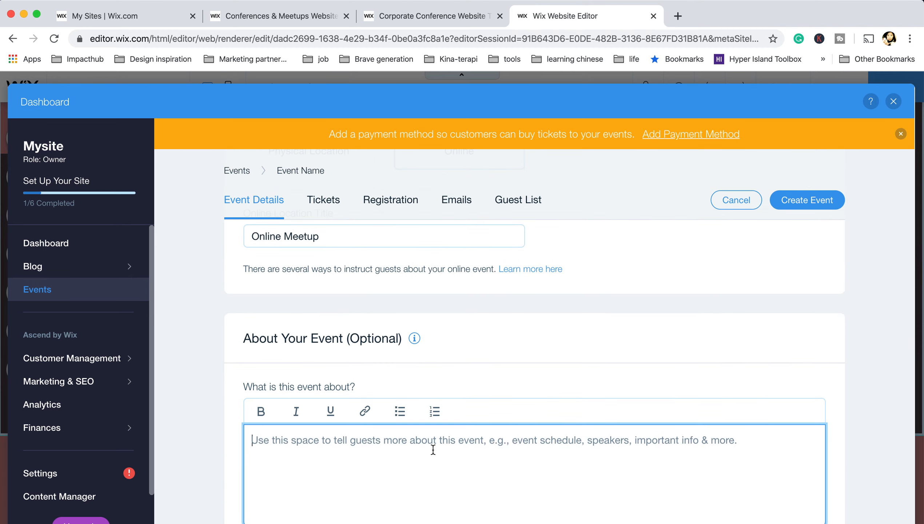
text(test)
scroll(443, 445, down, 2)
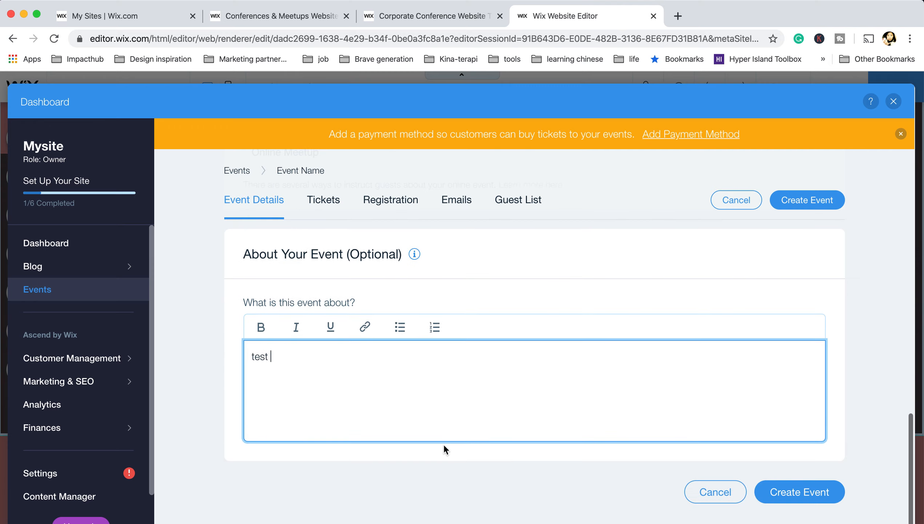
drag(316, 364, 230, 348)
text(te)
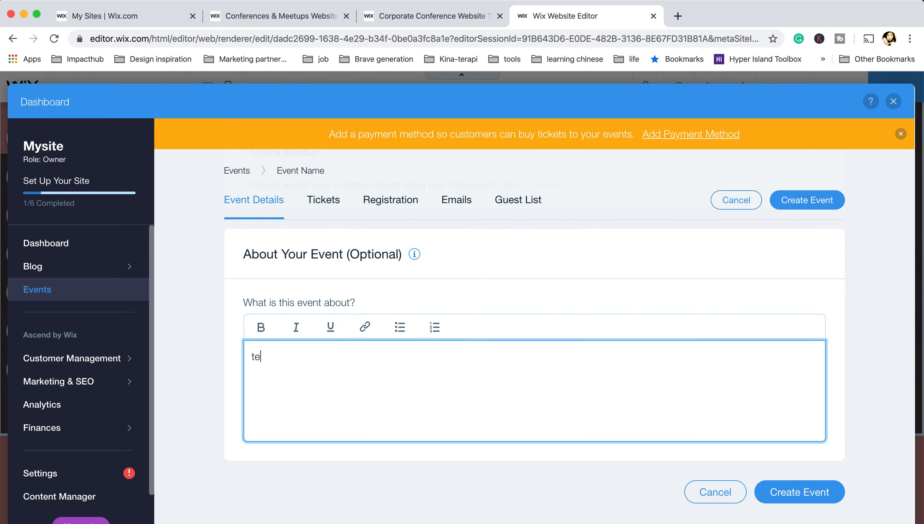
key(BackSpace)
key(BackSpace)
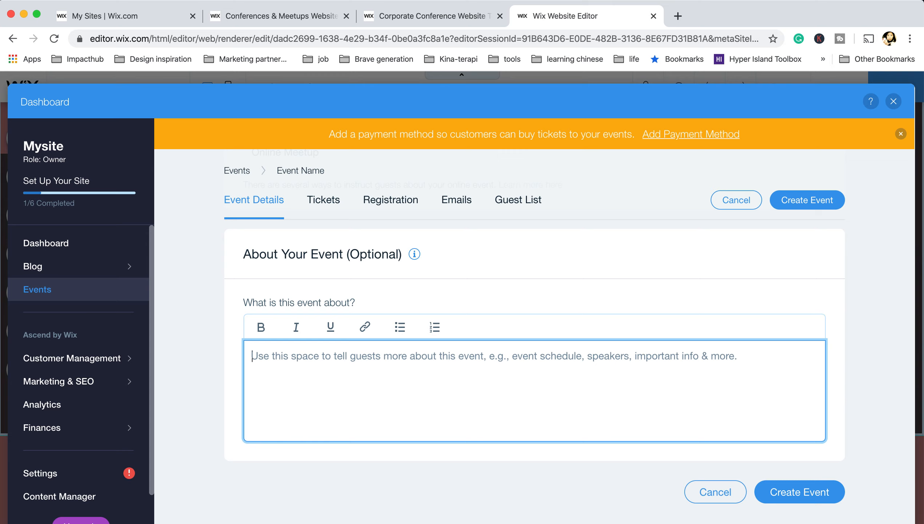
text(Descriptions)
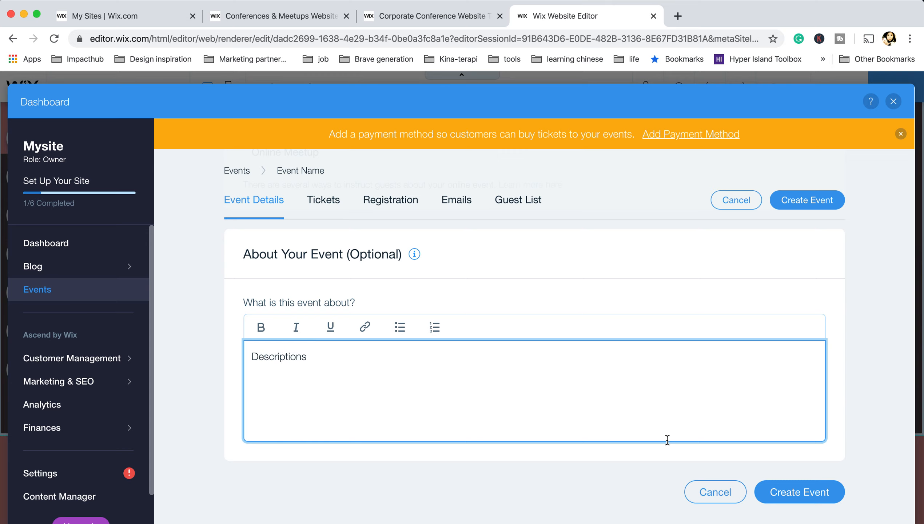
Create the event and dismiss the suggestion to write a first blog post
click(800, 493)
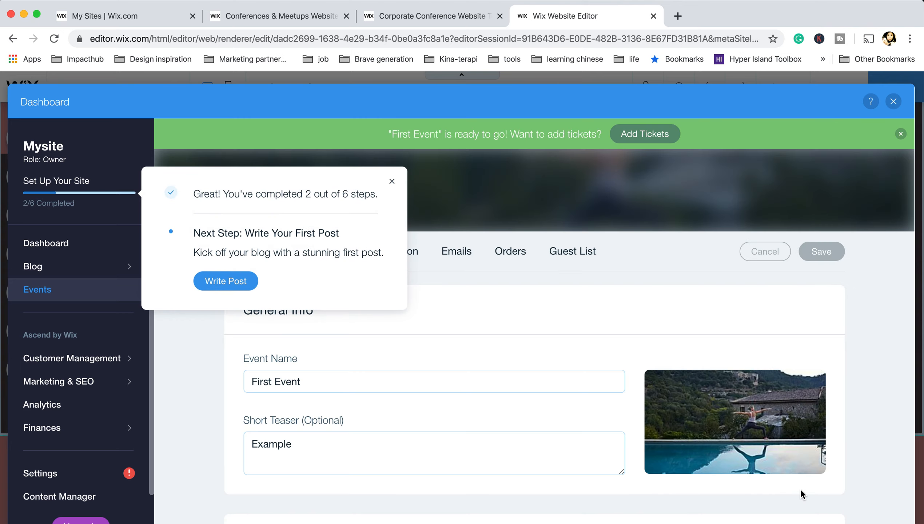
click(391, 181)
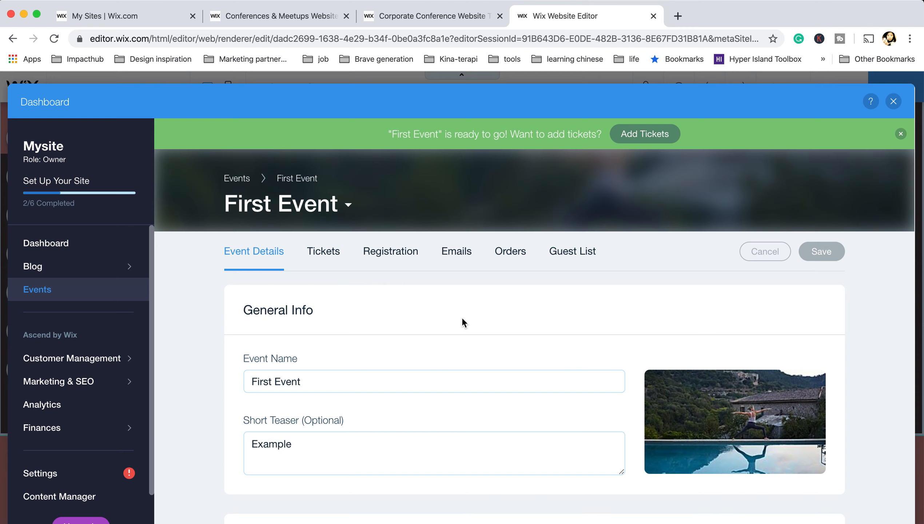
scroll(465, 323, down, 3)
scroll(469, 327, up, 2)
Return to the events overview and examine the upcoming event's entry and the options for adding events
click(237, 178)
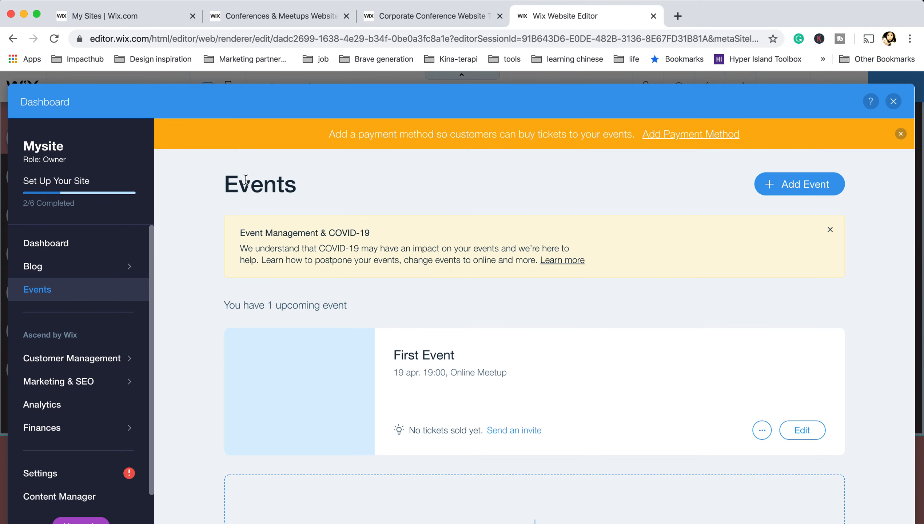
scroll(382, 351, down, 2)
scroll(421, 345, up, 2)
scroll(429, 365, down, 2)
scroll(631, 289, up, 2)
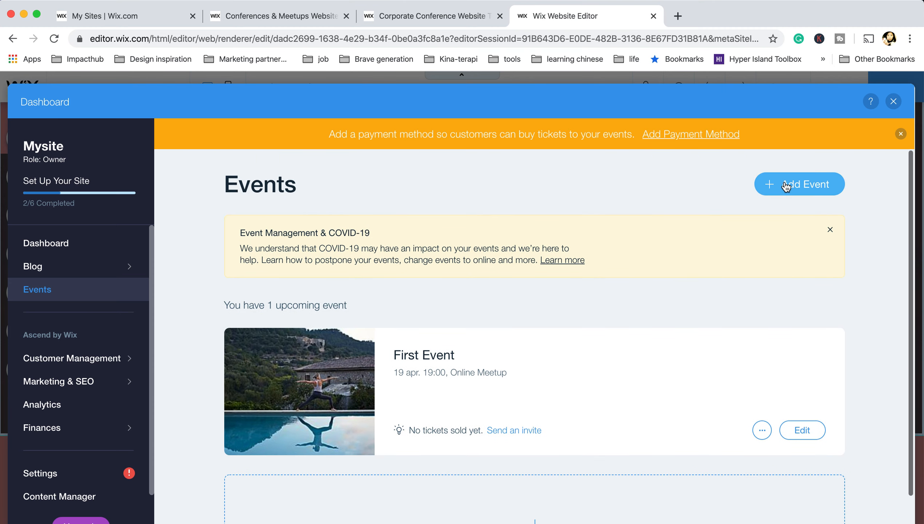
scroll(678, 275, down, 1)
scroll(673, 295, up, 1)
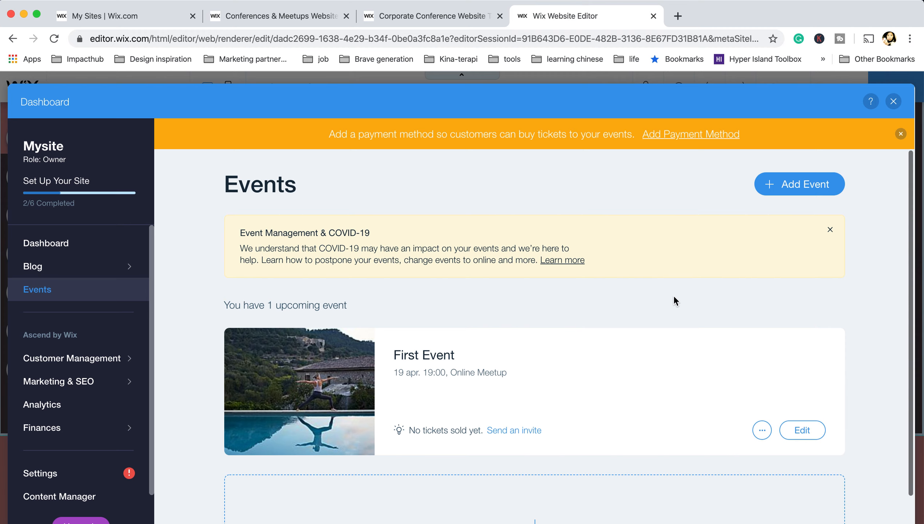
Dismiss the payment method banner, close the dashboard and select the hero strip in the page editor
scroll(674, 295, down, 2)
click(900, 134)
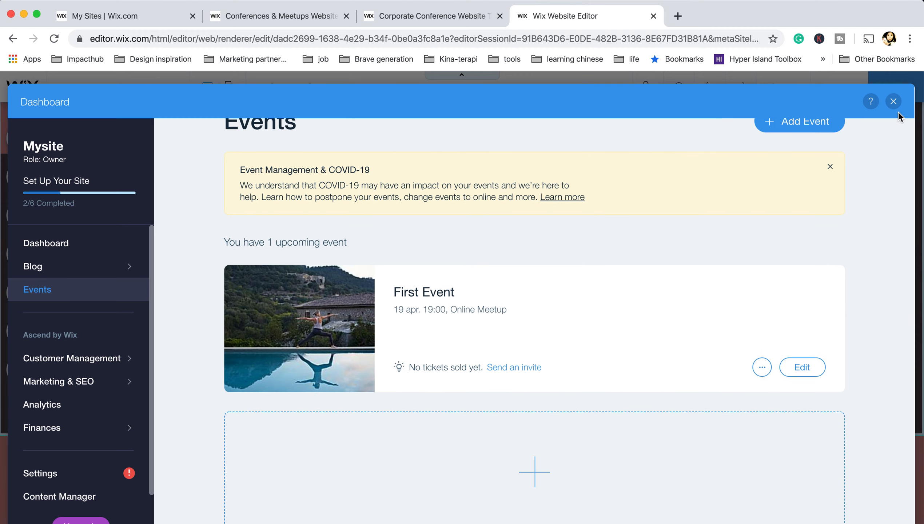
click(893, 101)
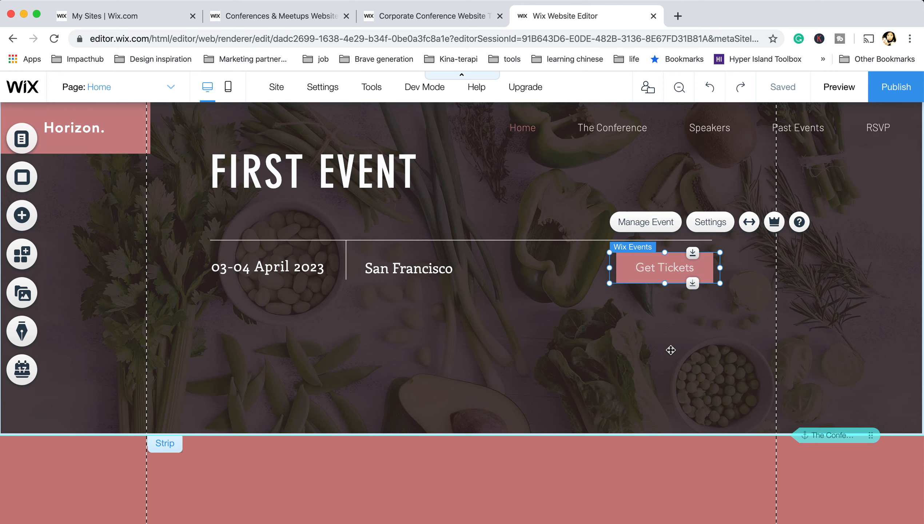
click(666, 359)
scroll(668, 358, up, 3)
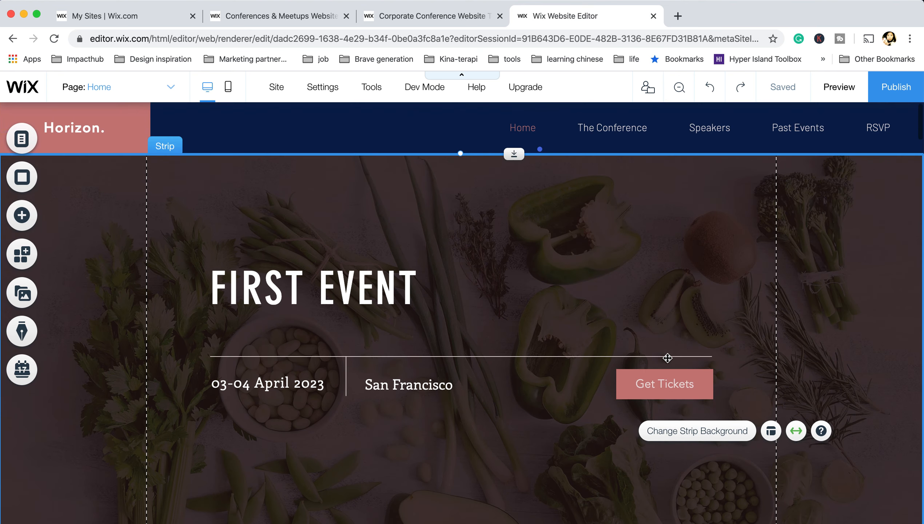
Preview the site, follow the hero's Get Tickets button and examine the event page from its heading to the ticket list
click(838, 87)
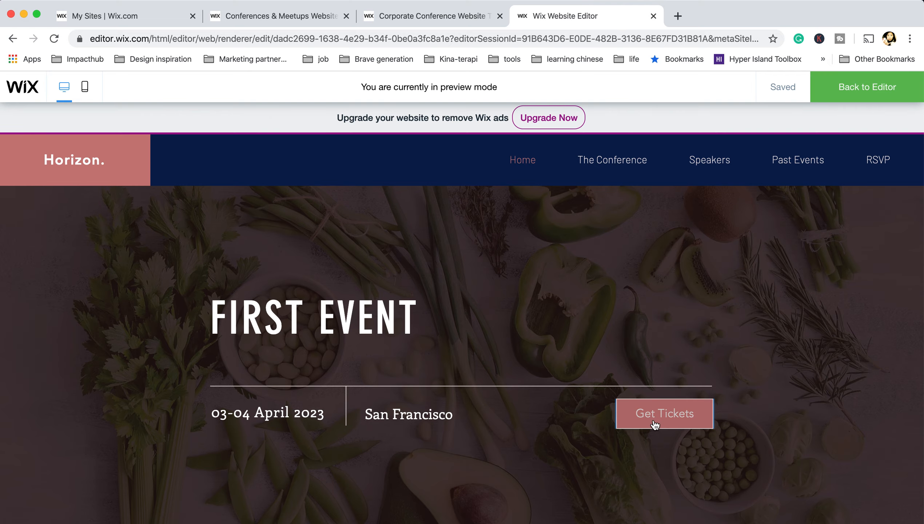
click(654, 422)
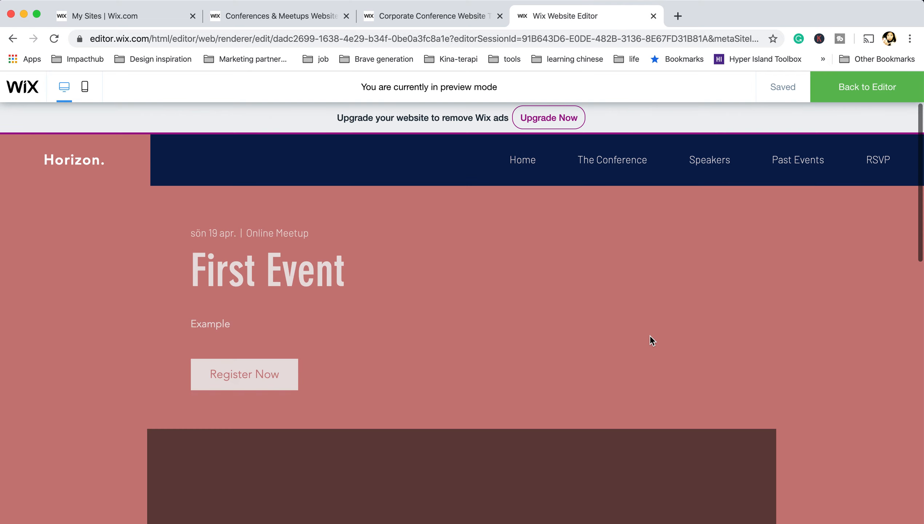
scroll(526, 284, down, 10)
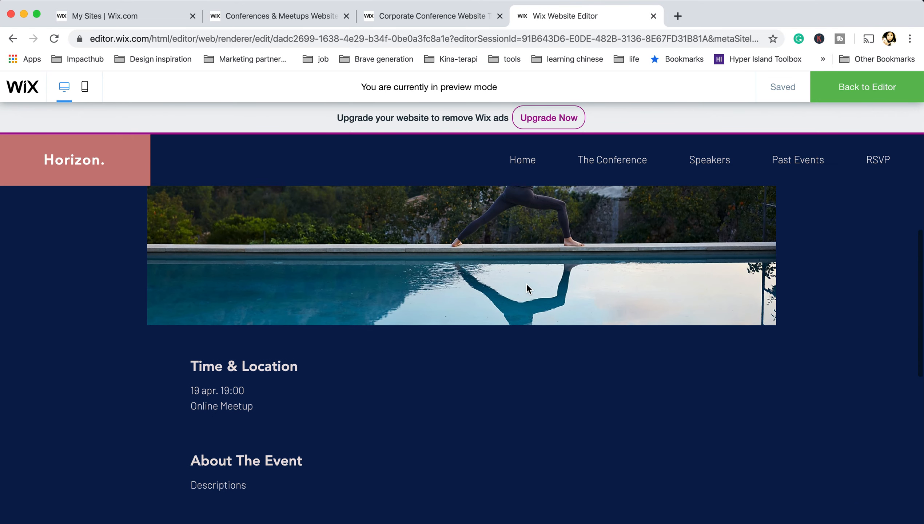
scroll(370, 244, up, 3)
scroll(542, 369, down, 5)
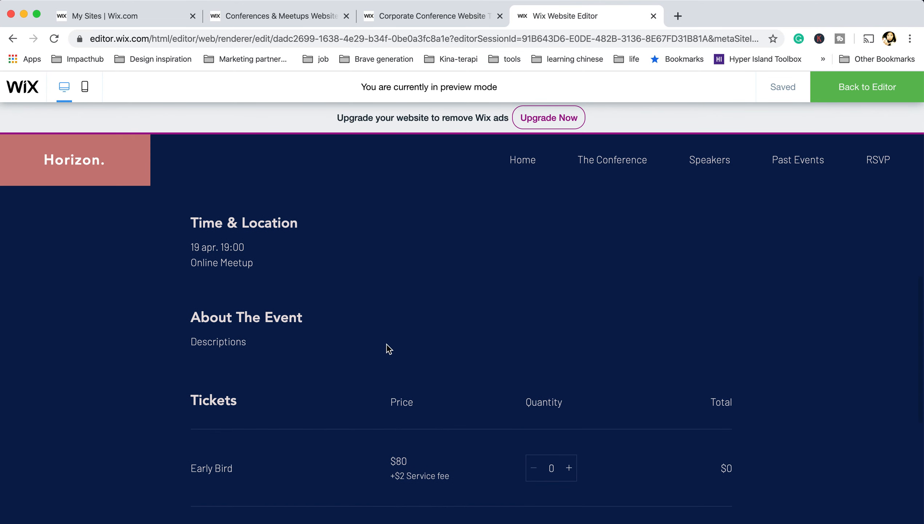
scroll(418, 340, down, 4)
scroll(418, 340, down, 3)
scroll(414, 339, up, 18)
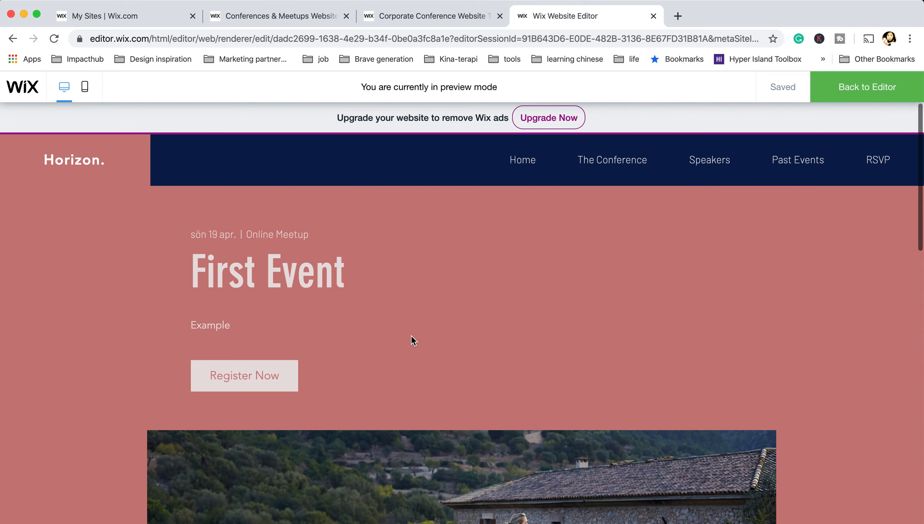
Return from the preview to the editor and look over the event details page and the site settings options
click(853, 88)
scroll(449, 407, down, 10)
scroll(447, 411, up, 2)
scroll(448, 412, up, 3)
click(169, 85)
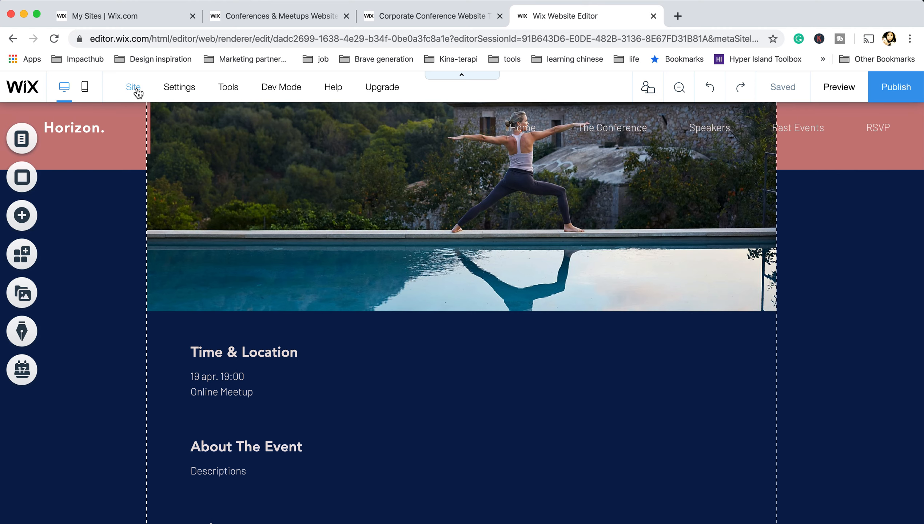
mouse_move(138, 93)
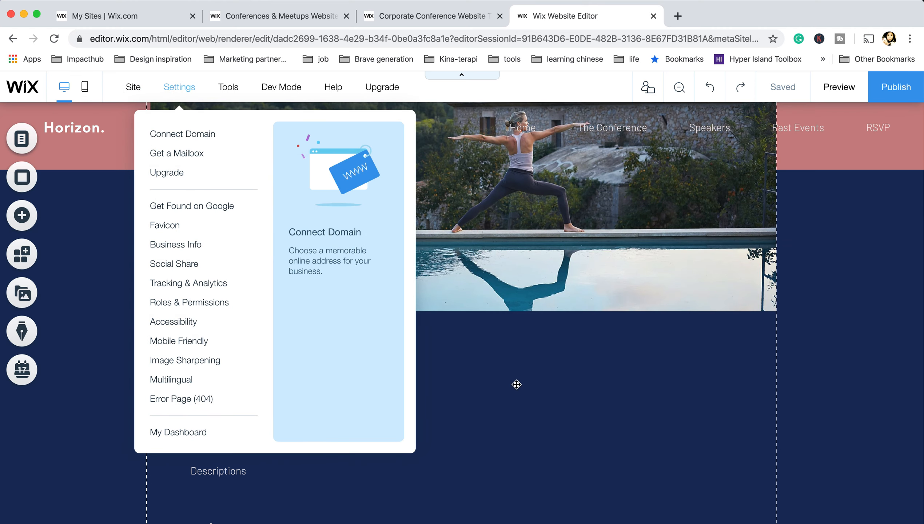
scroll(516, 384, up, 5)
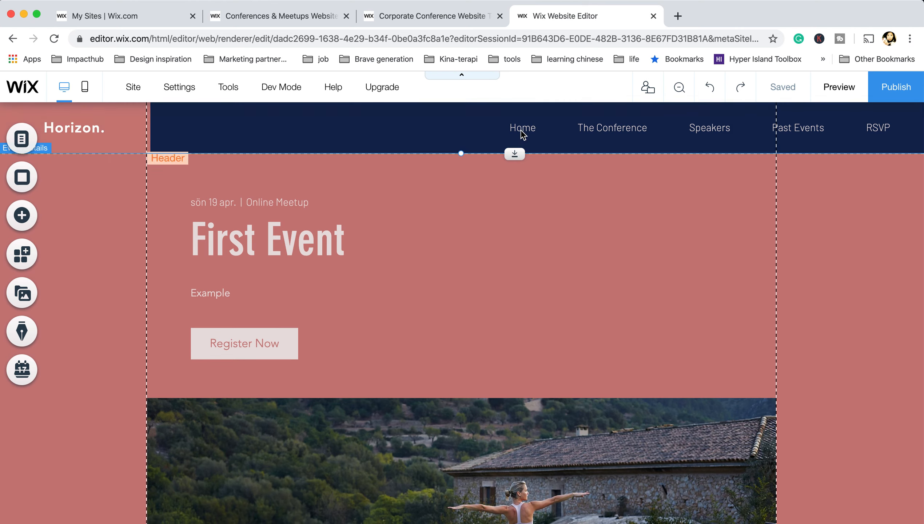
Switch to the Home page through the site preview and return to the editor there
click(844, 90)
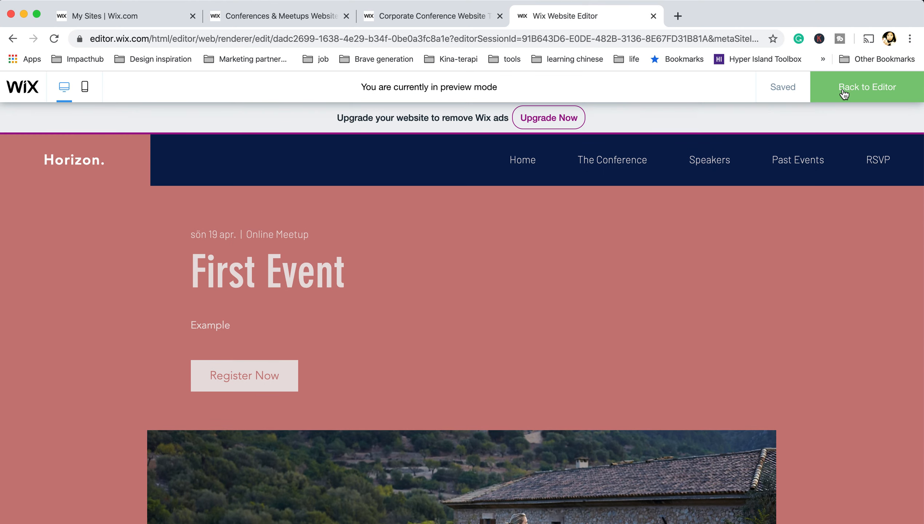
click(524, 166)
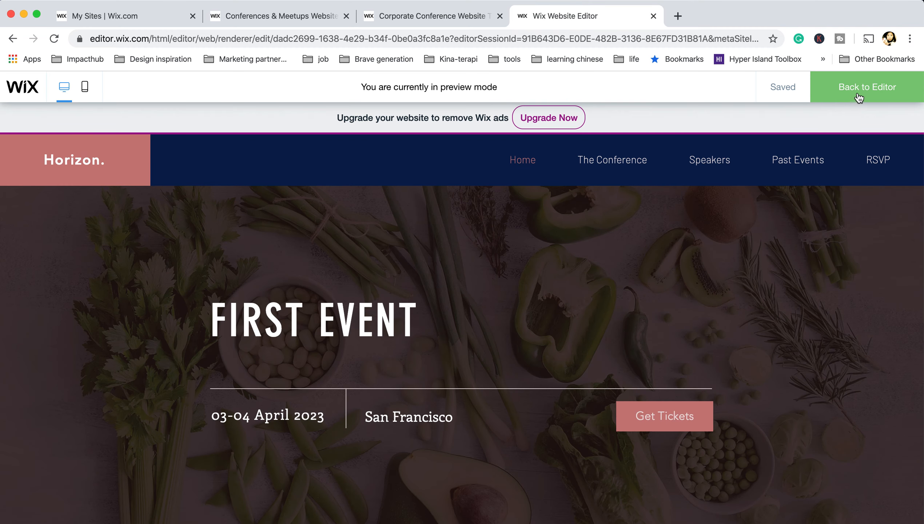
click(860, 96)
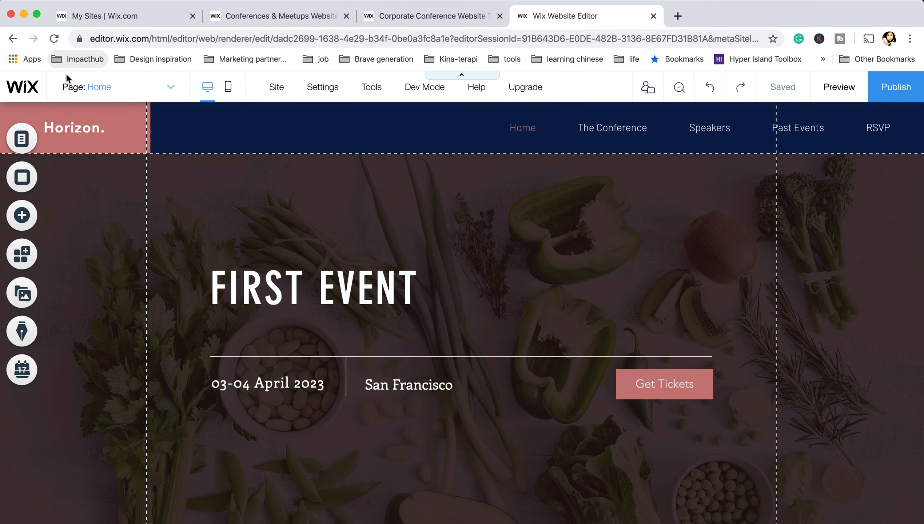
Look through the site's page list and its site menu entries, and close the page manager
click(174, 84)
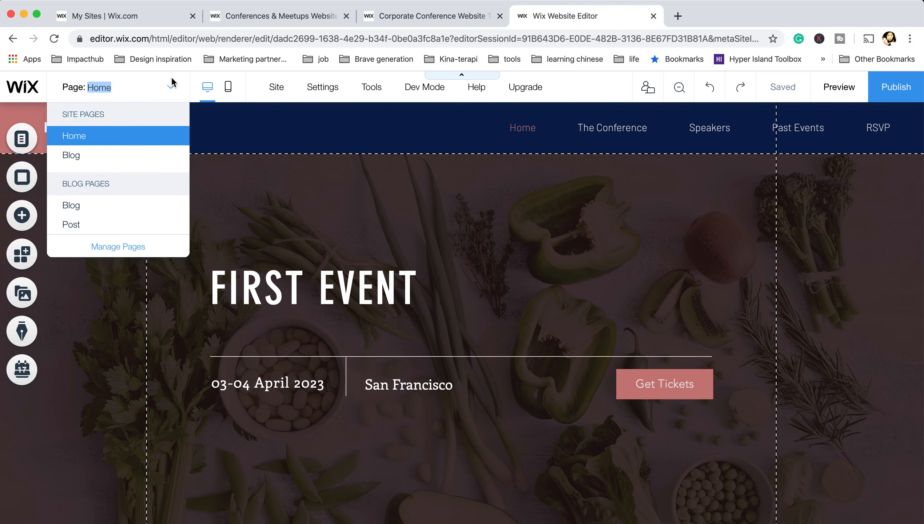
click(121, 246)
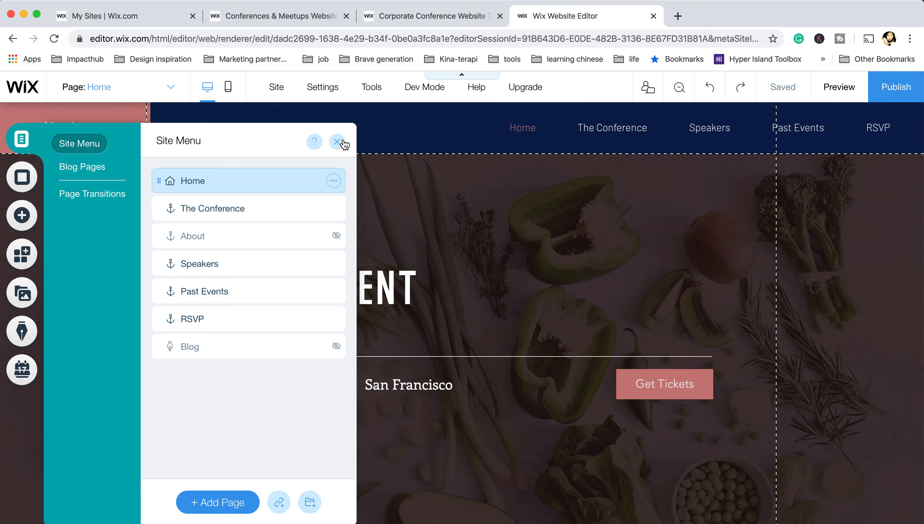
click(337, 144)
Open event management from the hero's Get Tickets button and review First Event's date, location and description details
scroll(510, 350, down, 3)
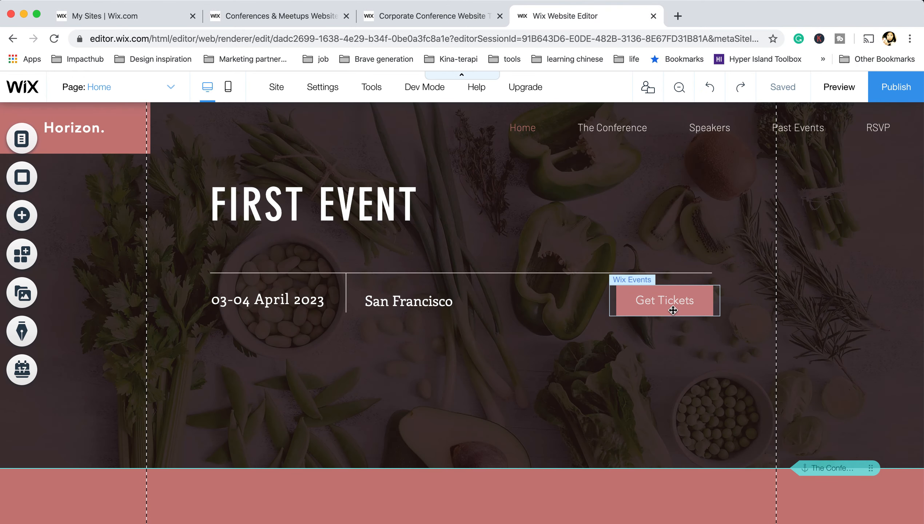
click(669, 309)
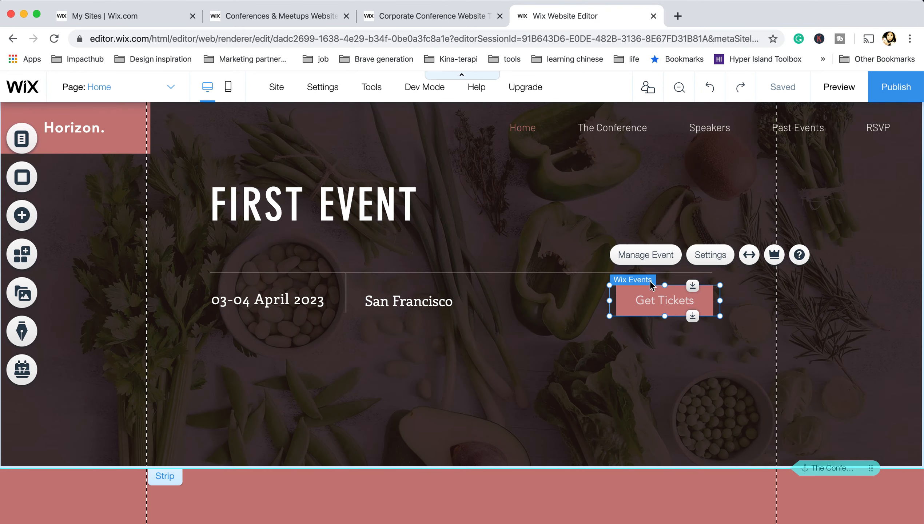
click(649, 255)
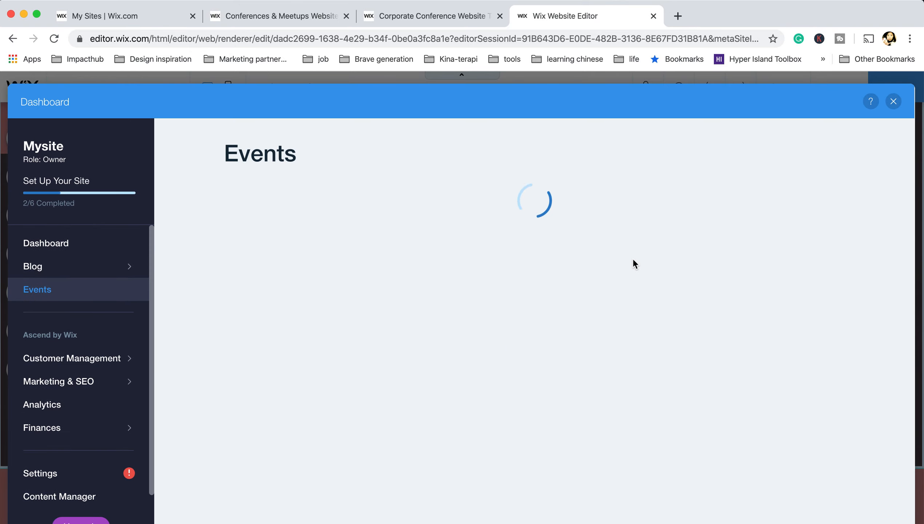
click(801, 400)
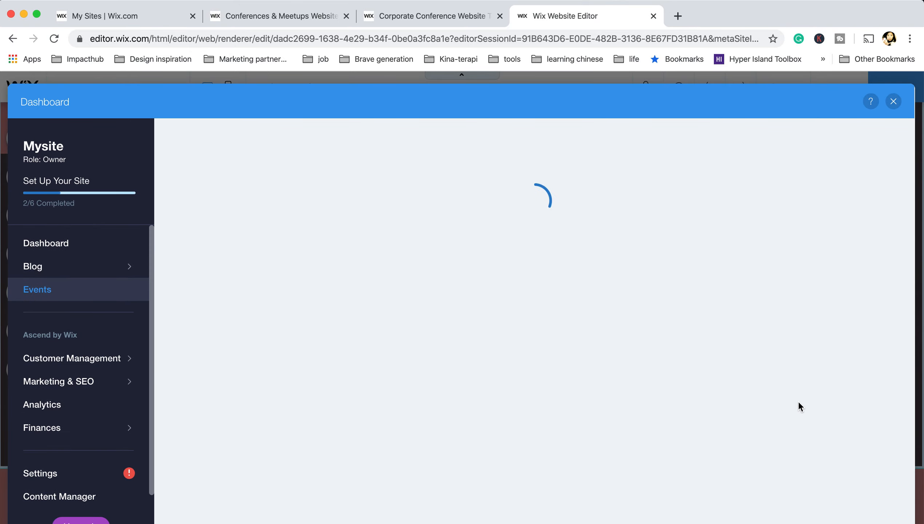
scroll(559, 287, down, 10)
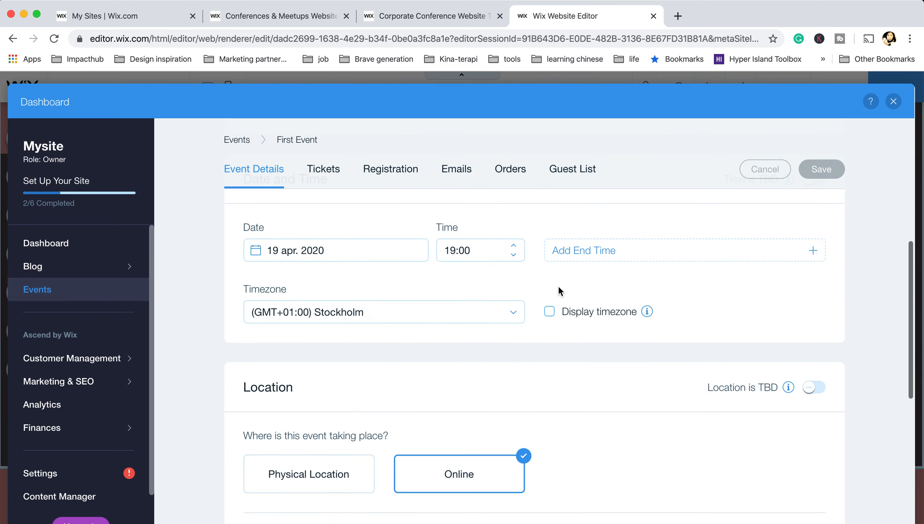
scroll(558, 287, down, 4)
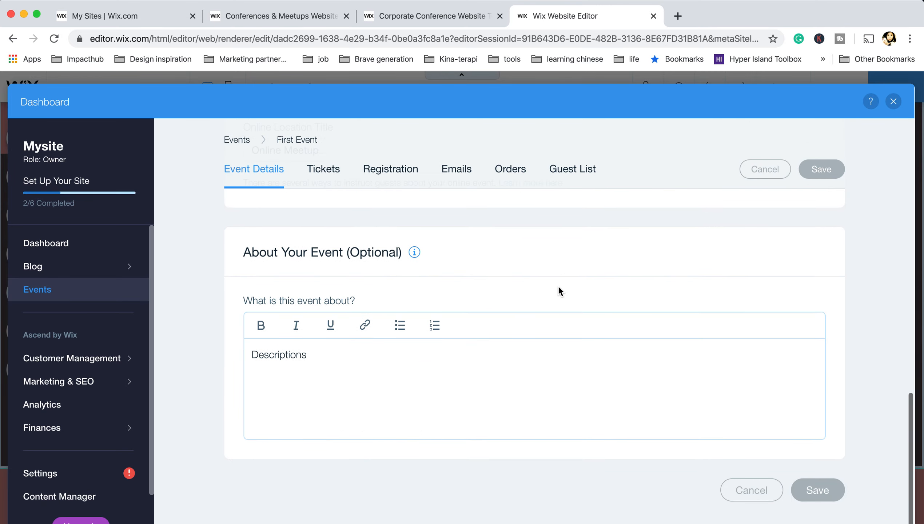
scroll(465, 381, up, 5)
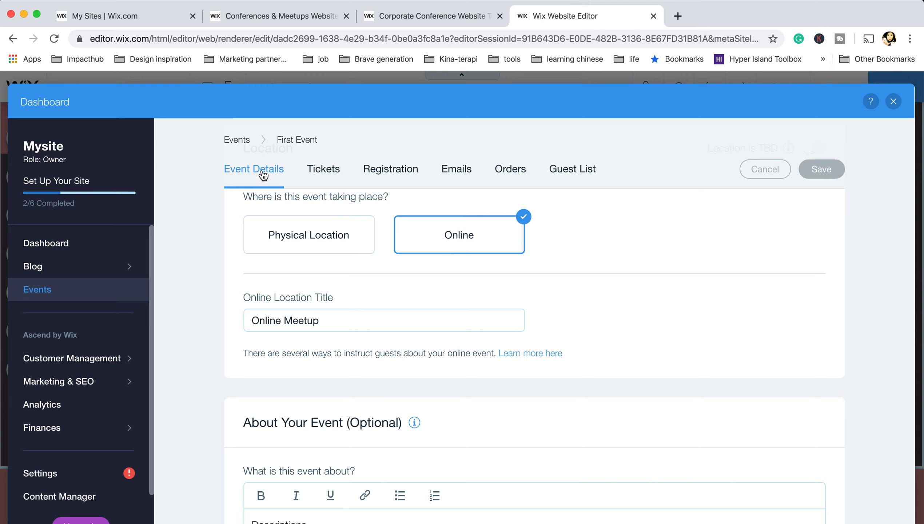
Open First Event's tickets and review the ticket types on offer
click(331, 176)
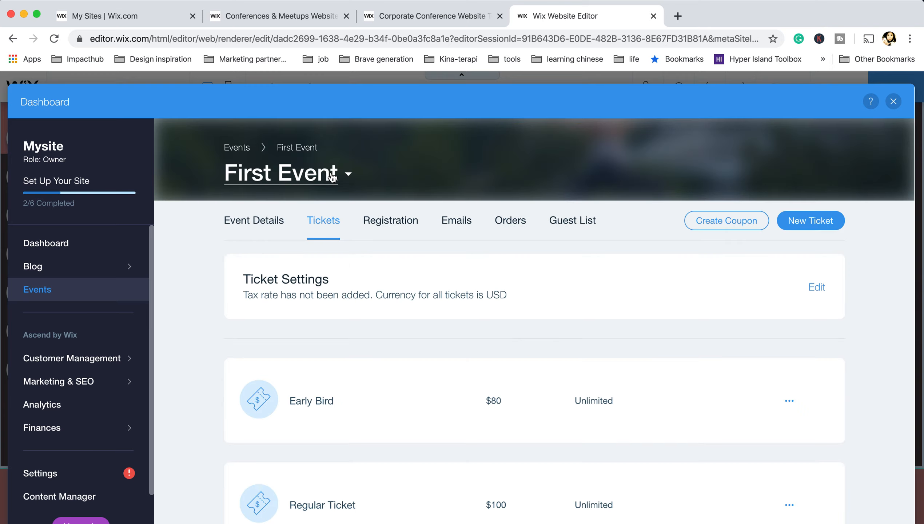
scroll(393, 312, down, 5)
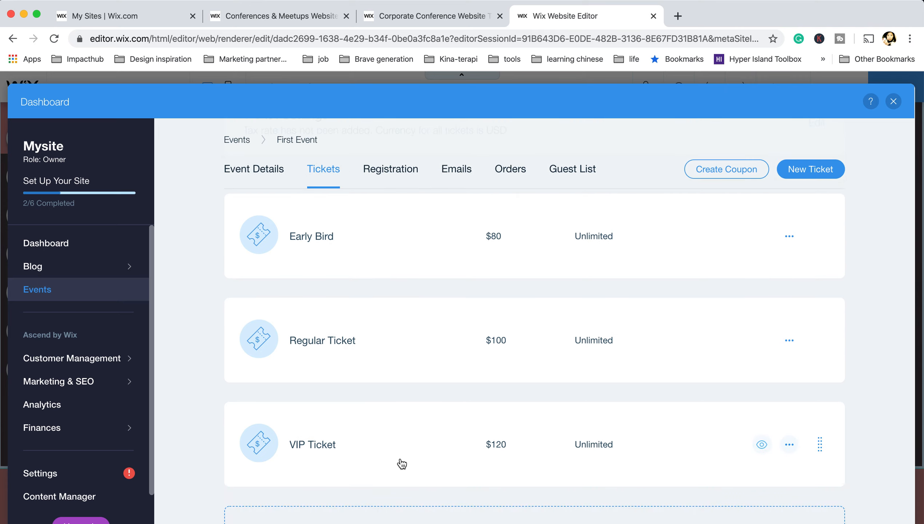
scroll(432, 307, up, 3)
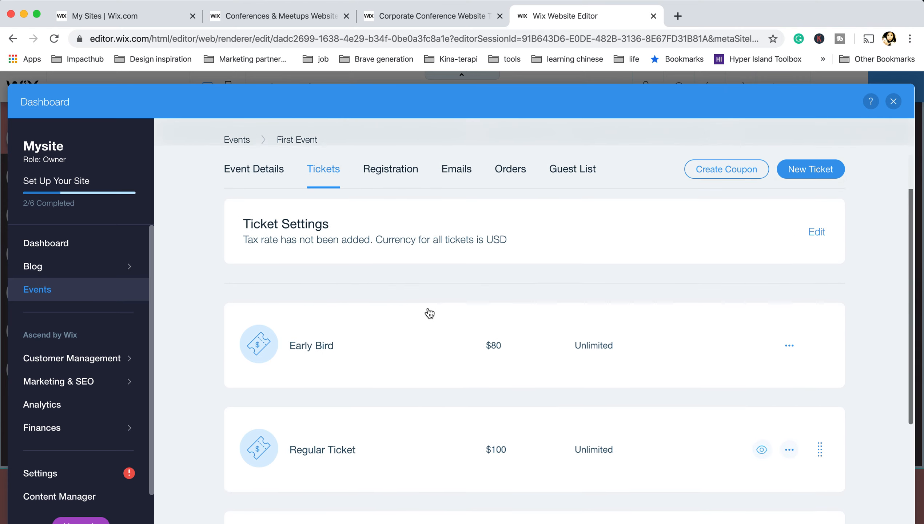
Examine the new ticket form's type, quantity, price, fee and policy options, try saving it blank and cancel the form
click(818, 171)
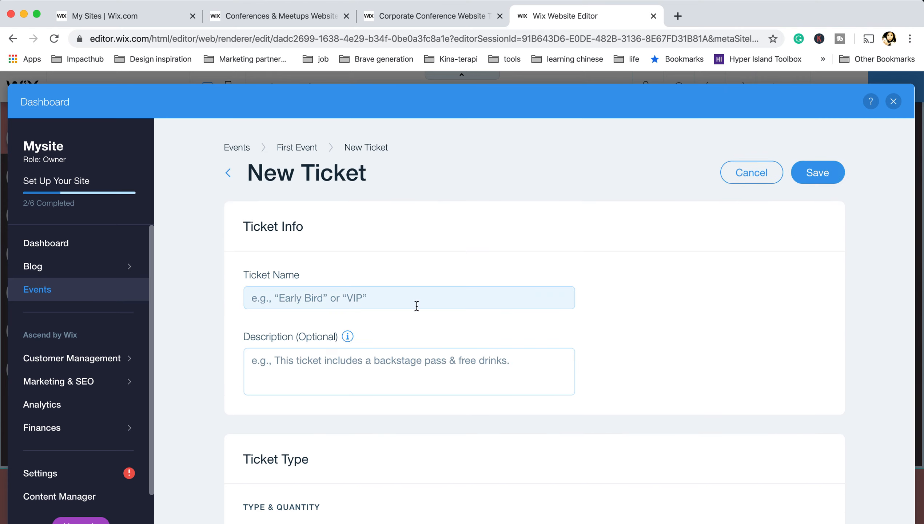
scroll(385, 294, down, 3)
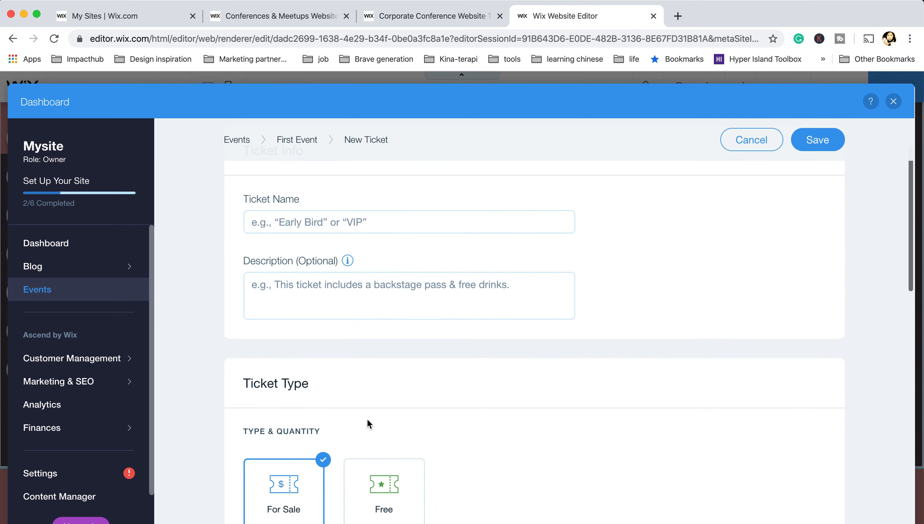
scroll(369, 416, down, 4)
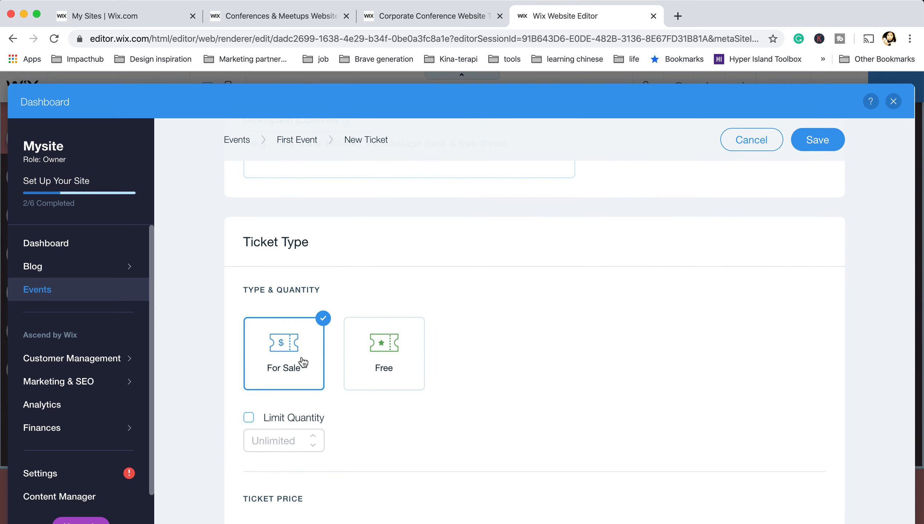
scroll(391, 365, down, 2)
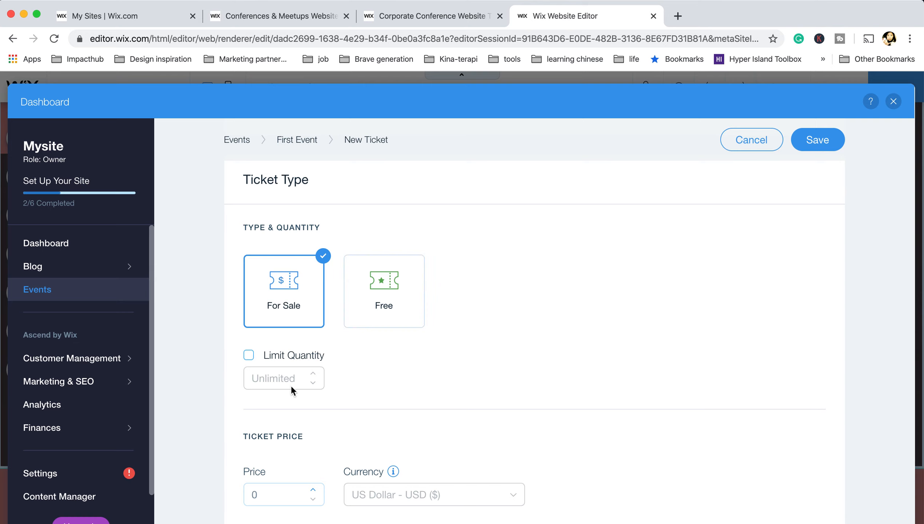
scroll(298, 390, down, 4)
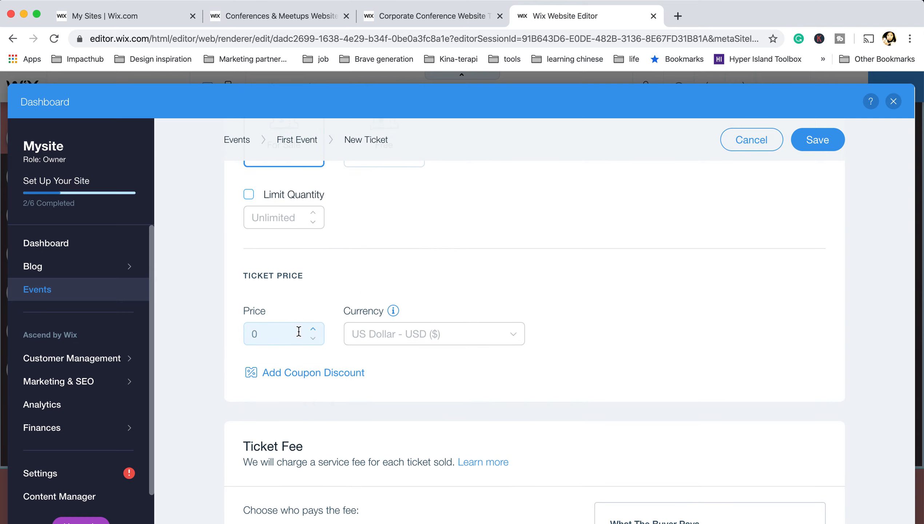
scroll(320, 412, down, 4)
scroll(429, 444, down, 6)
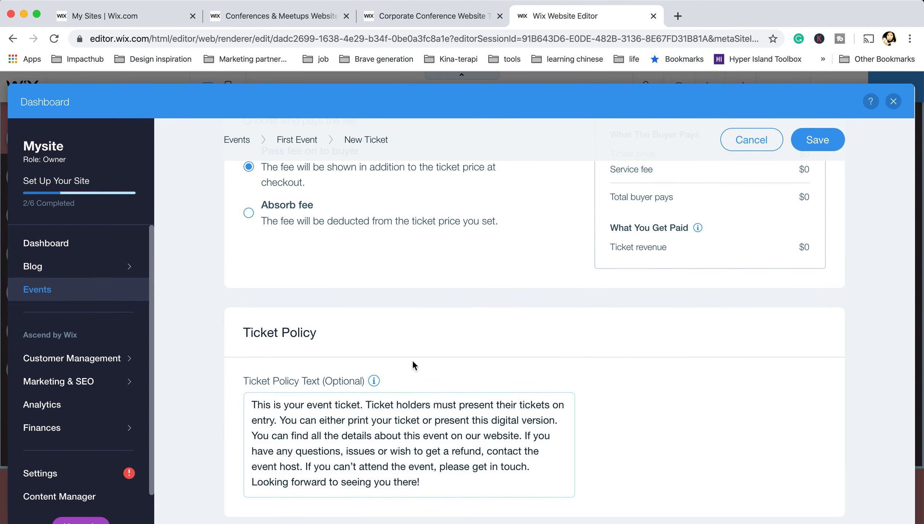
scroll(505, 353, up, 15)
click(820, 174)
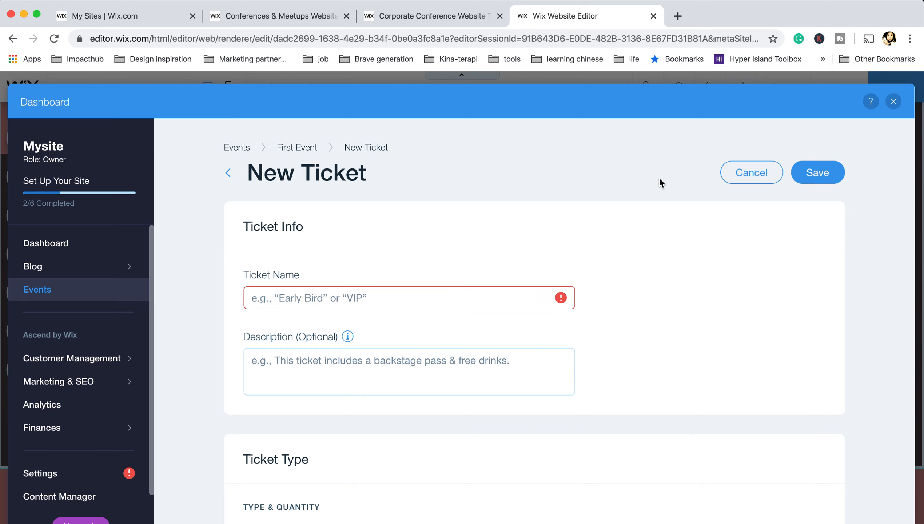
click(754, 180)
Open the Early Bird ticket for editing and examine its type, price, fee and policy settings
scroll(545, 402, down, 3)
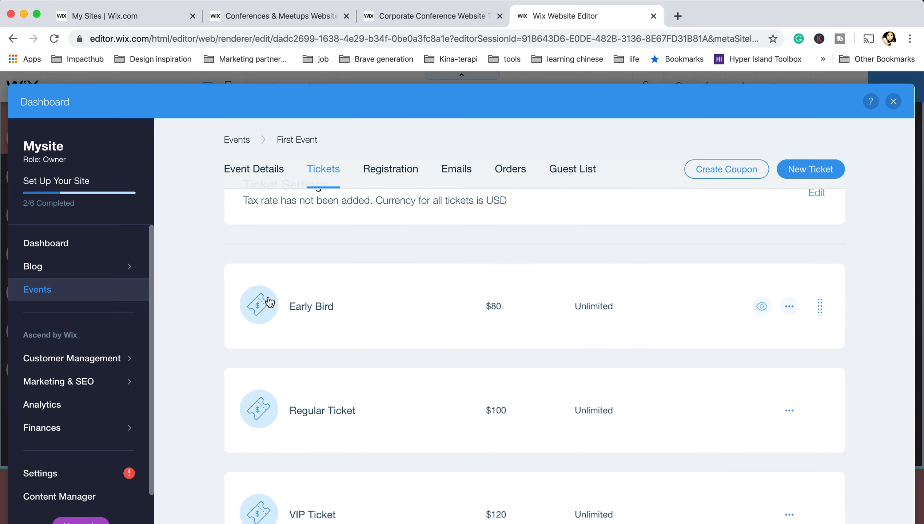
click(259, 304)
scroll(381, 392, down, 3)
scroll(383, 395, down, 5)
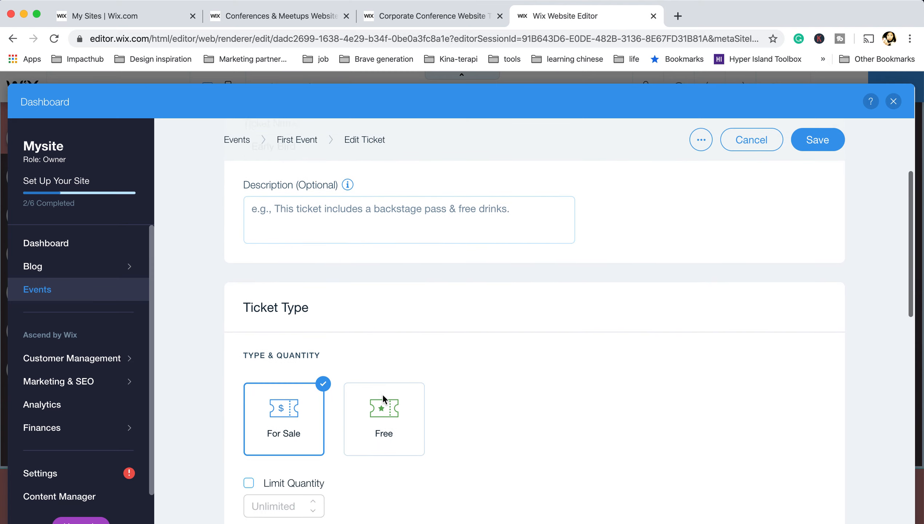
scroll(353, 412, down, 5)
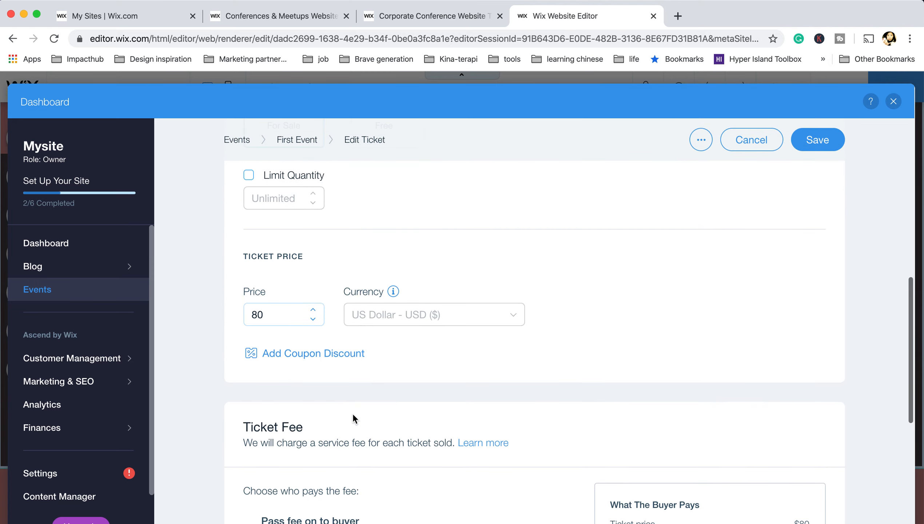
scroll(378, 421, down, 5)
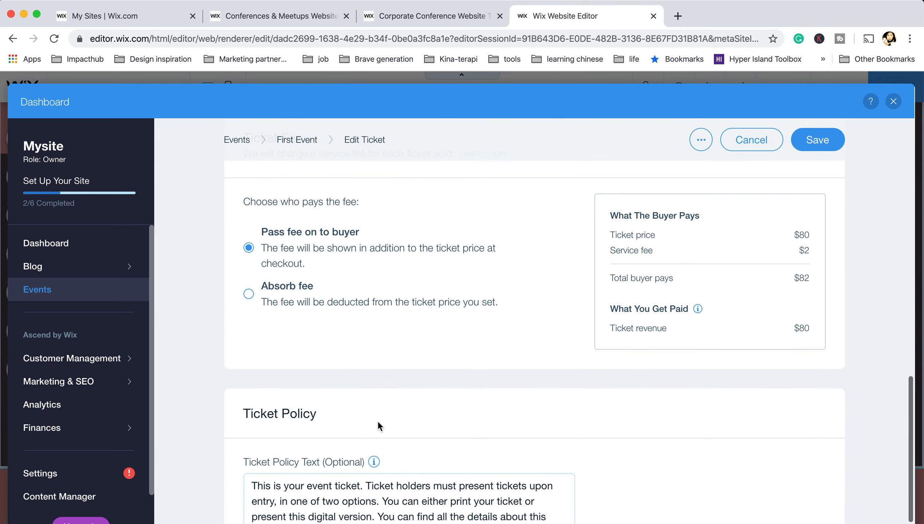
scroll(378, 421, up, 15)
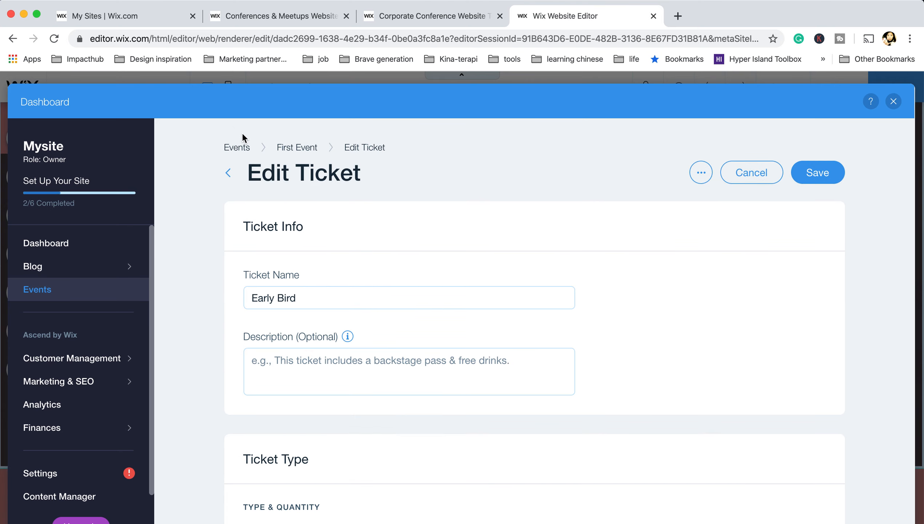
Leave the Early Bird ticket and review where guests register for First Event in its registration settings
click(285, 147)
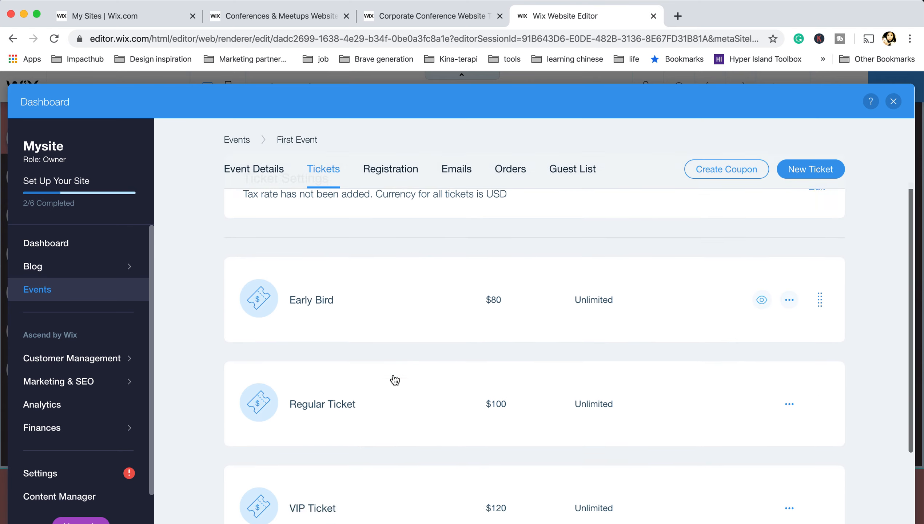
click(391, 221)
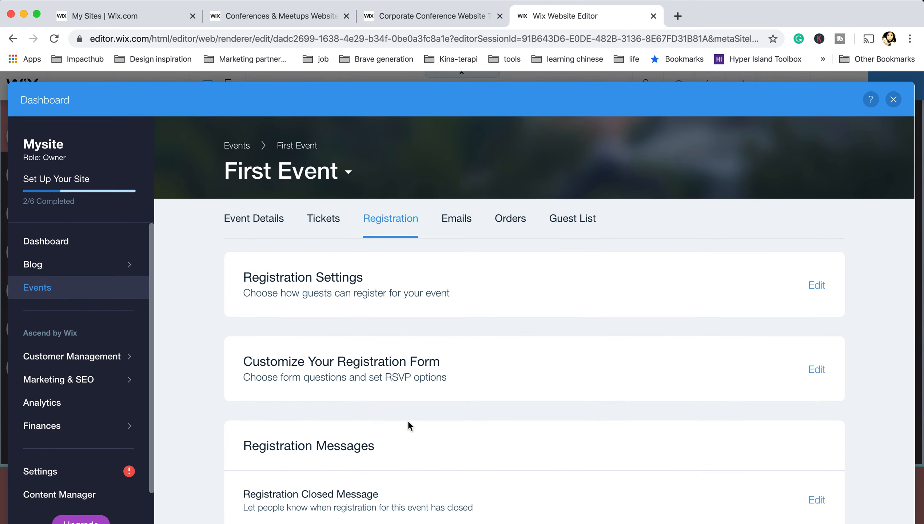
click(818, 286)
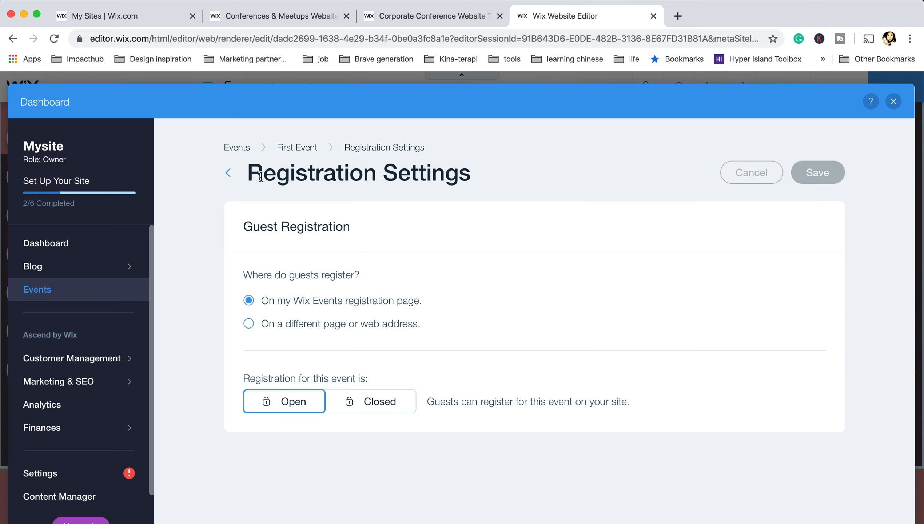
click(228, 173)
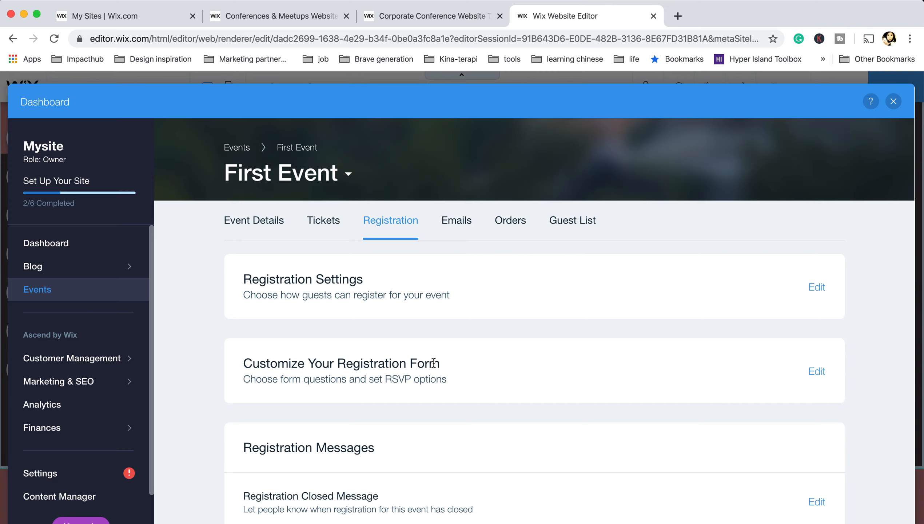
Examine First Event's registration form, including its guest info fields and the additional question options, and return to the registration overview
click(822, 373)
scroll(667, 370, down, 7)
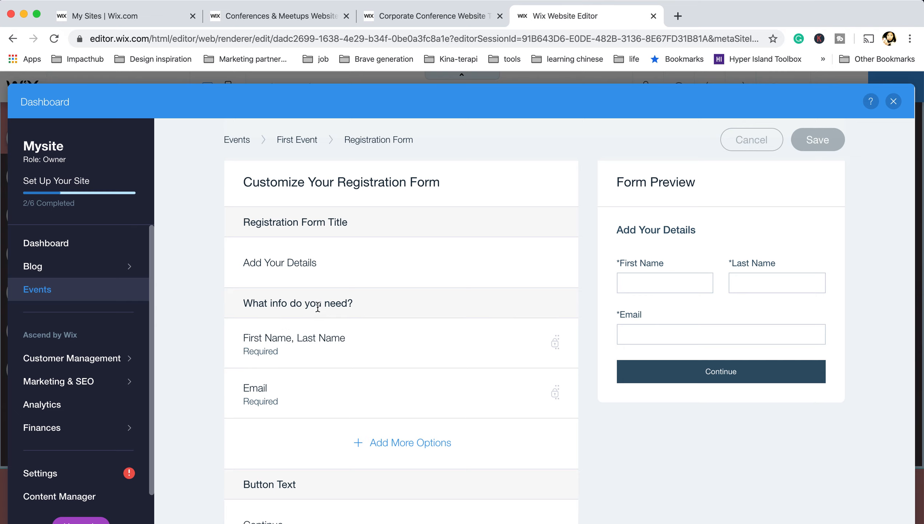
scroll(377, 408, down, 1)
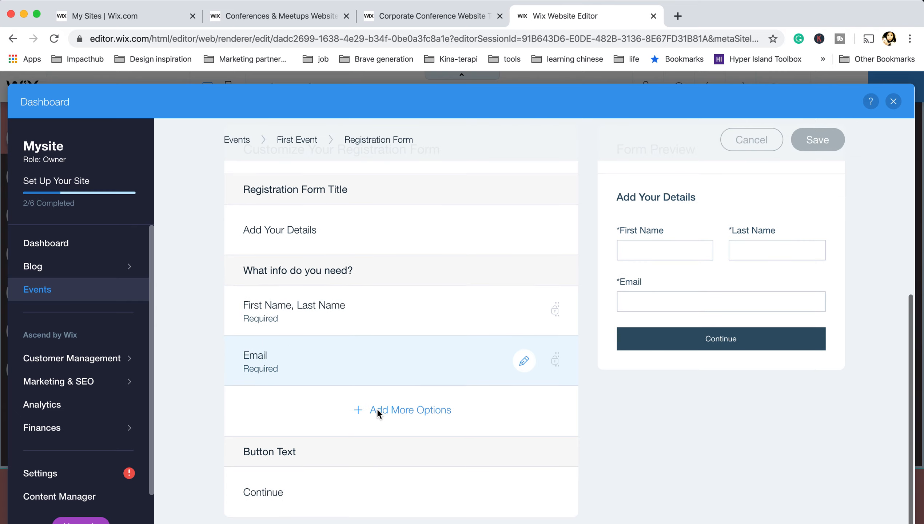
click(378, 409)
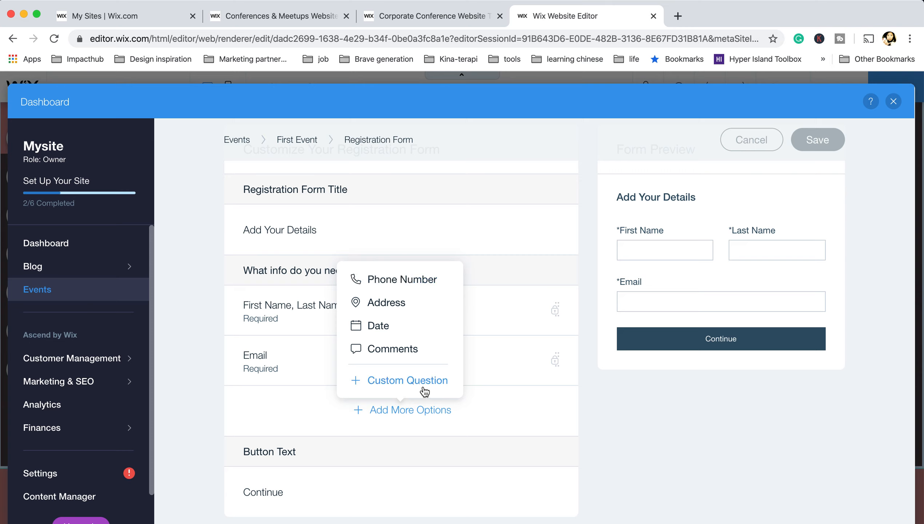
click(586, 425)
scroll(500, 373, up, 6)
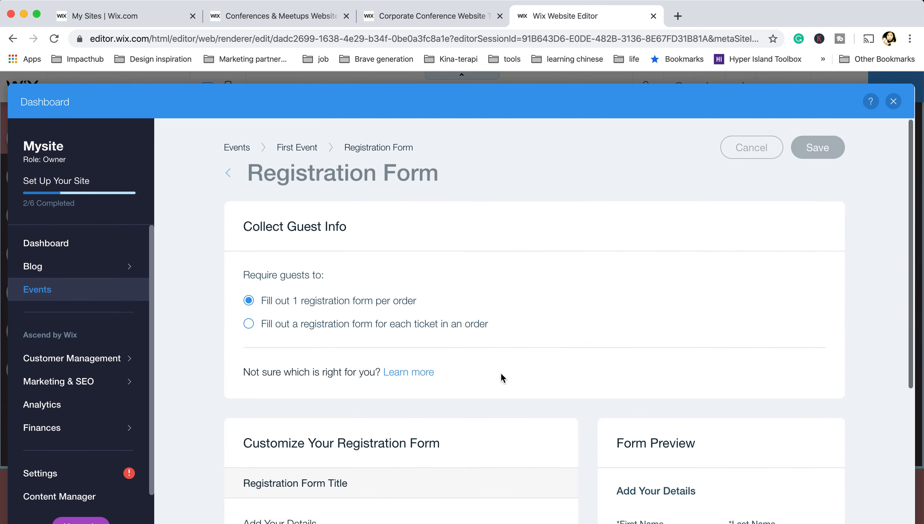
scroll(500, 372, up, 2)
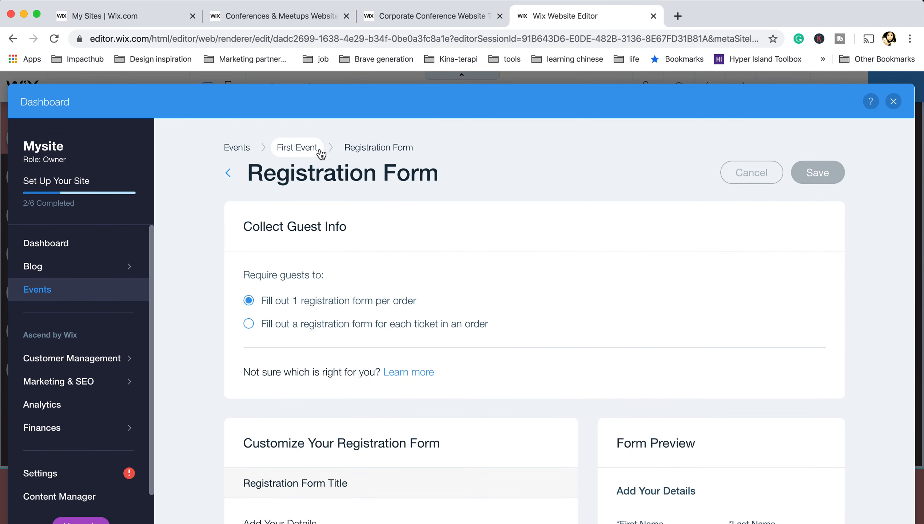
click(228, 173)
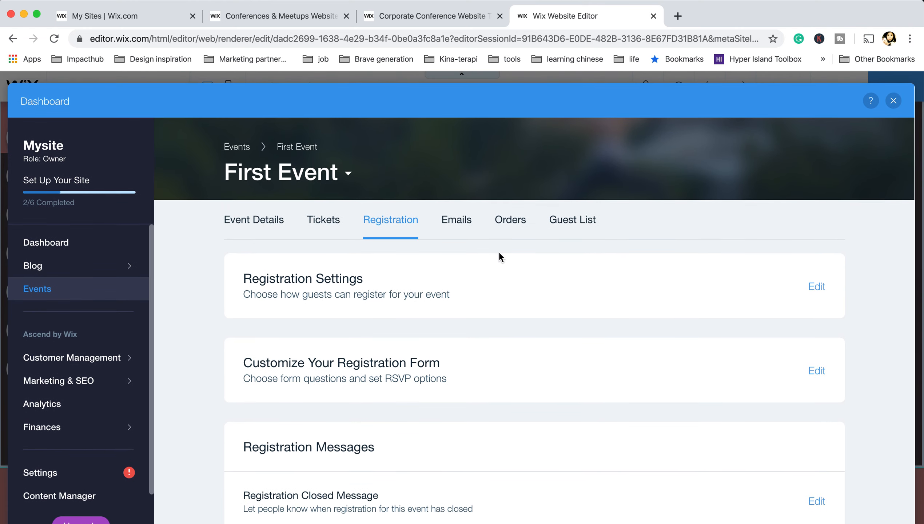
Review First Event's default confirmation, reminder and cancelation emails and the option for customized automated emails
click(462, 217)
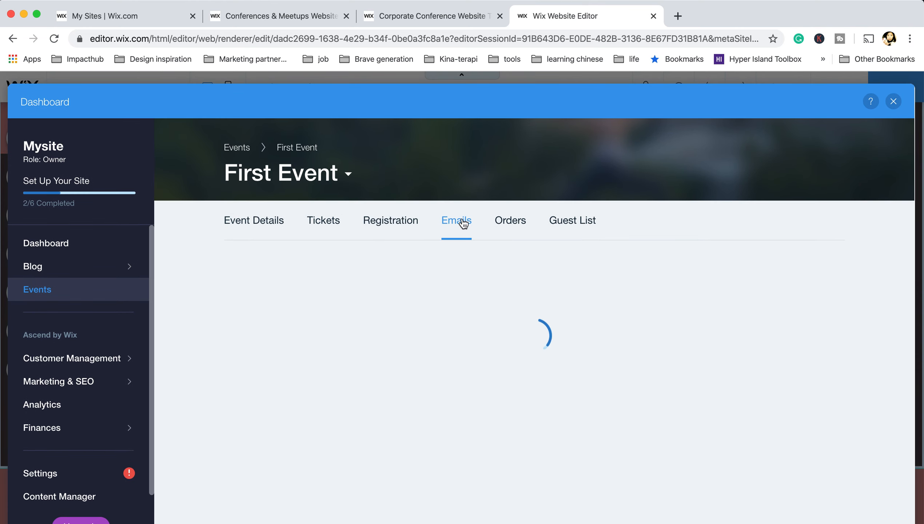
scroll(474, 302, down, 5)
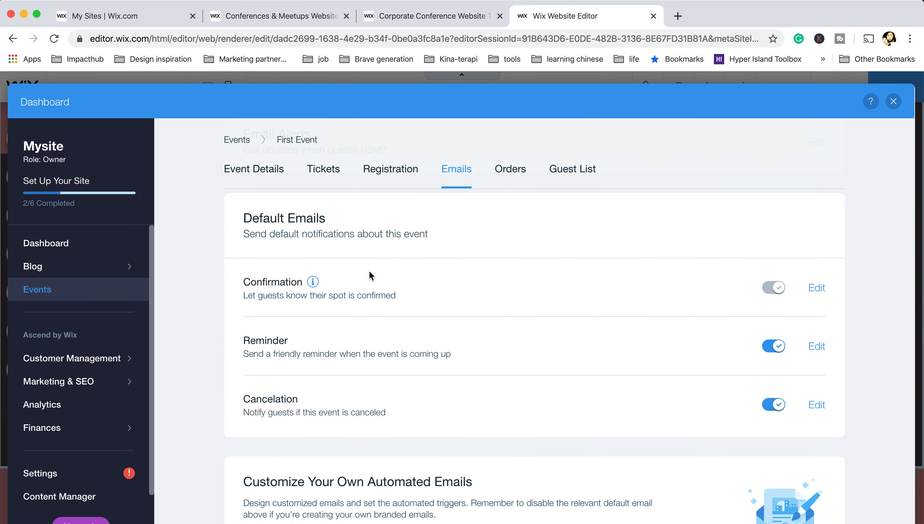
scroll(427, 379, down, 1)
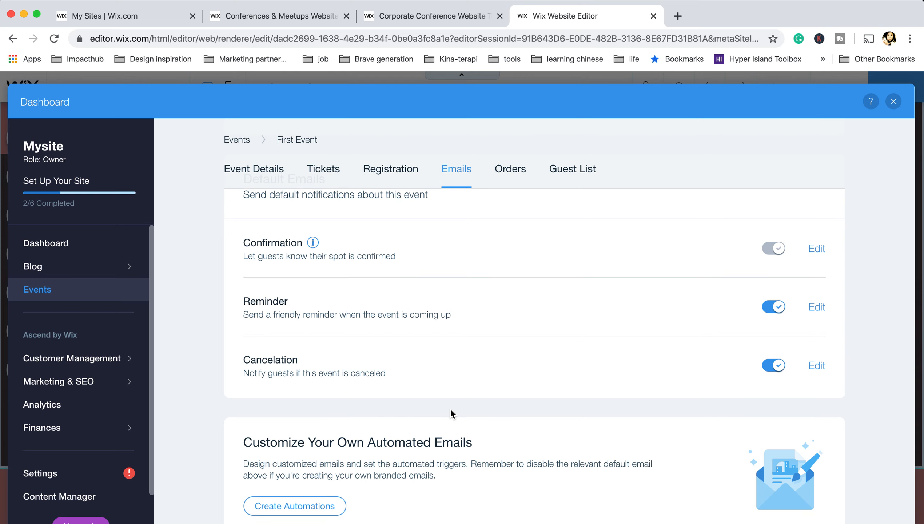
scroll(450, 403, up, 4)
scroll(530, 352, down, 3)
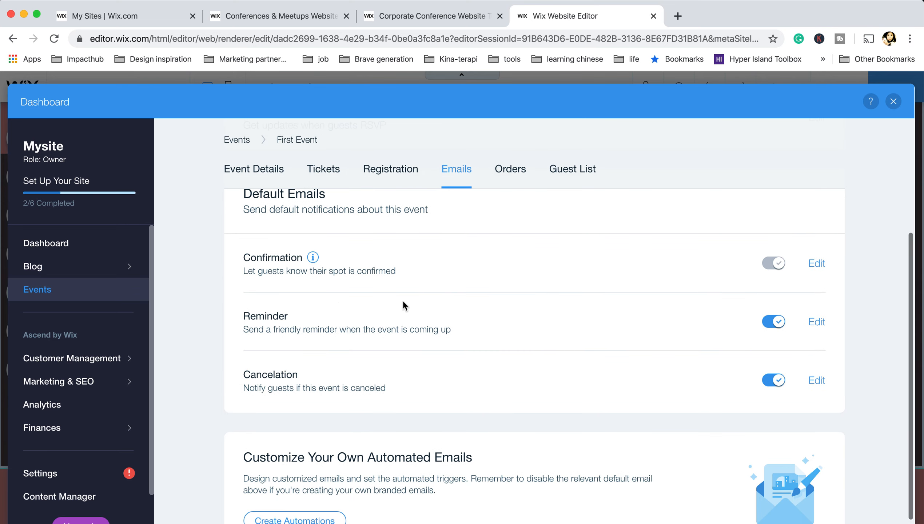
Open the reminder email for editing, examine its schedule, subject, message and link options, and return to First Event
click(817, 322)
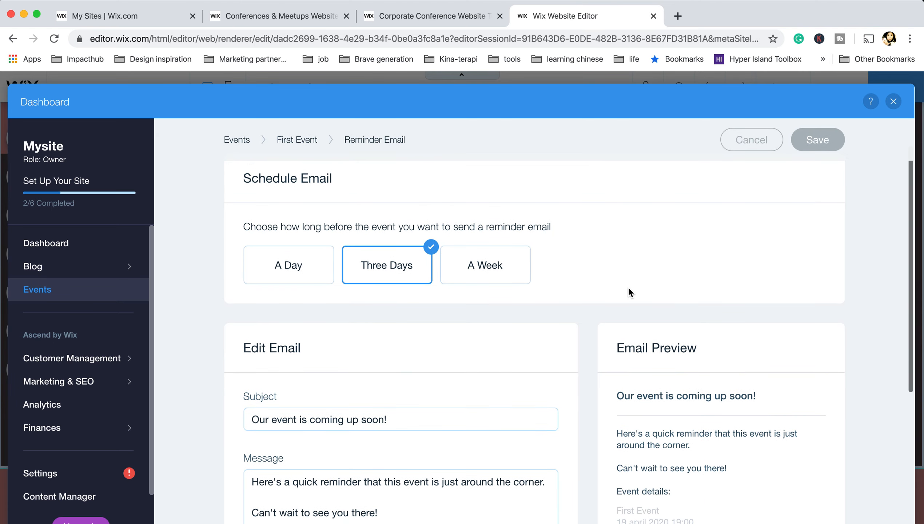
scroll(481, 280, down, 2)
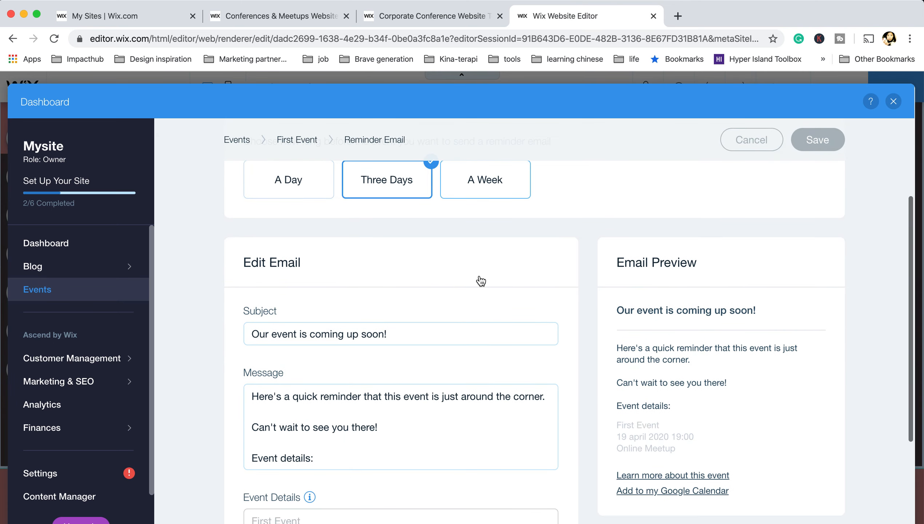
scroll(480, 279, down, 1)
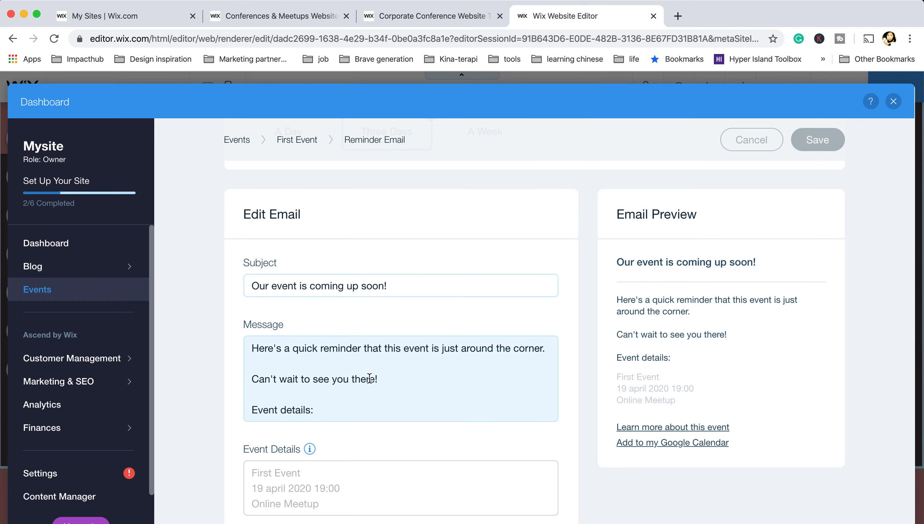
scroll(431, 383, down, 3)
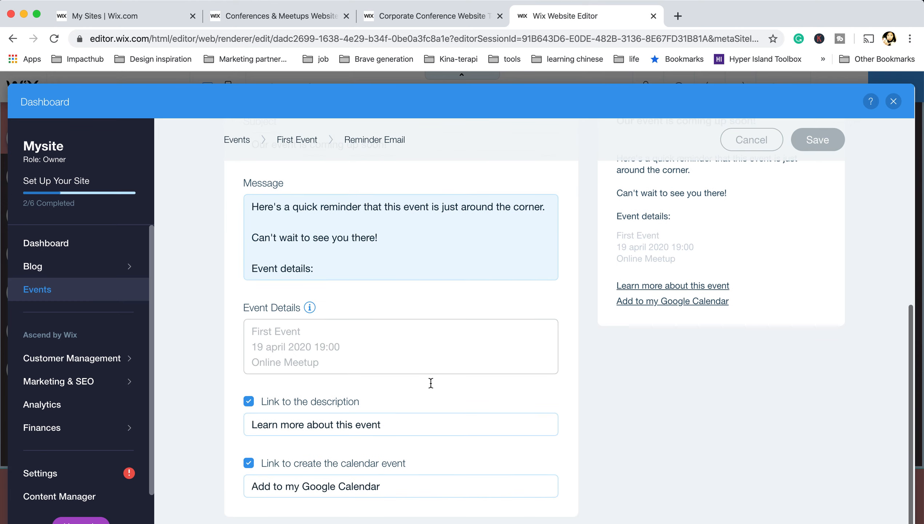
scroll(394, 414, up, 6)
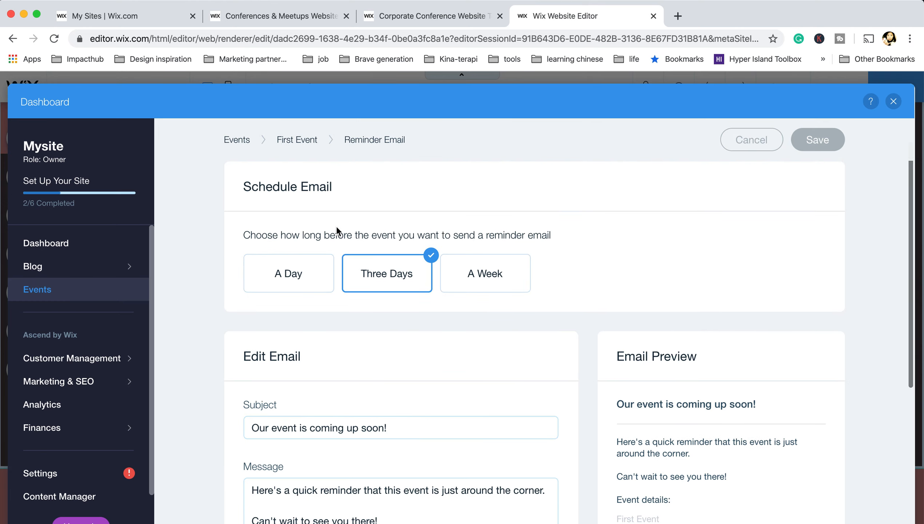
click(304, 139)
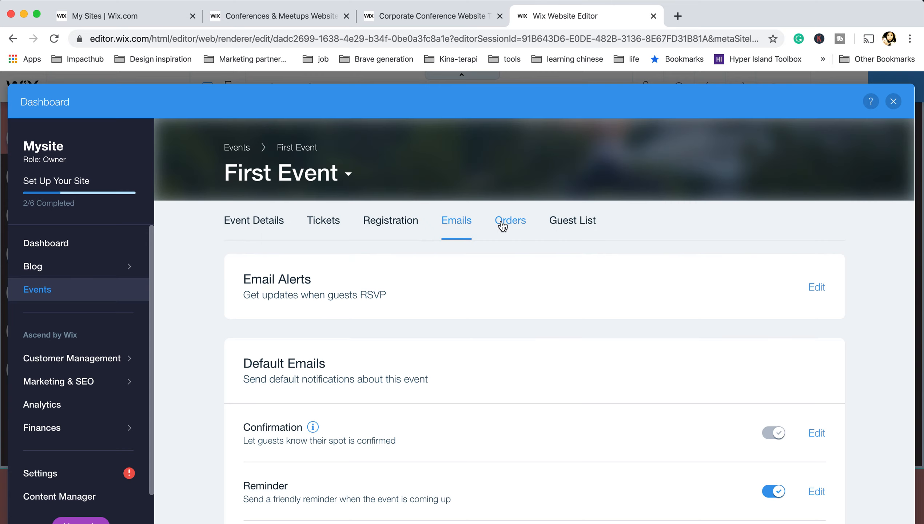
Check First Event's orders and guest list, and close the dashboard to return to the site editor
click(514, 227)
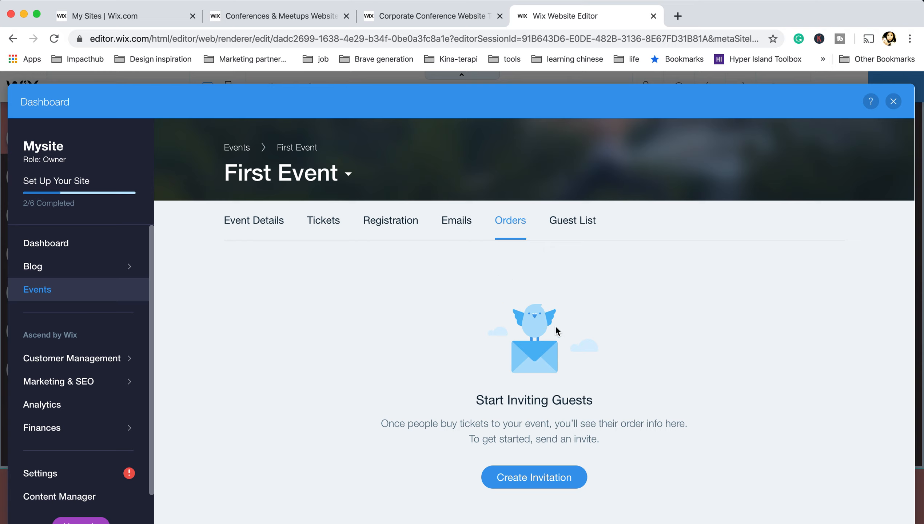
click(567, 220)
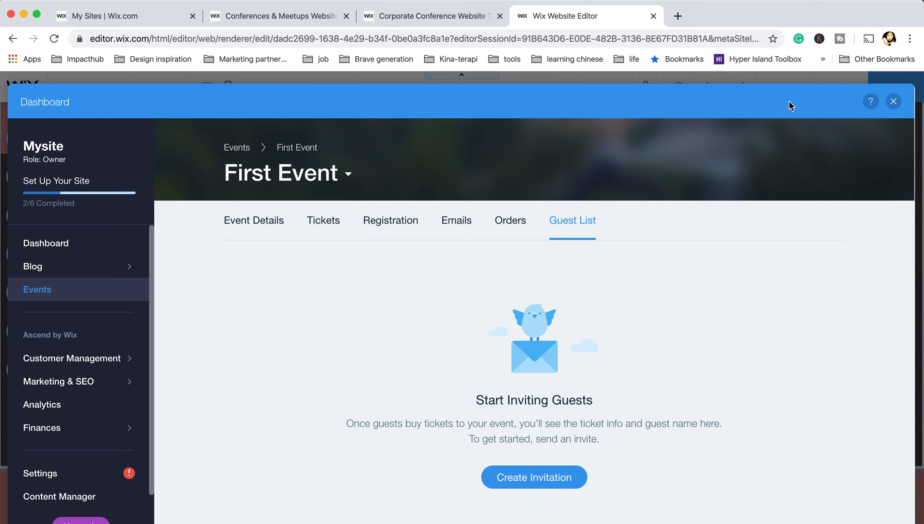
click(893, 101)
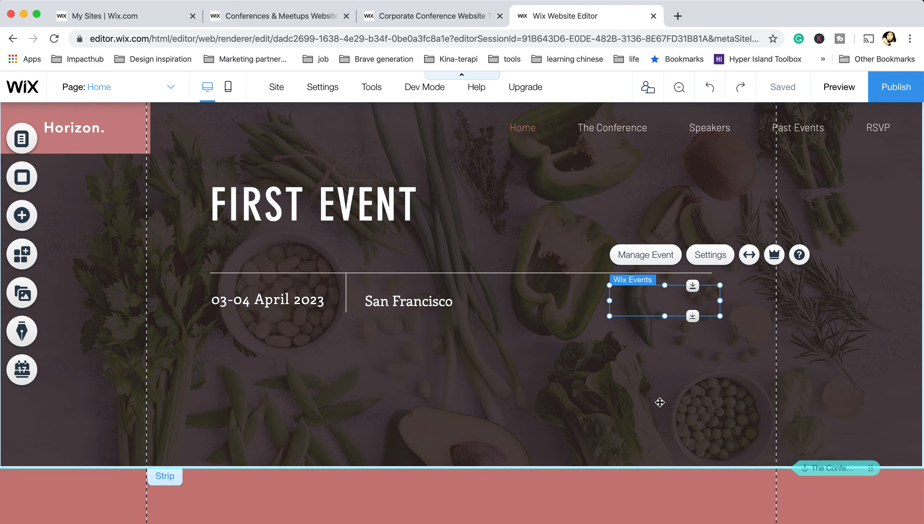
Open the description paragraph in The Conference section for text editing and leave it without changing the text
click(659, 402)
scroll(660, 403, down, 10)
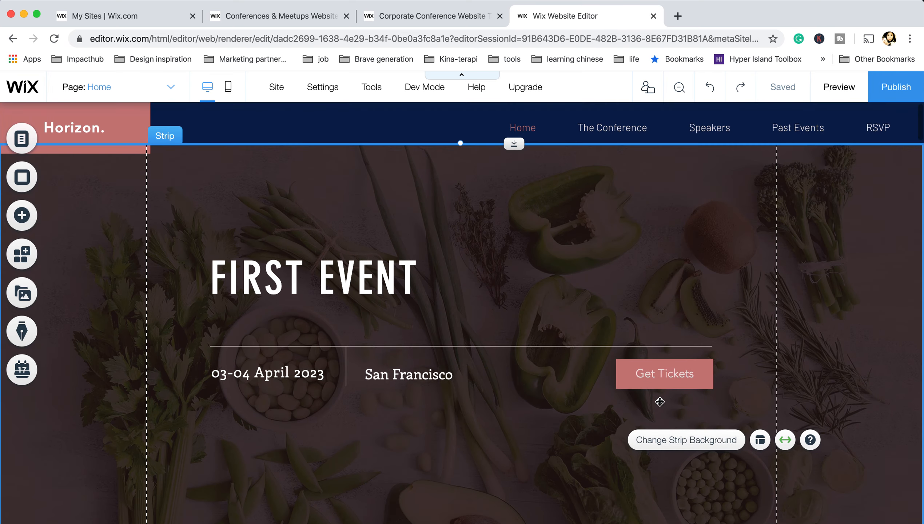
scroll(659, 400, up, 2)
click(453, 324)
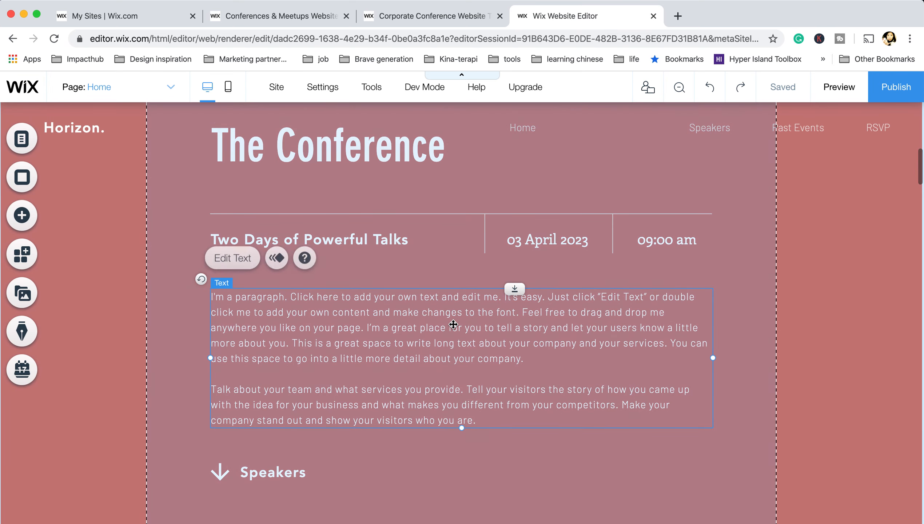
triple_click(438, 323)
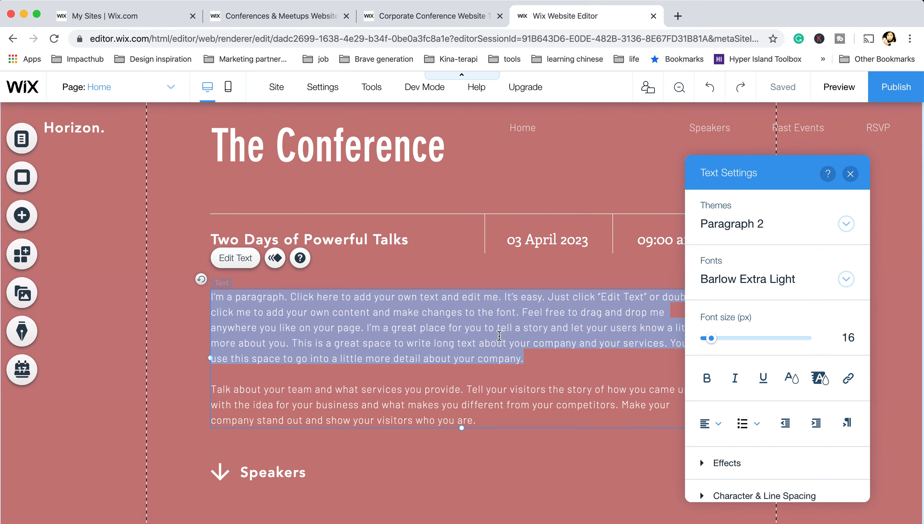
click(495, 410)
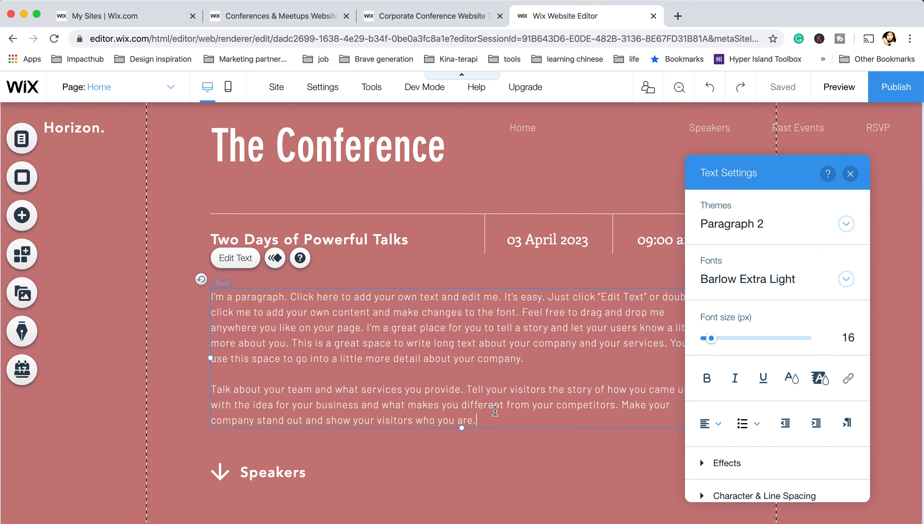
click(503, 463)
Examine the home page's About Horizon, statistics, Speakers and Sponsors sections
scroll(503, 463, down, 15)
scroll(502, 460, down, 10)
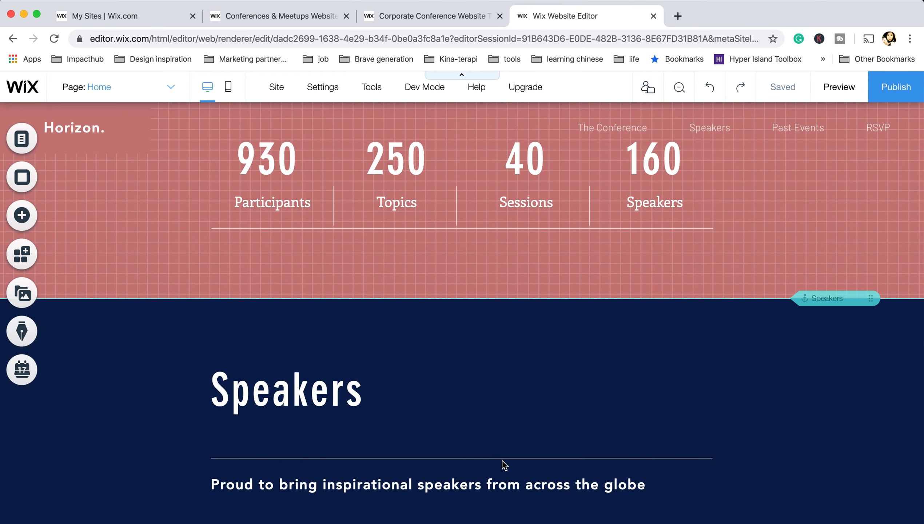
scroll(503, 463, up, 6)
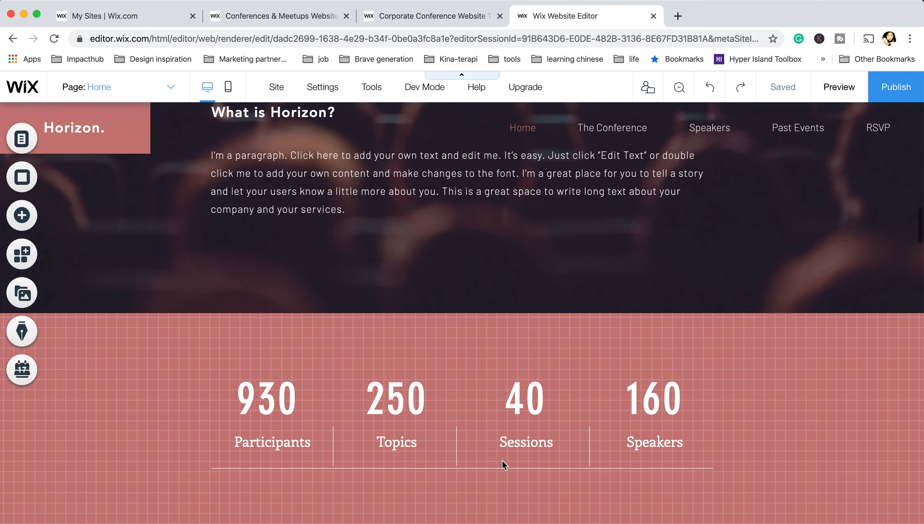
scroll(502, 460, up, 5)
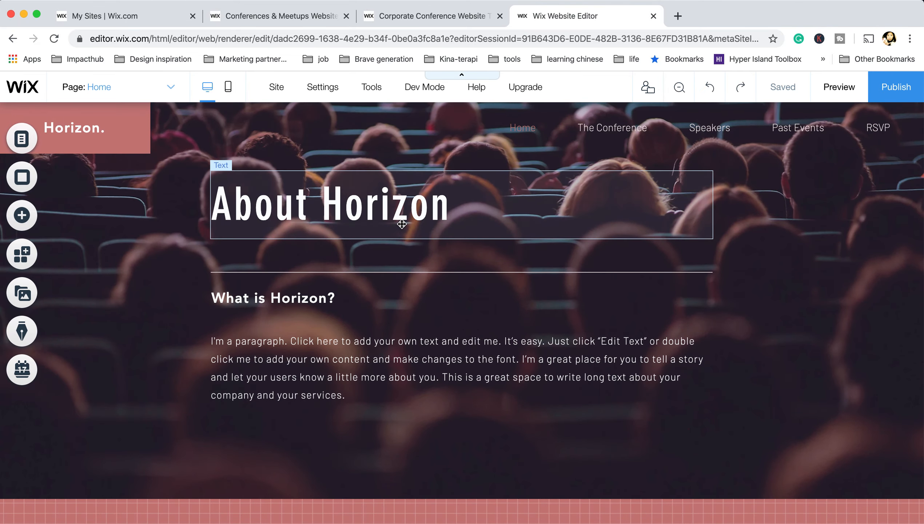
scroll(443, 347, down, 10)
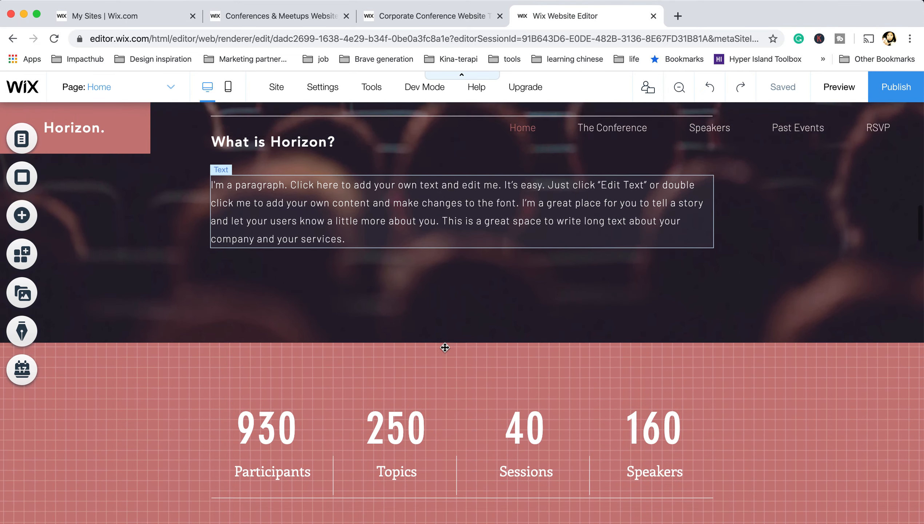
scroll(445, 347, down, 10)
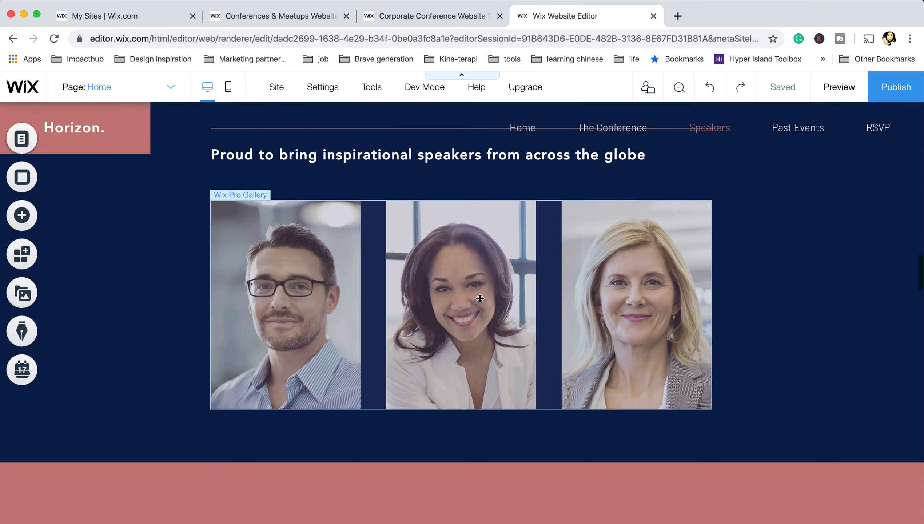
scroll(483, 366, down, 5)
scroll(483, 366, down, 2)
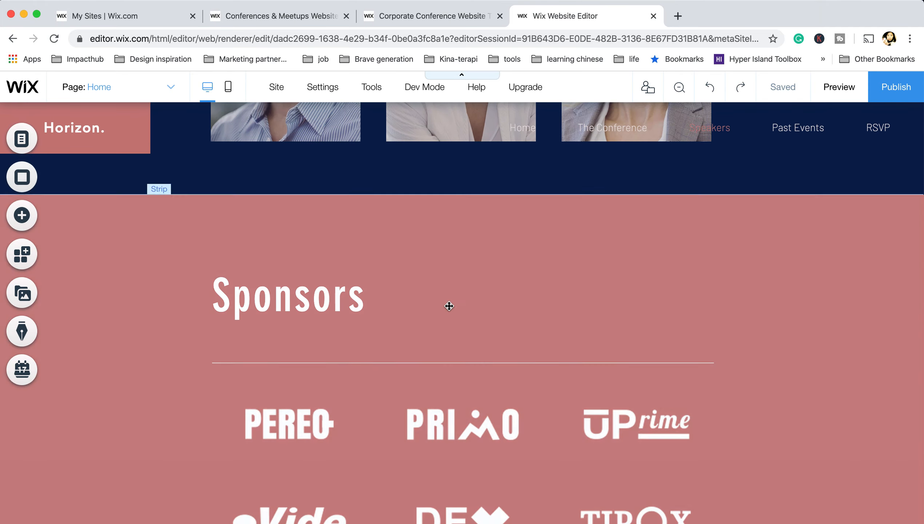
scroll(363, 209, up, 5)
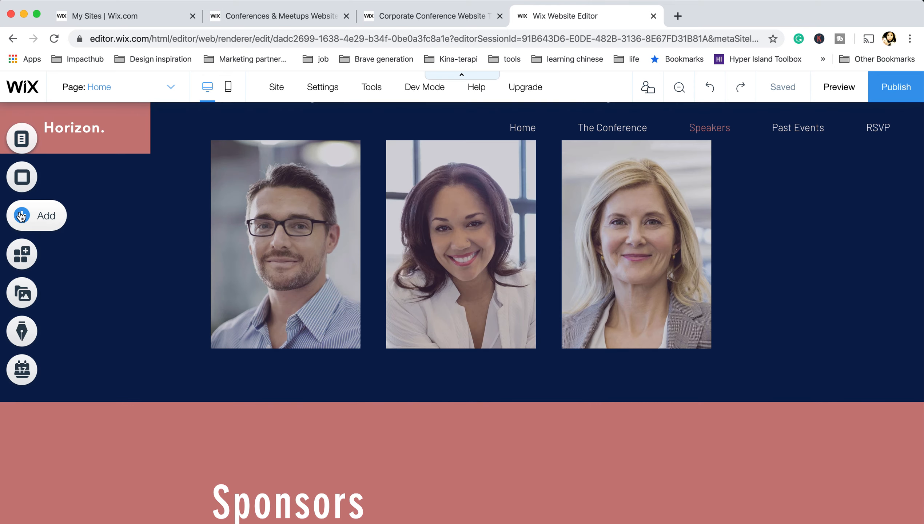
Try adding a blog Custom Feed in the postcard grid layout over the Speakers section, reposition it, and remove it
click(21, 216)
click(74, 391)
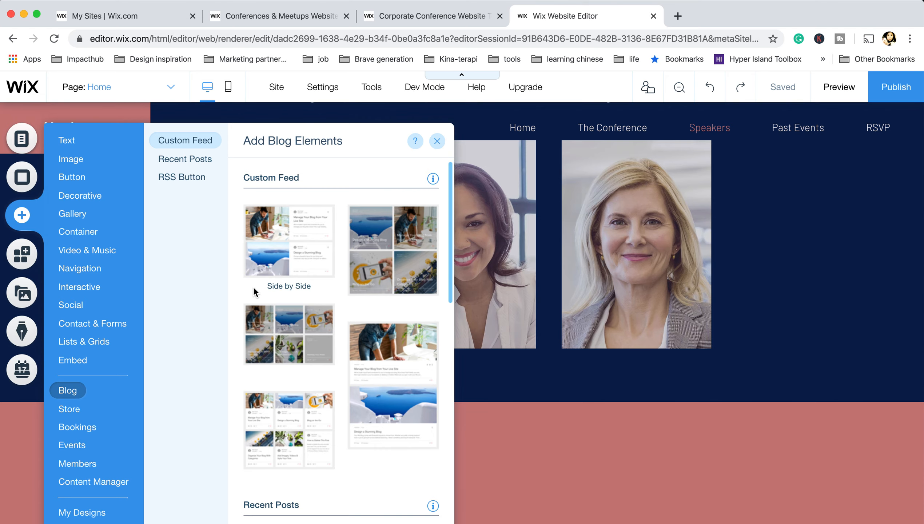
click(293, 328)
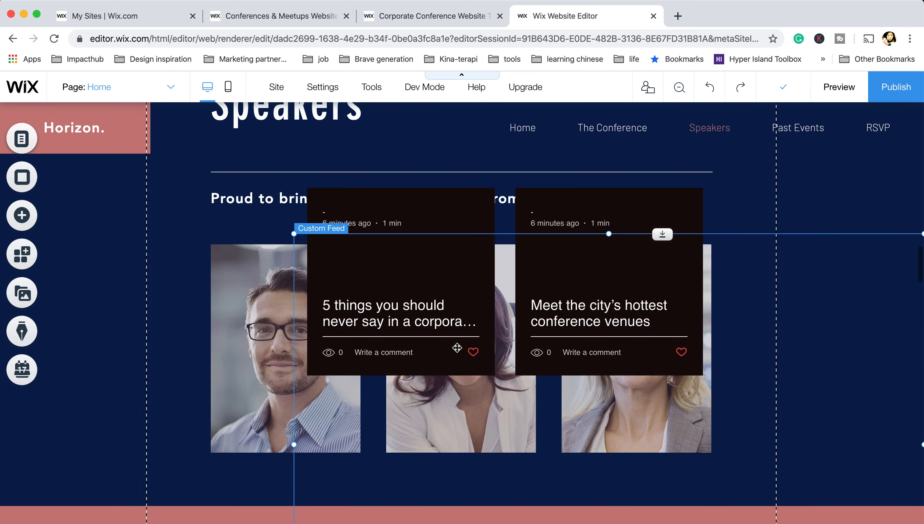
scroll(579, 226, down, 5)
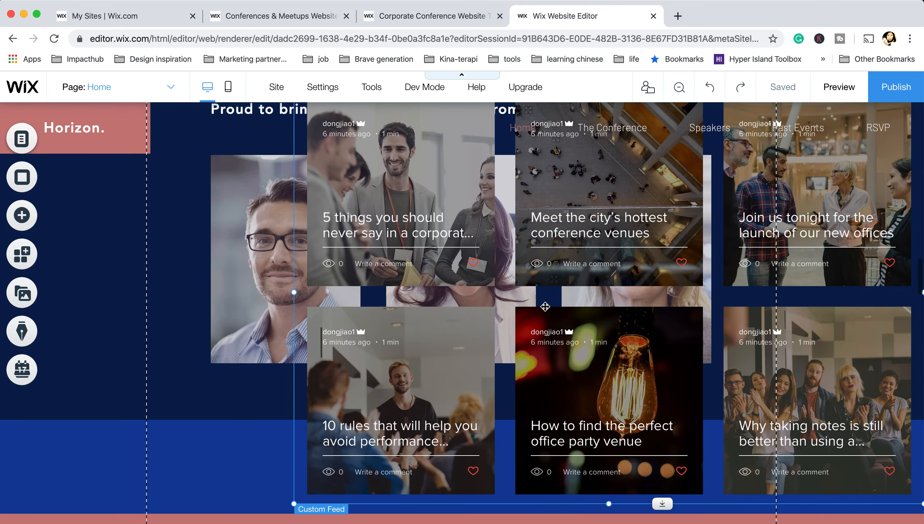
drag(579, 226, 441, 395)
drag(519, 332, 518, 389)
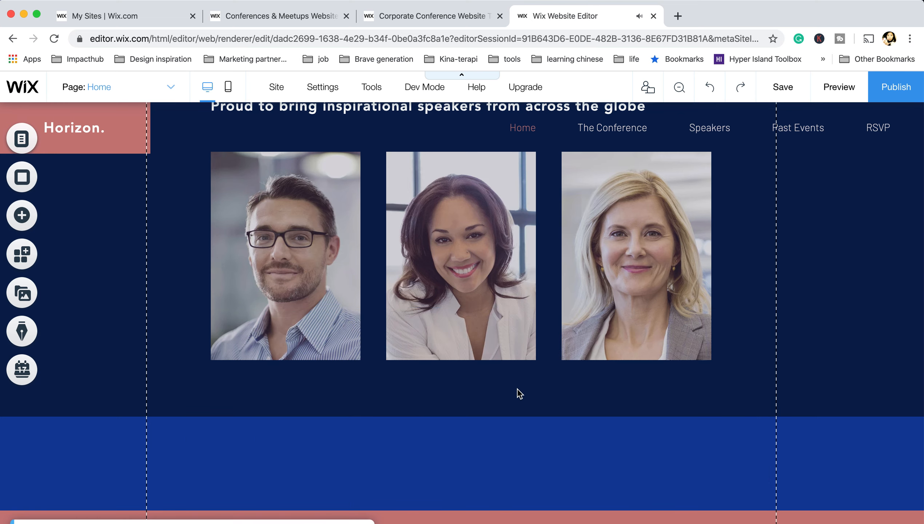
Show the hidden Blog page in the site menu and close the page manager
scroll(518, 389, up, 4)
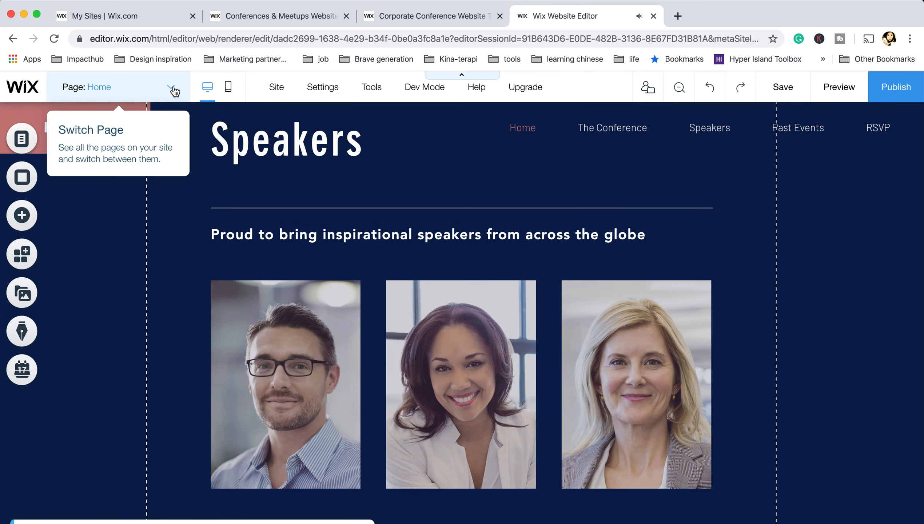
click(172, 87)
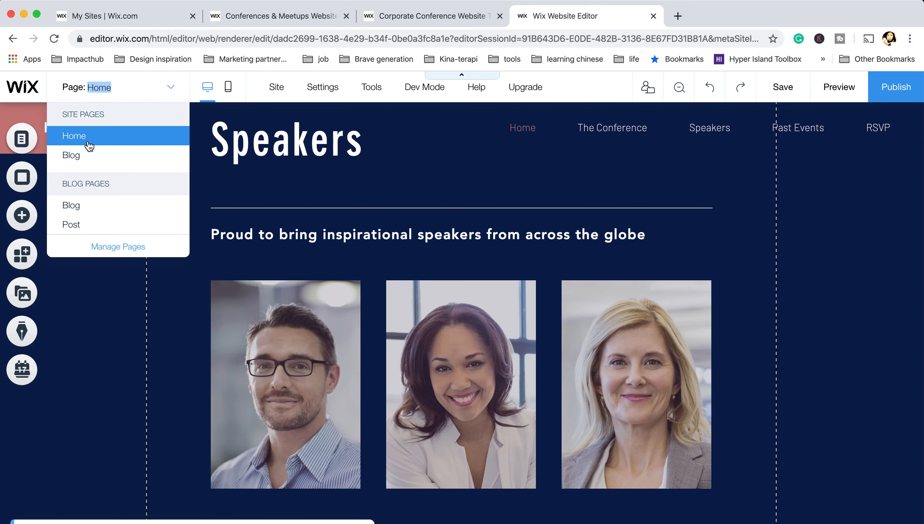
click(129, 248)
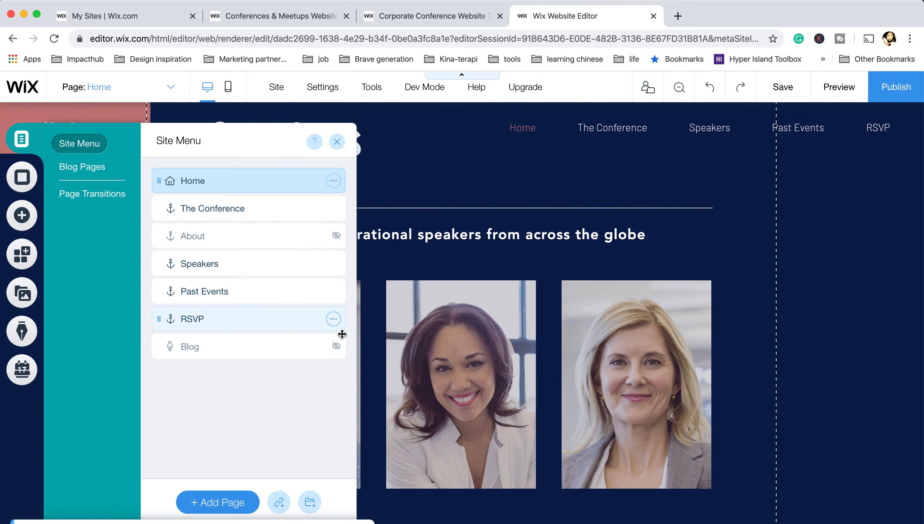
click(333, 347)
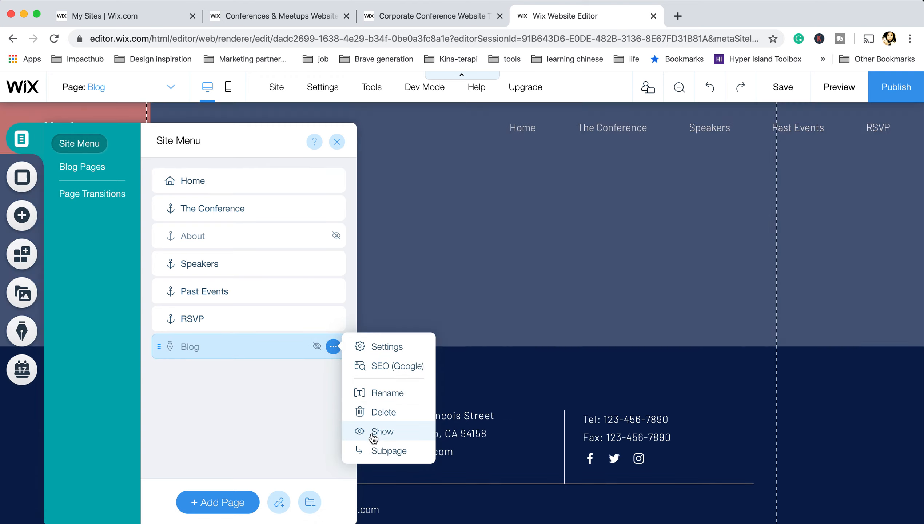
click(372, 433)
click(336, 141)
Replace the Blog page's "Past Events" heading with "BLOGS"
scroll(532, 290, down, 3)
scroll(538, 298, up, 3)
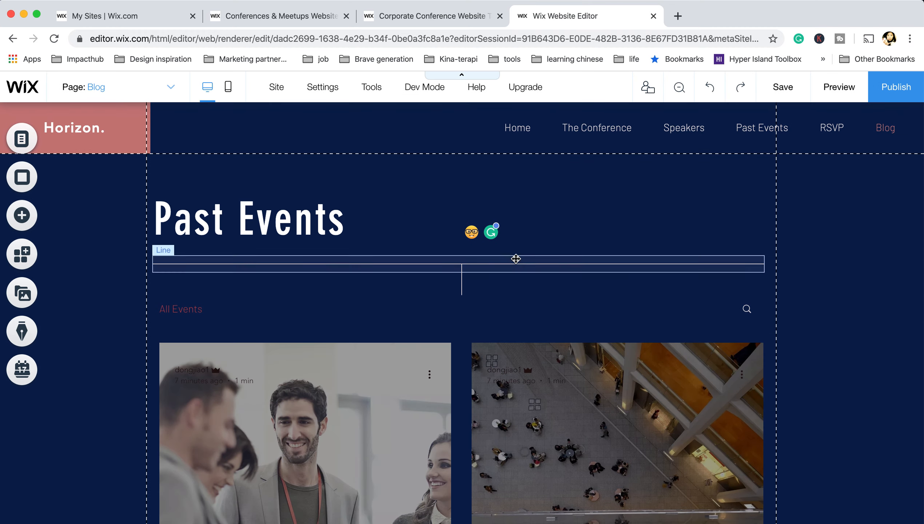
click(216, 221)
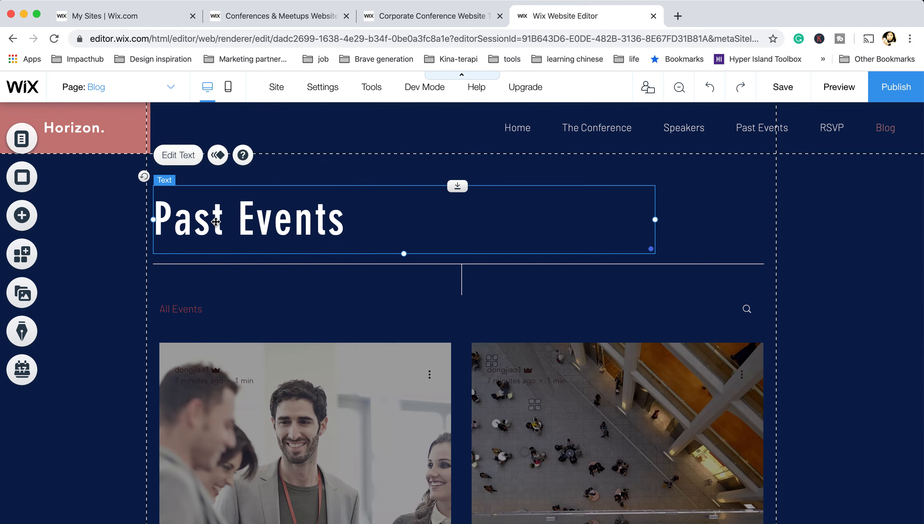
double_click(320, 222)
click(343, 220)
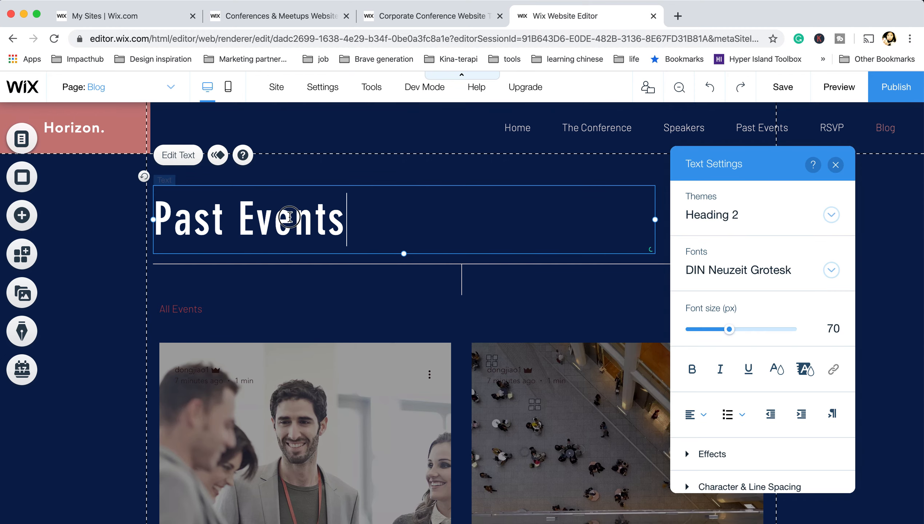
triple_click(306, 220)
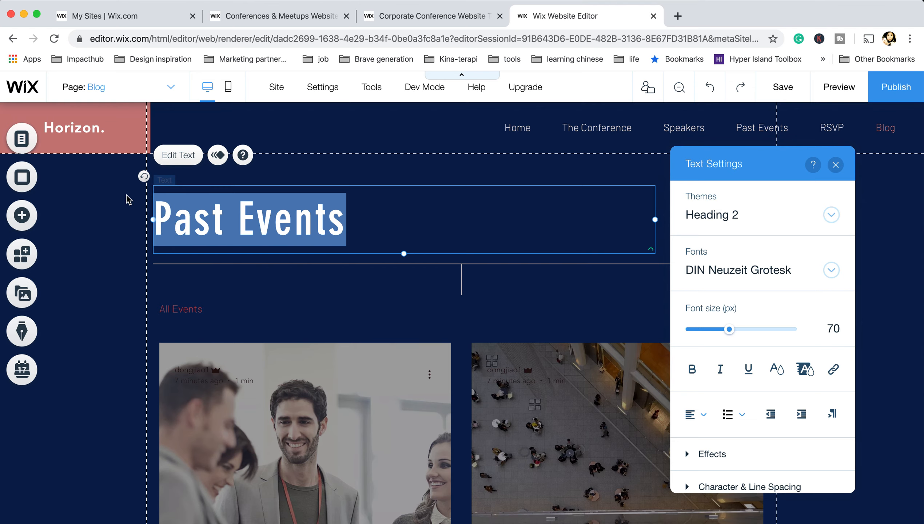
text(BLOGS)
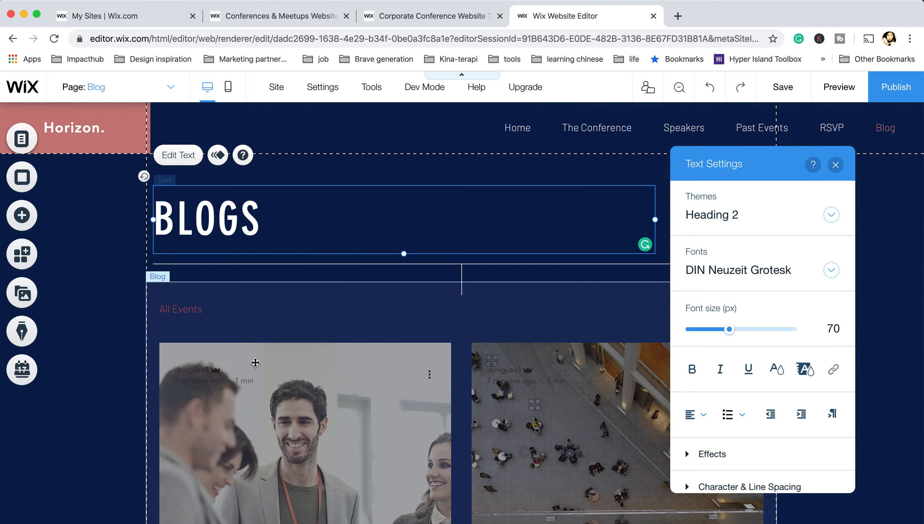
Select the blog feed, look over its posts, and examine its main, category and display settings
click(256, 362)
scroll(326, 389, down, 3)
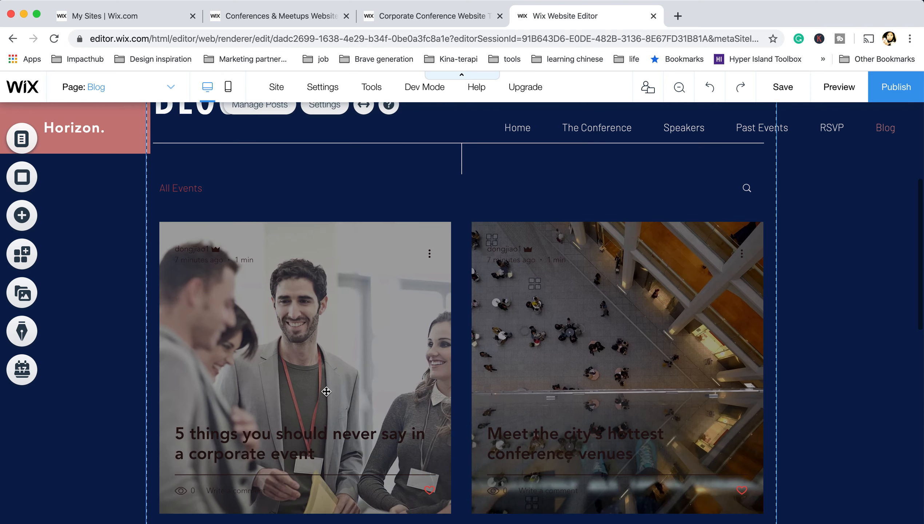
scroll(326, 391, down, 6)
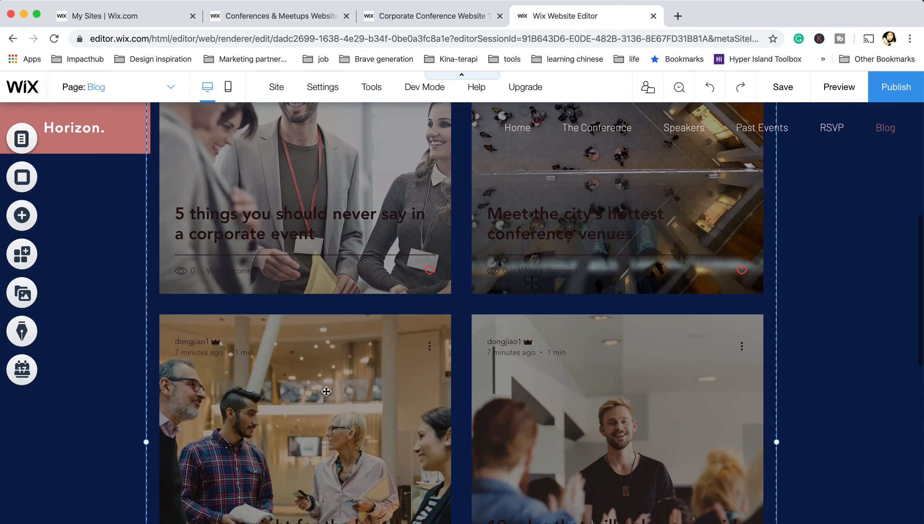
scroll(326, 391, up, 3)
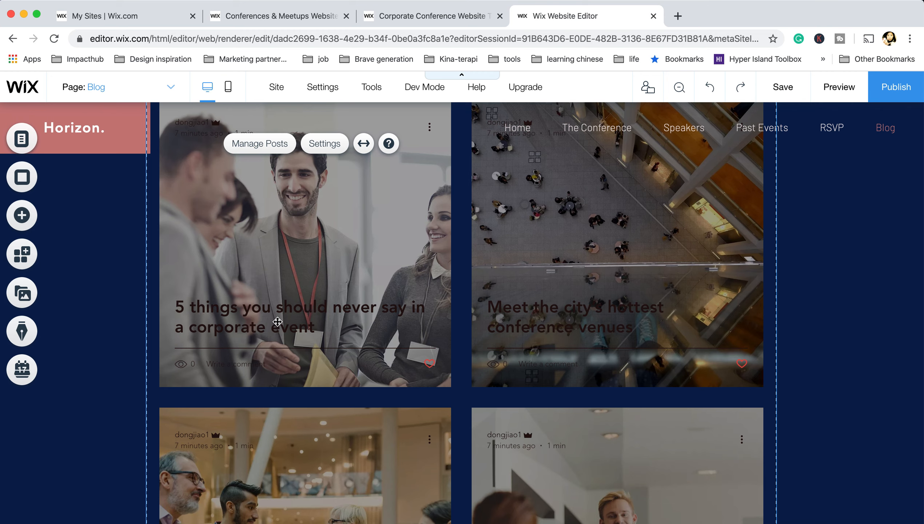
click(322, 151)
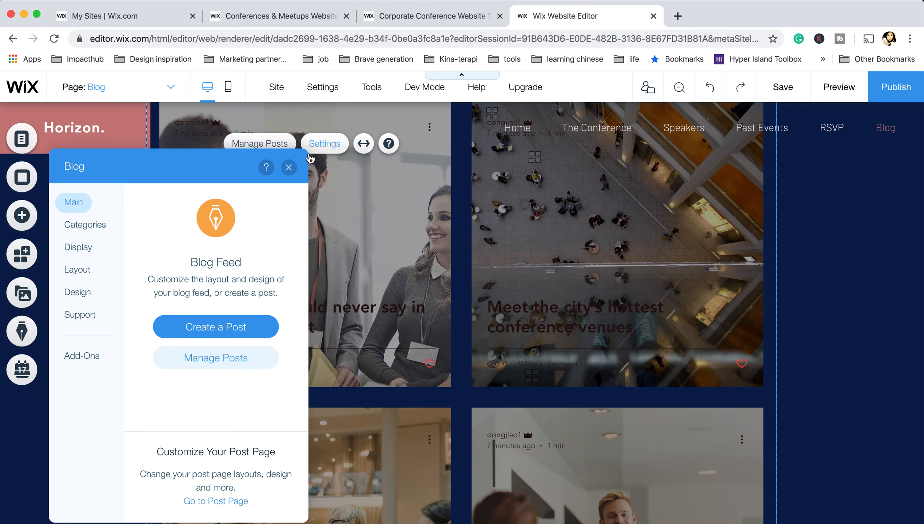
click(96, 225)
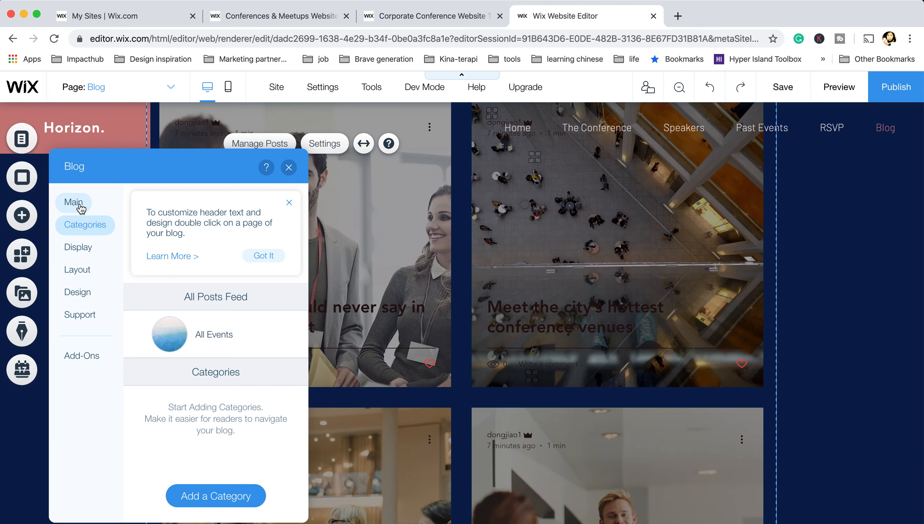
click(85, 253)
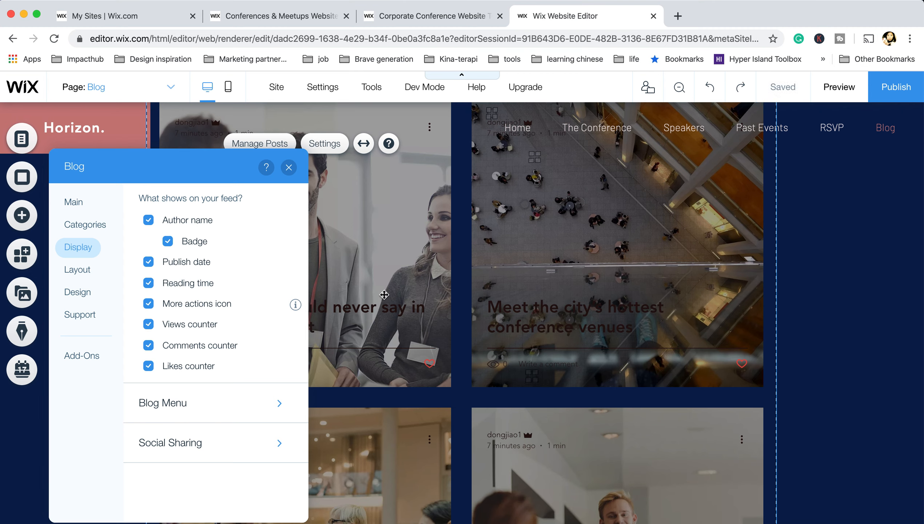
Try the Side by Side, Brick and Postcard layouts for the all-posts feed, and set it to One Column
click(78, 273)
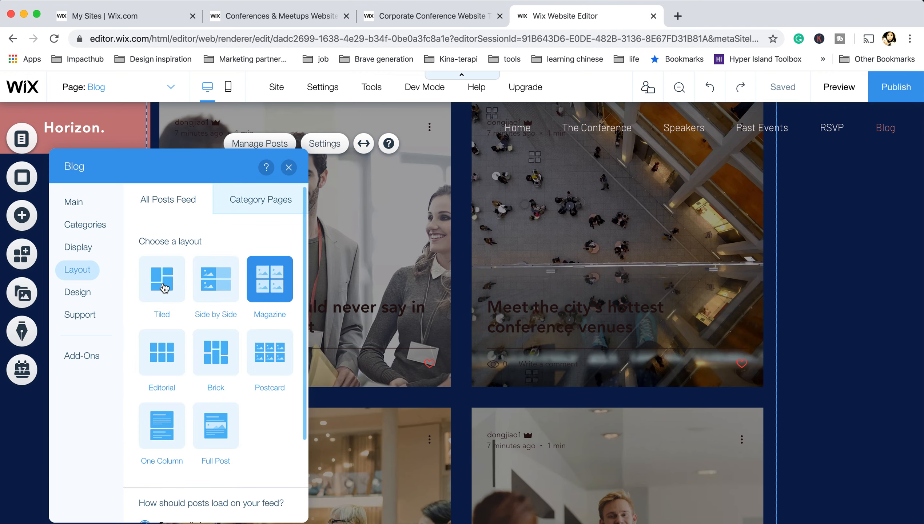
click(215, 293)
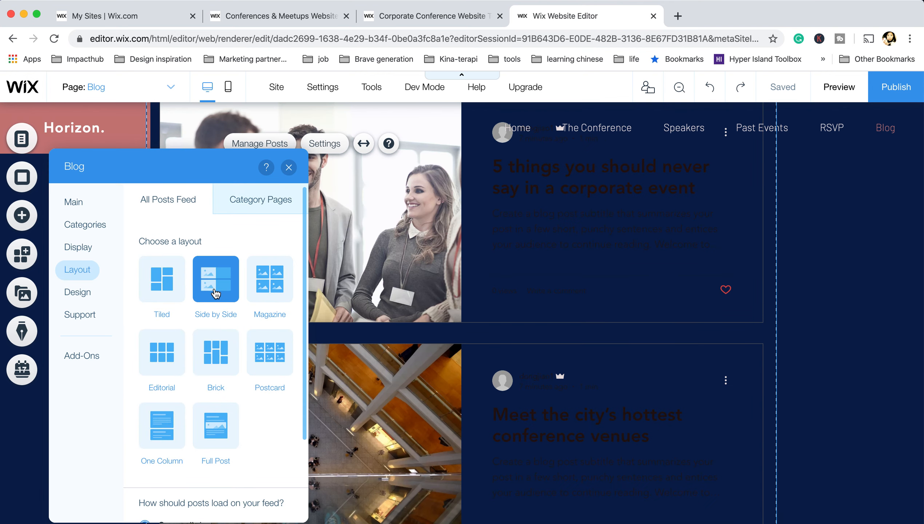
click(220, 358)
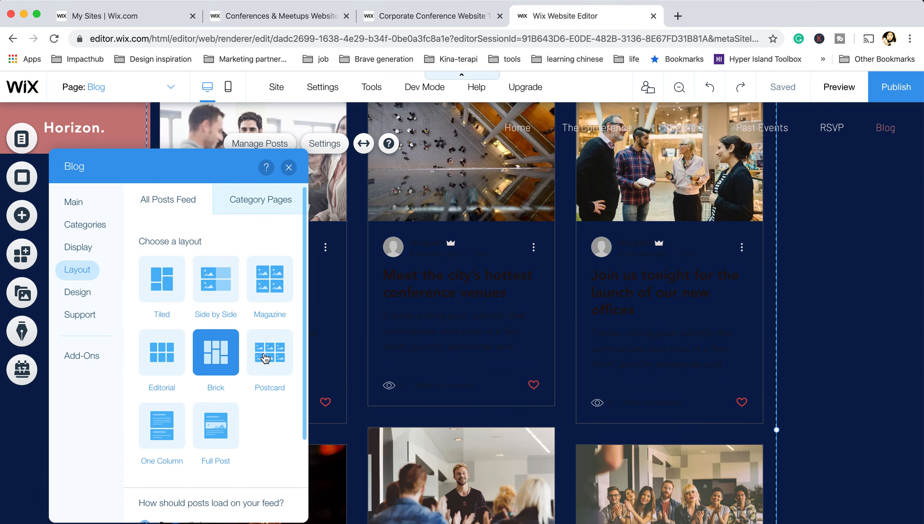
click(266, 357)
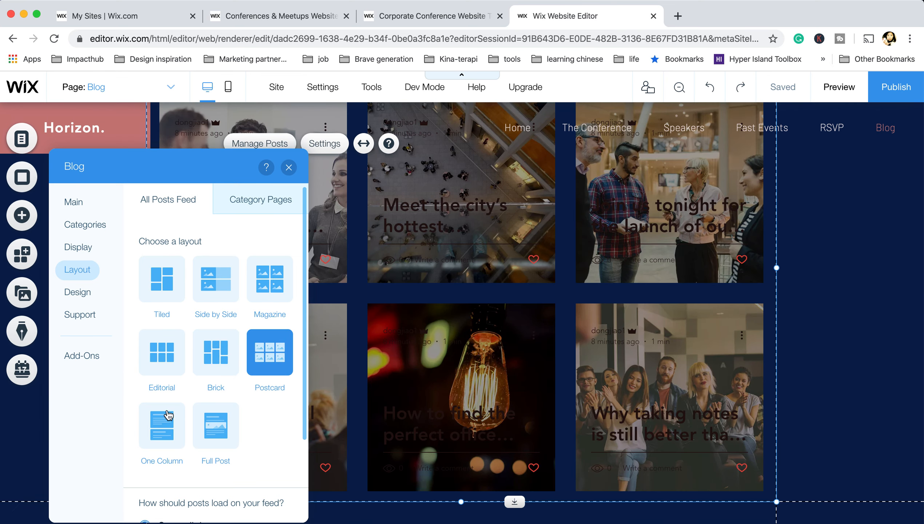
click(168, 415)
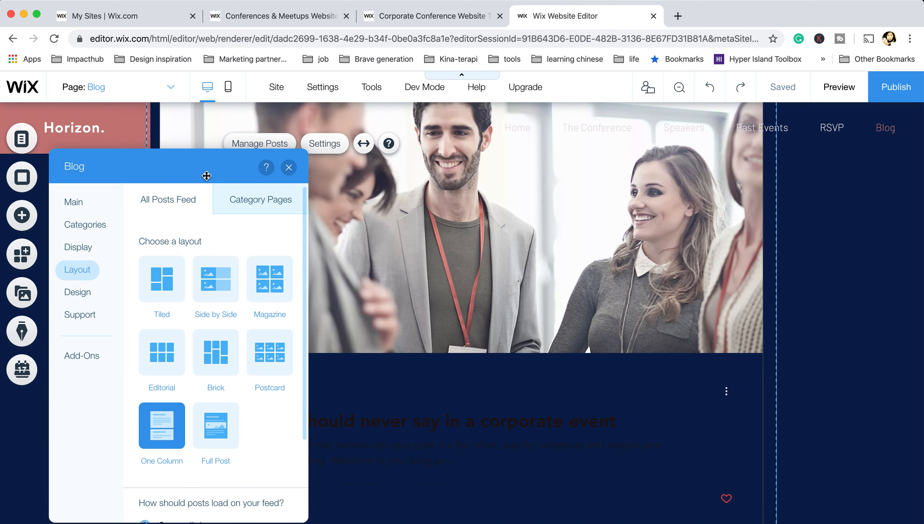
drag(200, 171, 849, 152)
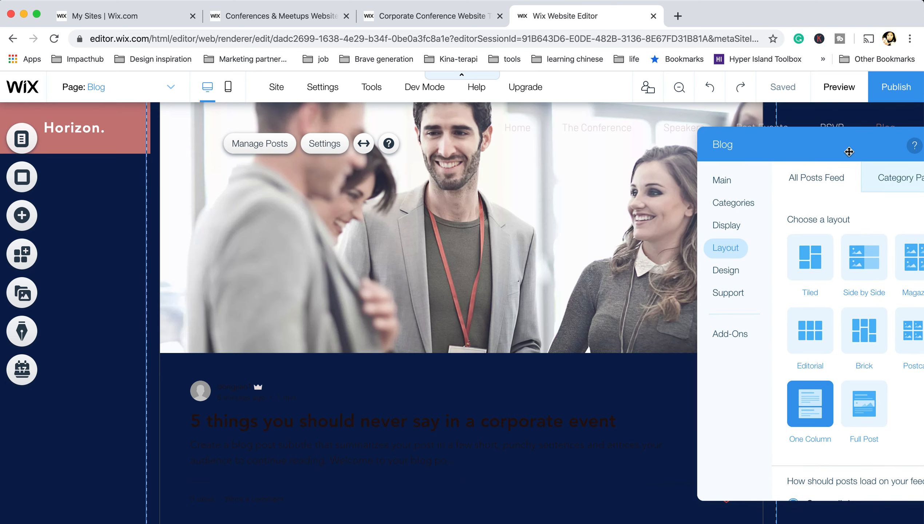
scroll(420, 298, up, 5)
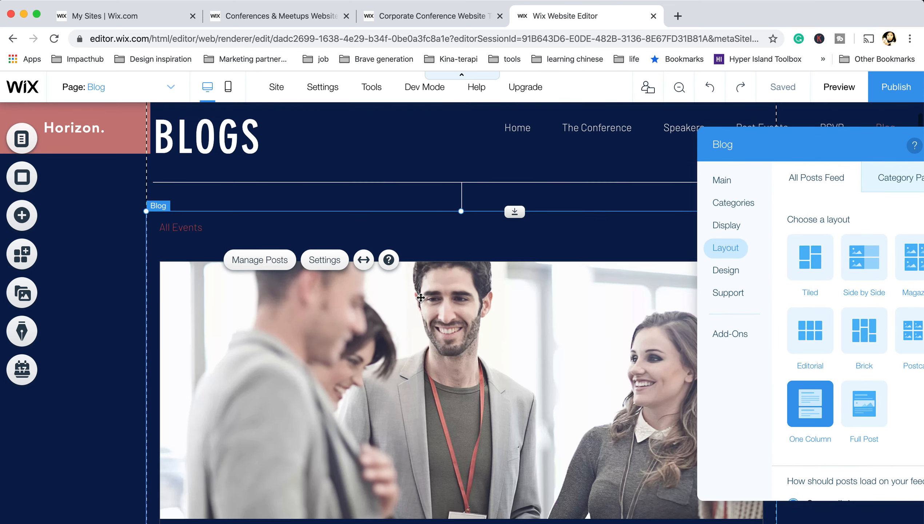
scroll(422, 299, down, 8)
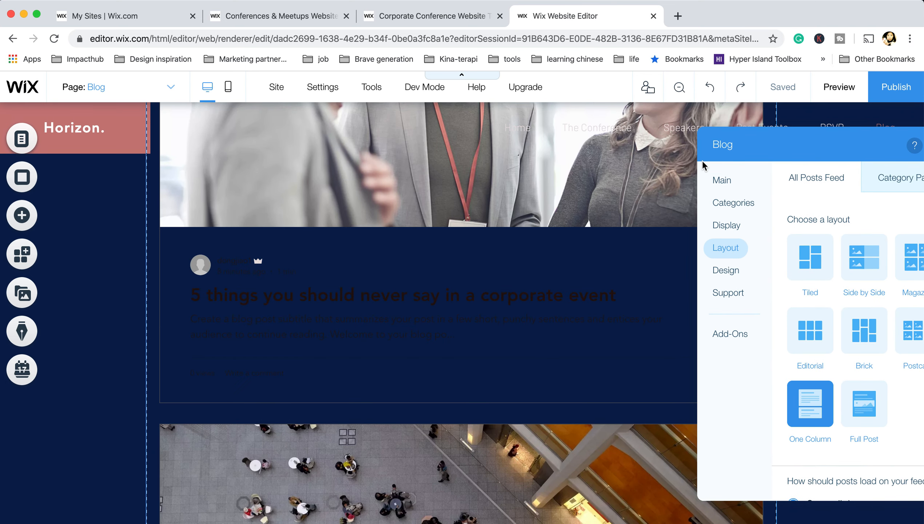
In the blog feed's post design, set the post title color to the pale pinkish-grey site color
drag(791, 139, 659, 103)
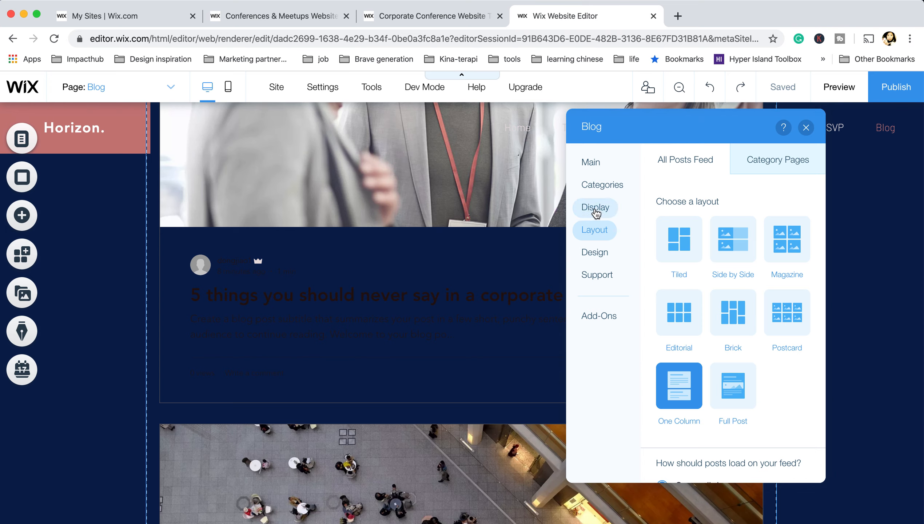
click(601, 258)
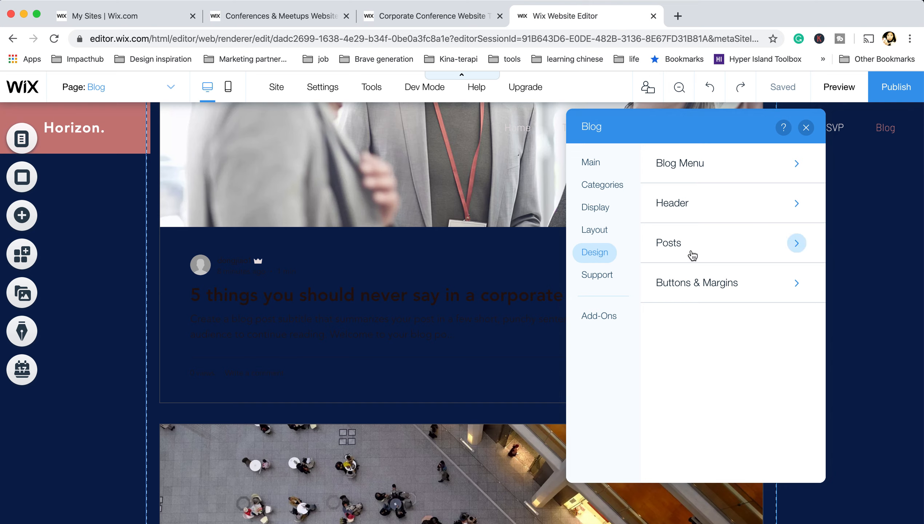
click(802, 247)
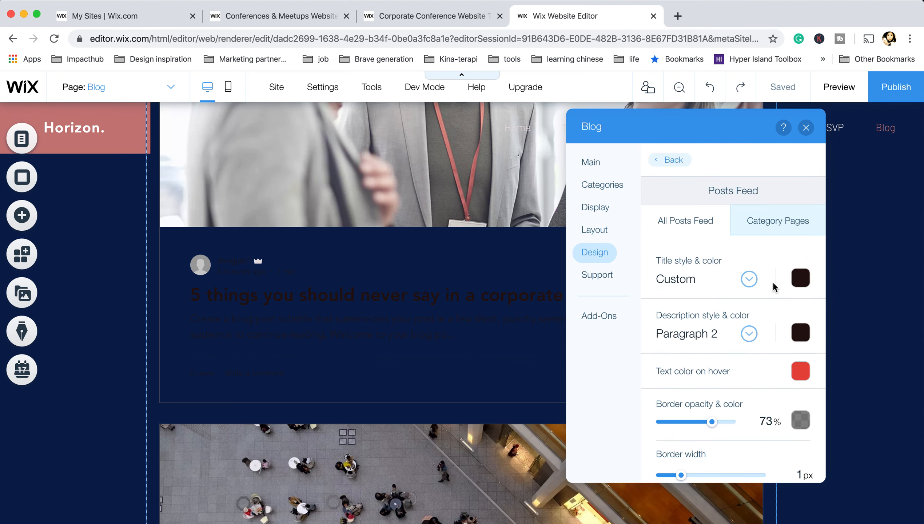
click(801, 278)
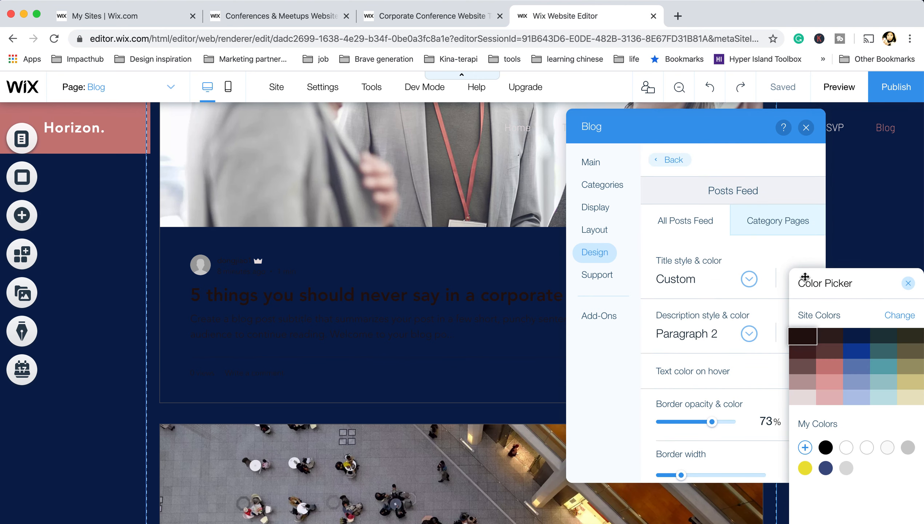
click(804, 403)
click(732, 250)
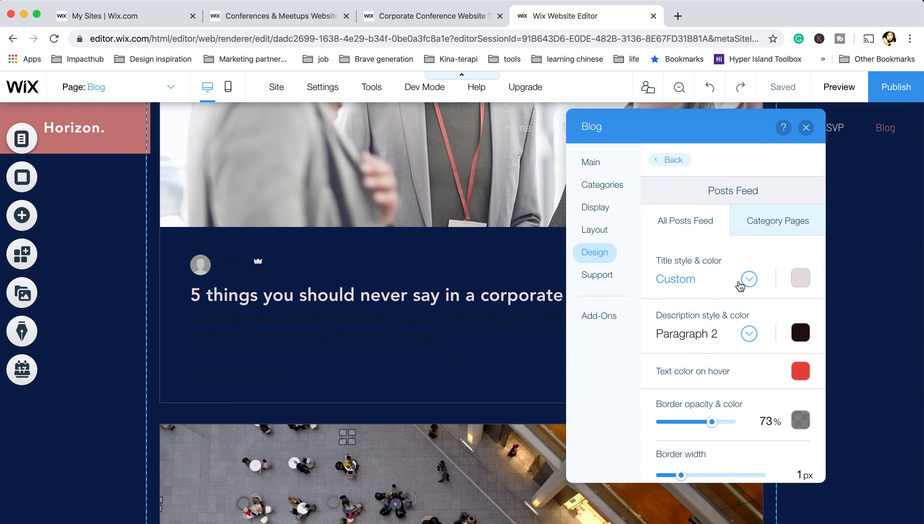
Set the post description color to the same pale pinkish-grey and check the feed on the page
scroll(732, 257, down, 2)
click(800, 269)
click(810, 386)
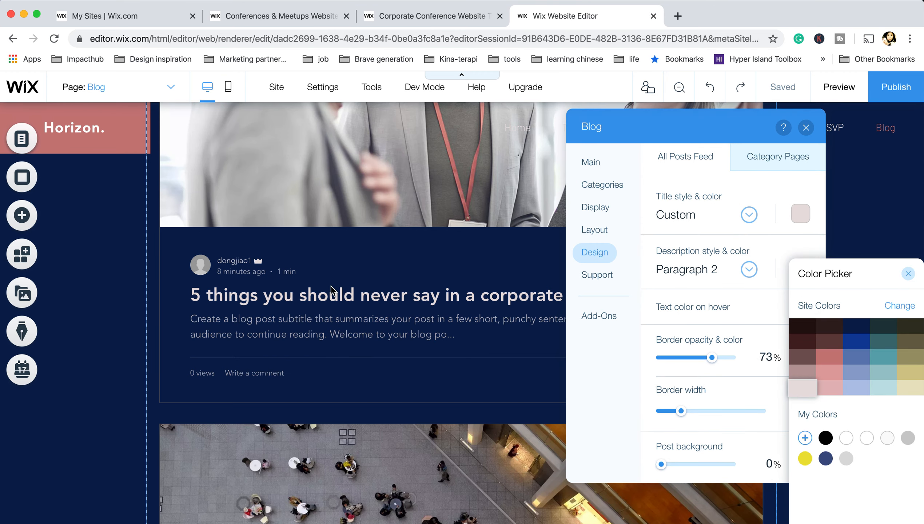
click(430, 216)
scroll(430, 215, up, 5)
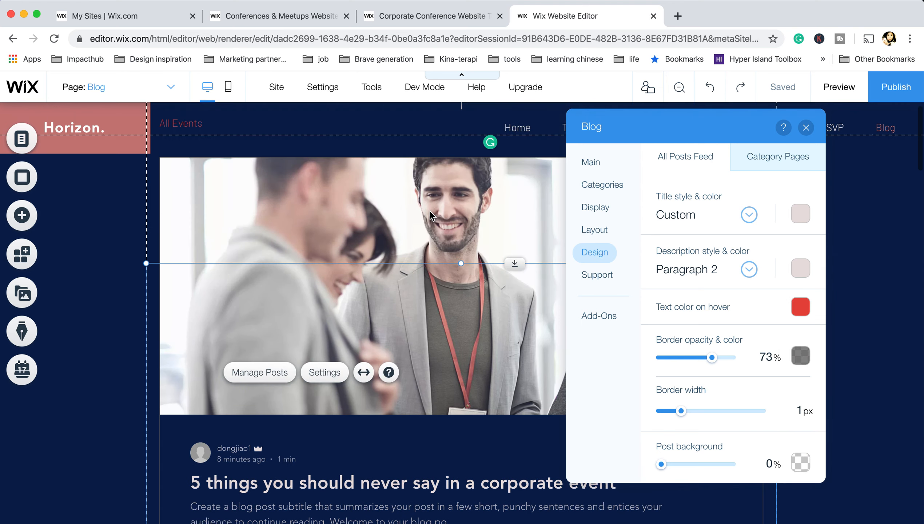
scroll(432, 216, up, 5)
scroll(431, 216, down, 8)
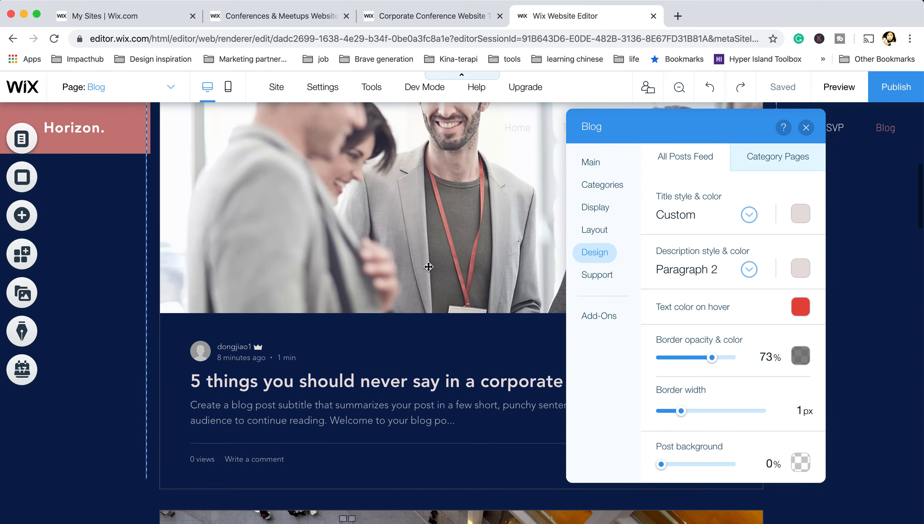
Look through the restyled blog feed, preview the Blog page to check the posts, and return to editing
scroll(428, 267, down, 10)
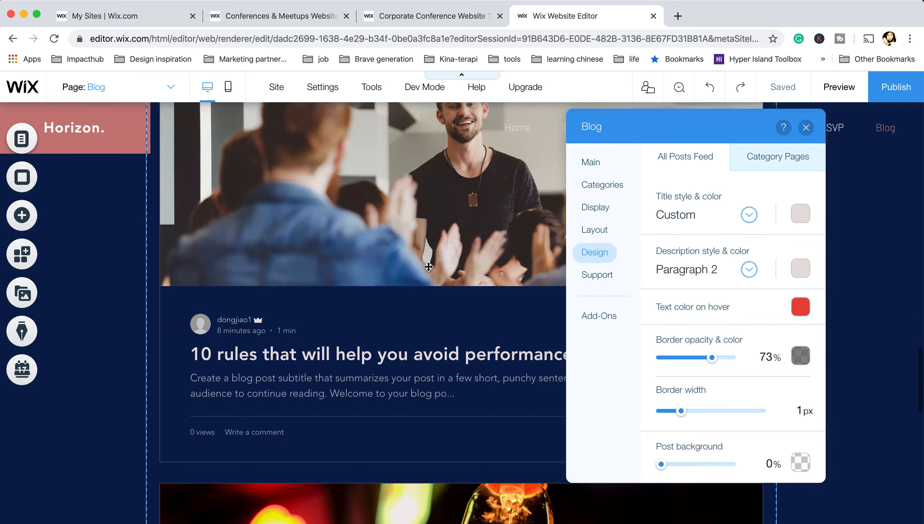
scroll(429, 267, down, 2)
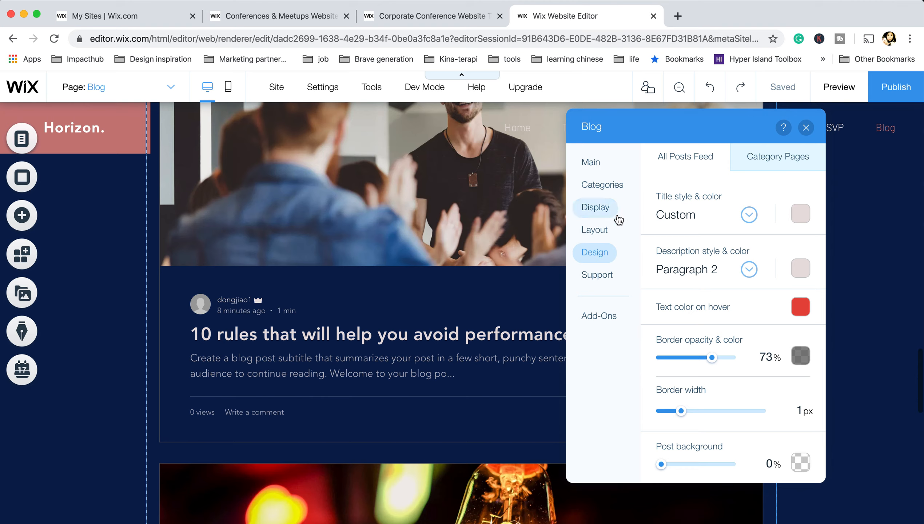
click(806, 127)
click(837, 87)
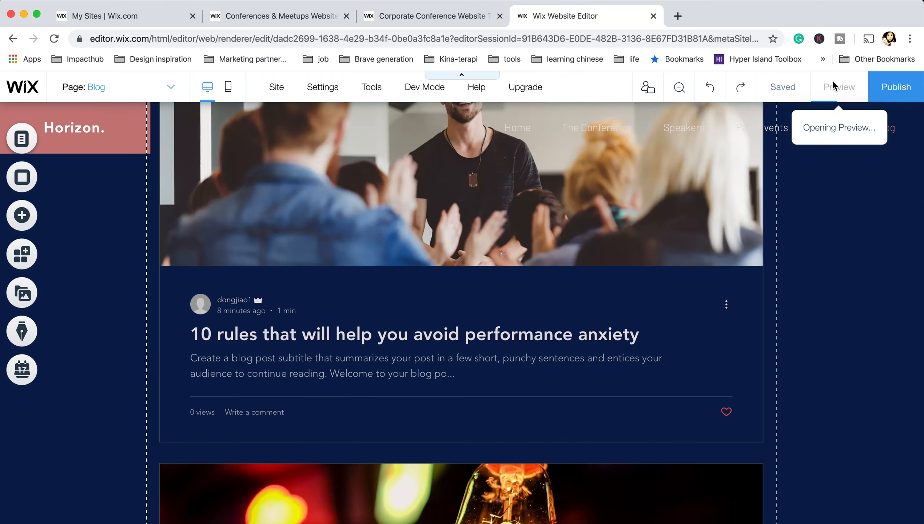
scroll(604, 298, down, 5)
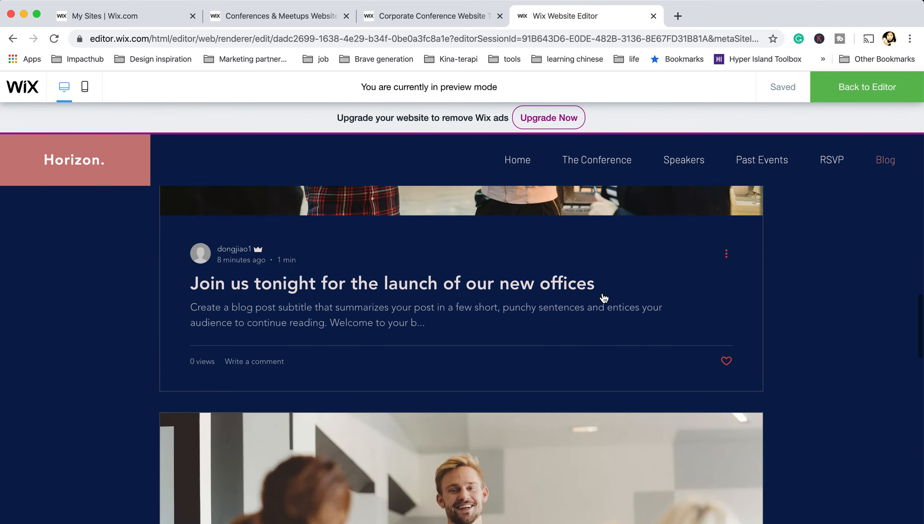
scroll(604, 298, up, 15)
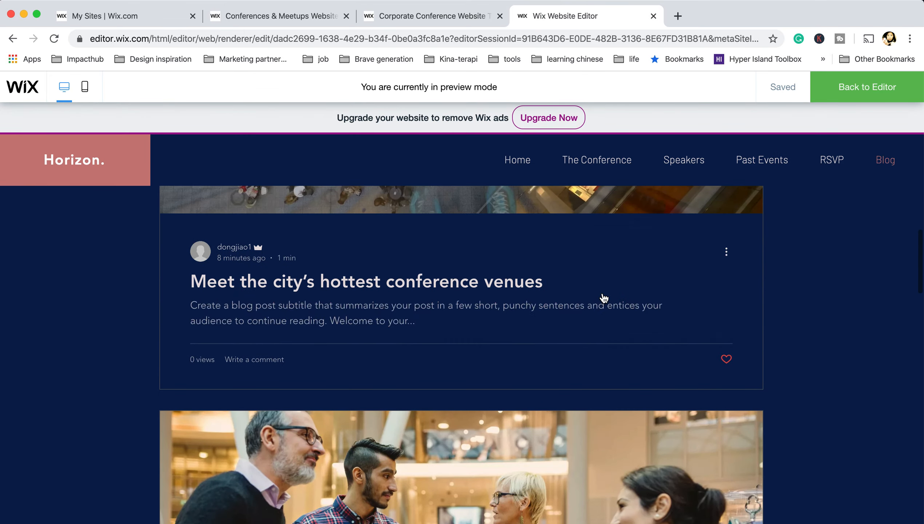
scroll(604, 298, down, 3)
scroll(604, 298, down, 4)
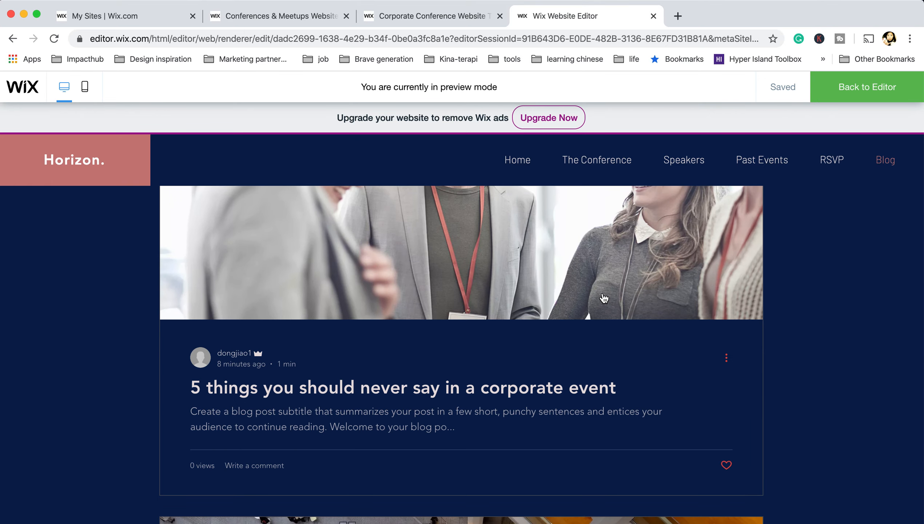
scroll(604, 299, up, 3)
click(850, 92)
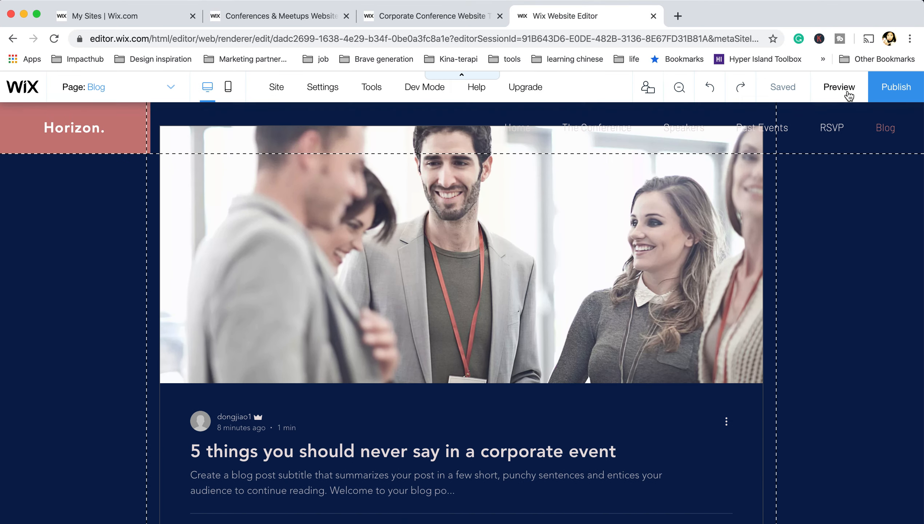
Open the blog's post management and set the author name for all posts to NEW WRITER
click(547, 274)
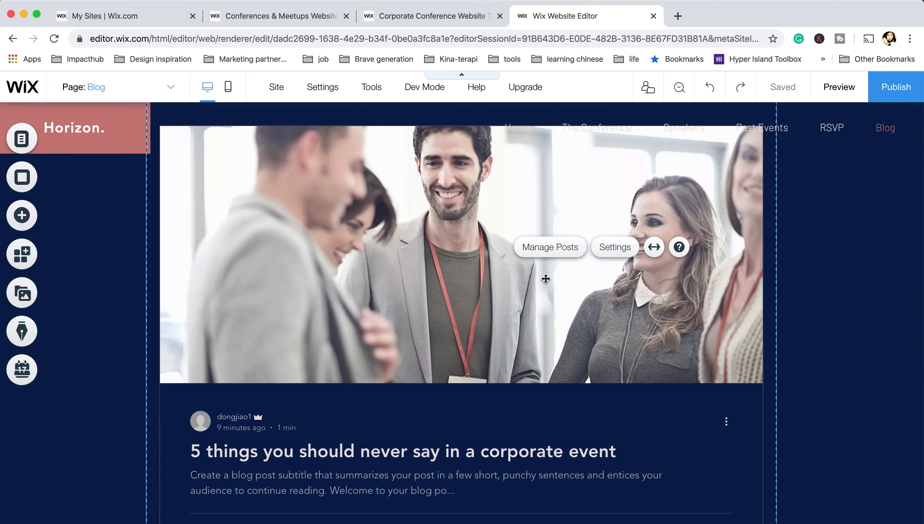
click(558, 247)
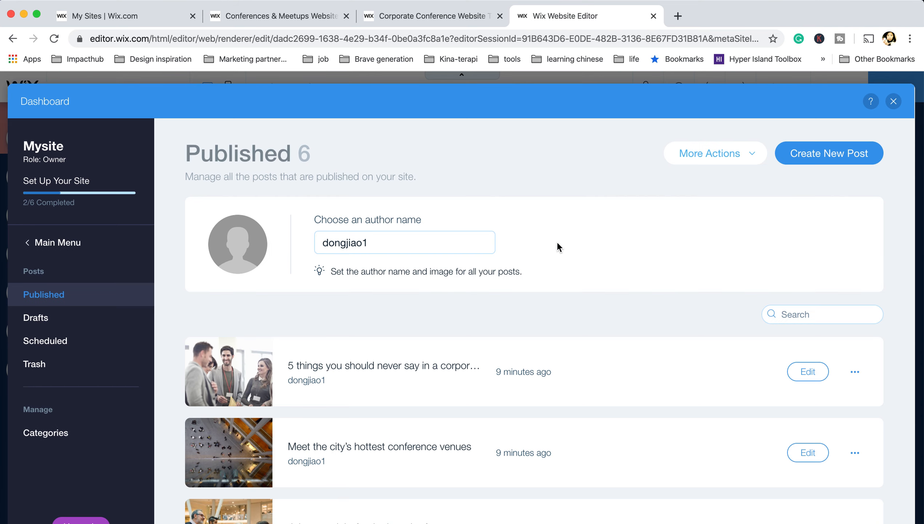
scroll(533, 301, down, 2)
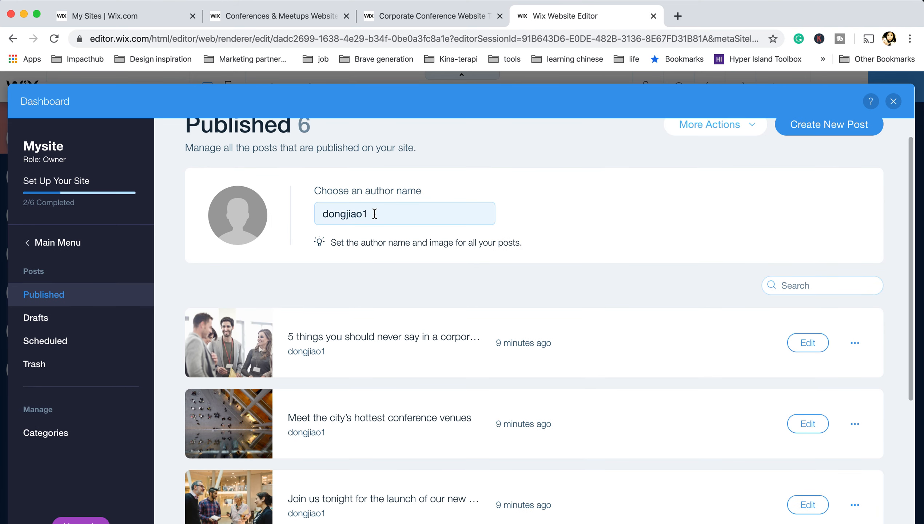
drag(375, 213, 288, 198)
key(BackSpace)
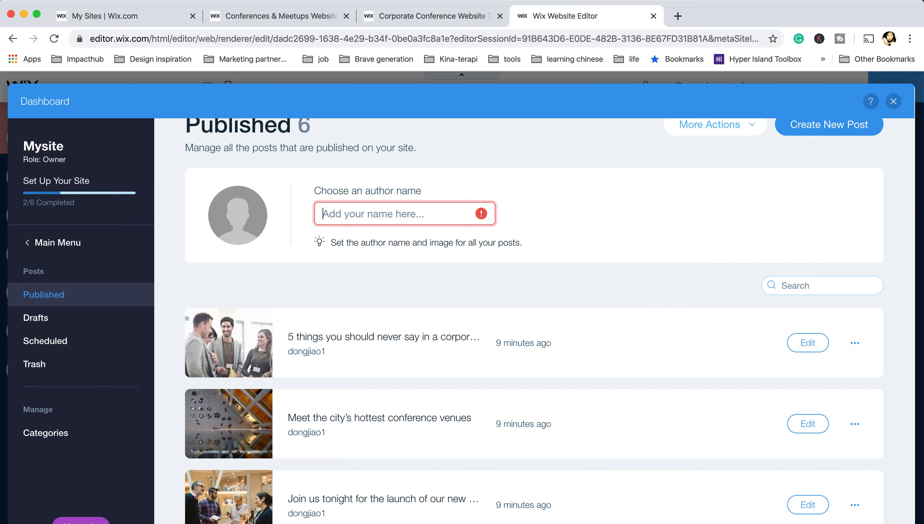
text(NEW)
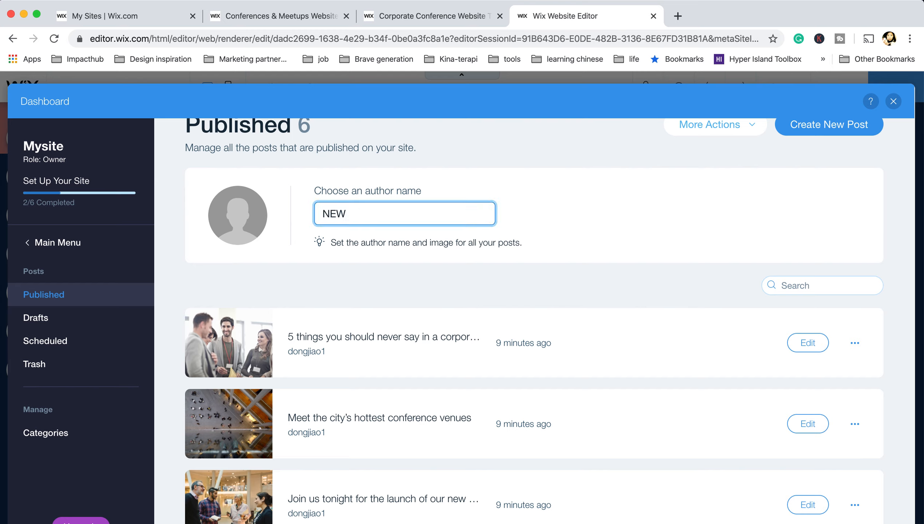
text( WRT)
click(635, 280)
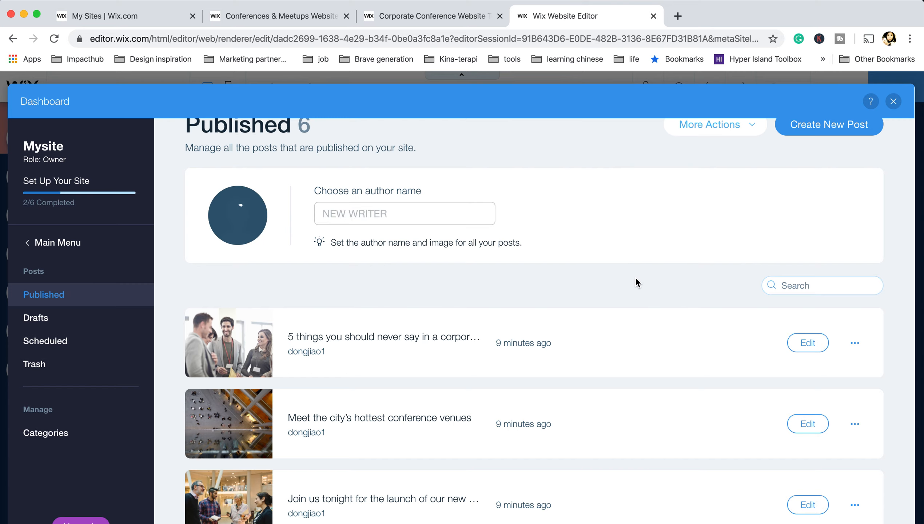
scroll(497, 392, down, 5)
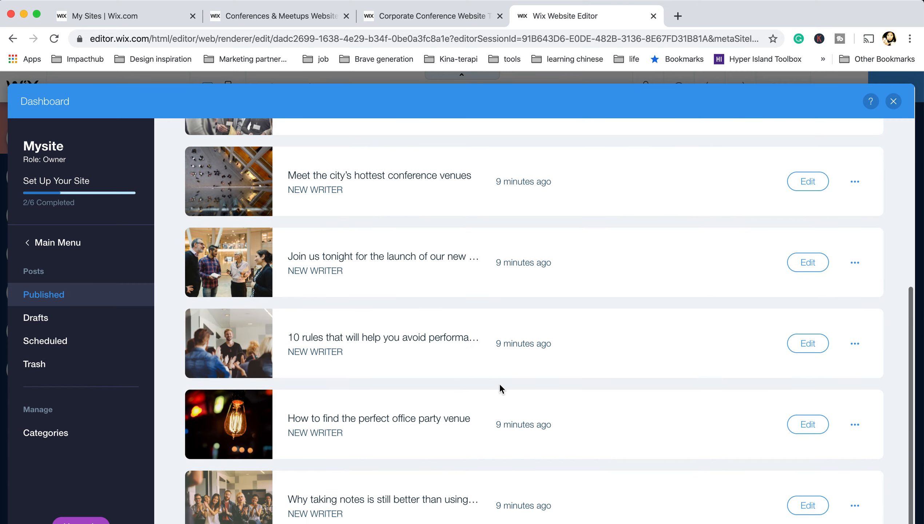
scroll(462, 358, up, 5)
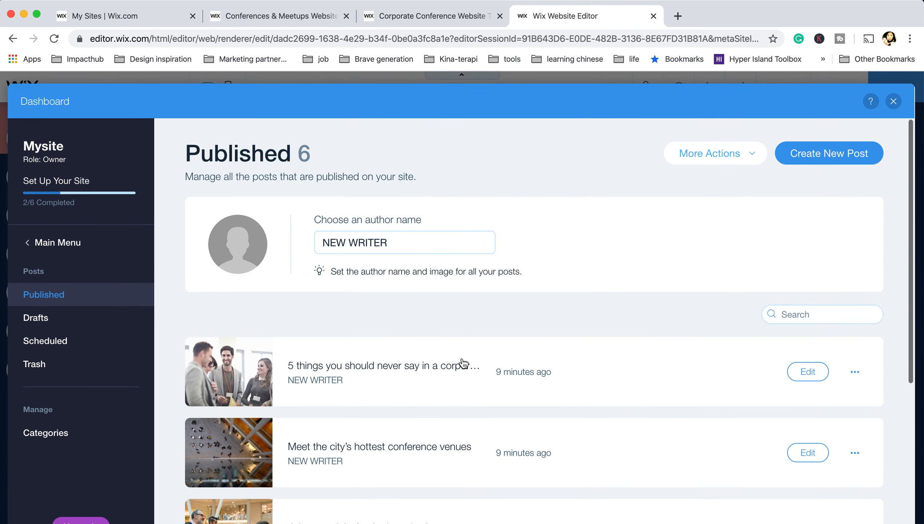
Open the post "5 things you should never say in a corporate event" for editing and look through its content
click(809, 372)
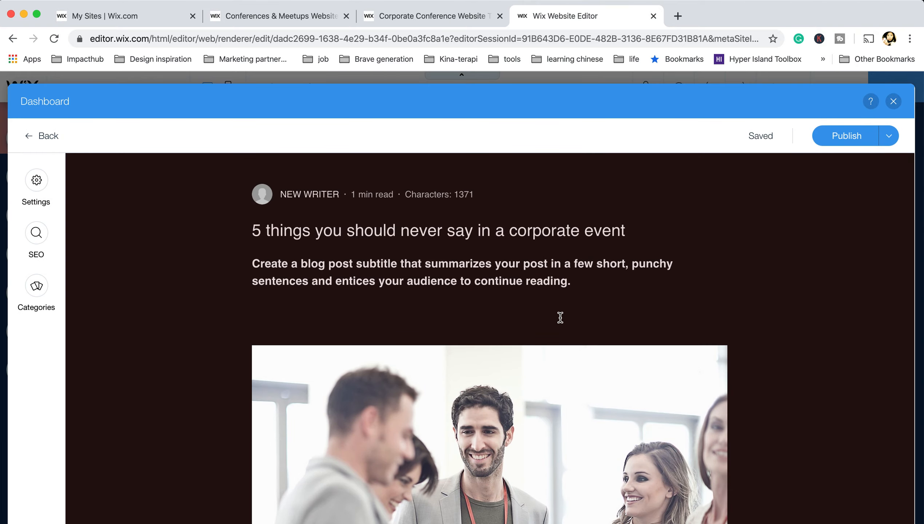
scroll(560, 317, down, 15)
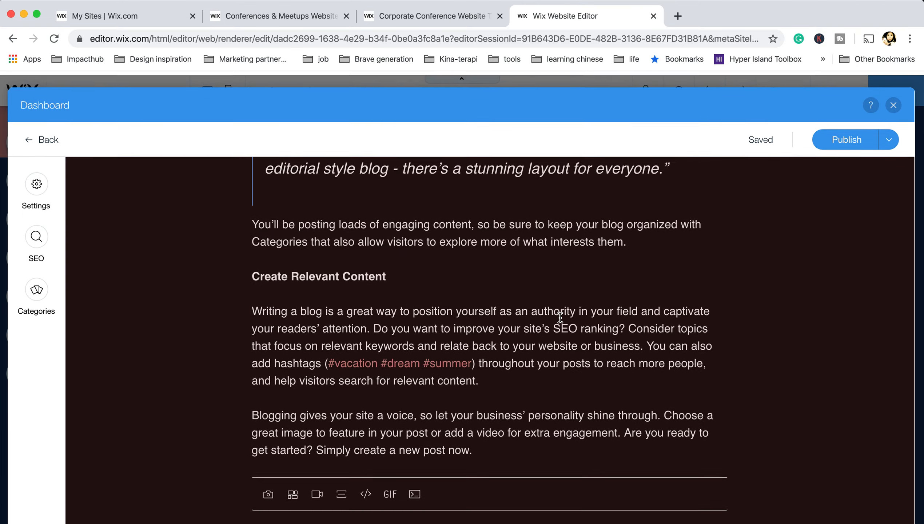
scroll(560, 317, up, 15)
Replace the post's main image with the "Greek Island" picture from the Wix media collection
click(509, 352)
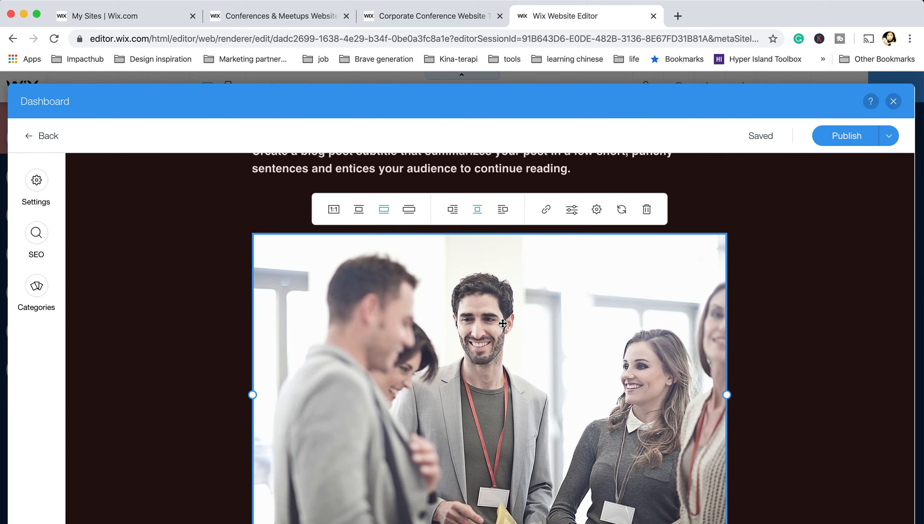
click(622, 210)
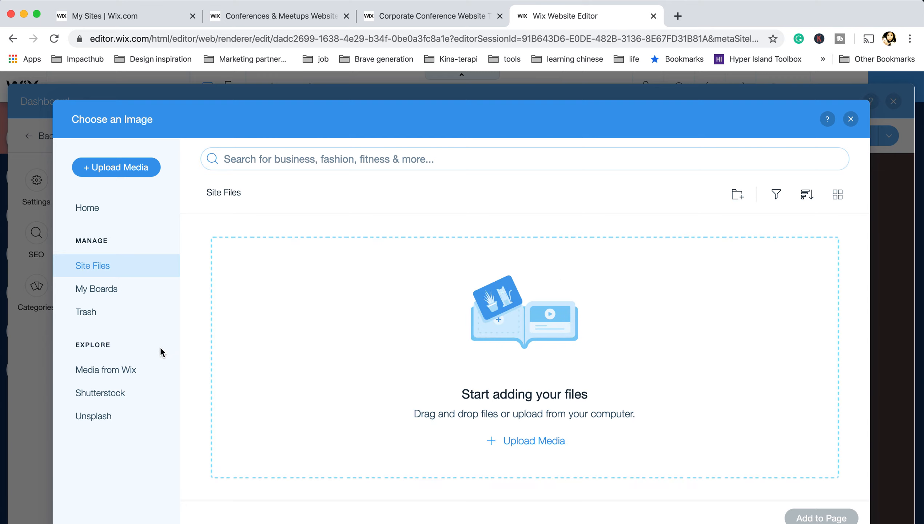
click(119, 375)
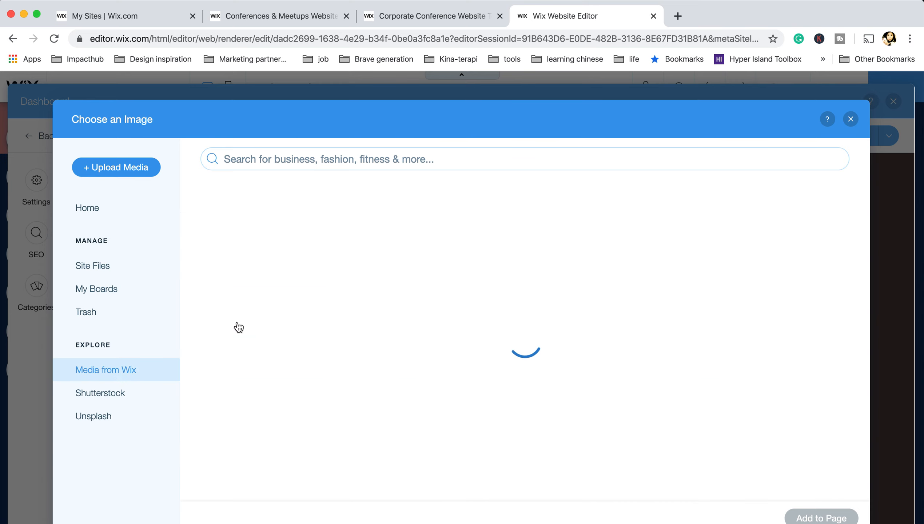
scroll(405, 403, down, 1)
scroll(405, 404, down, 5)
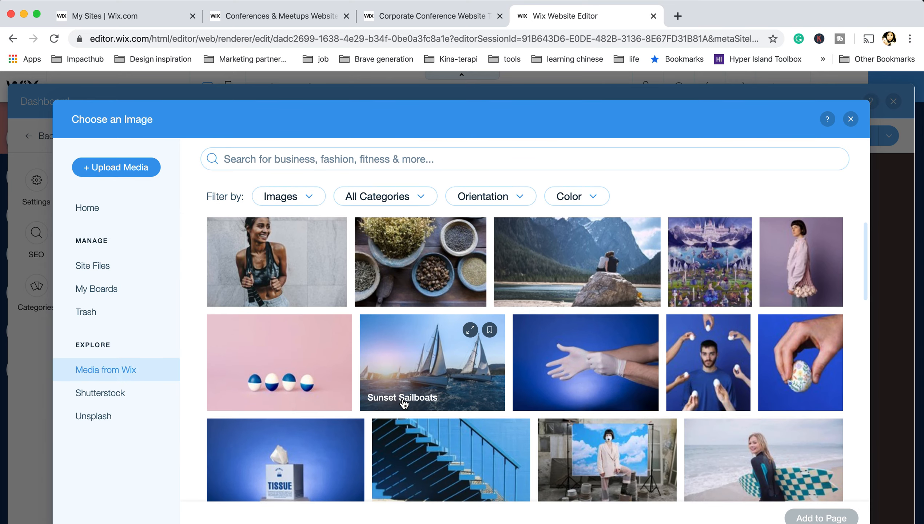
scroll(402, 411, down, 3)
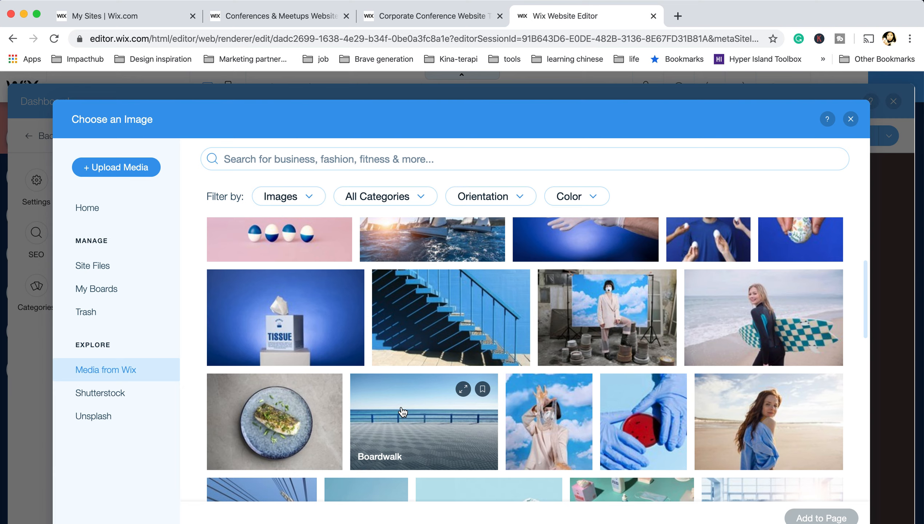
scroll(465, 436, down, 10)
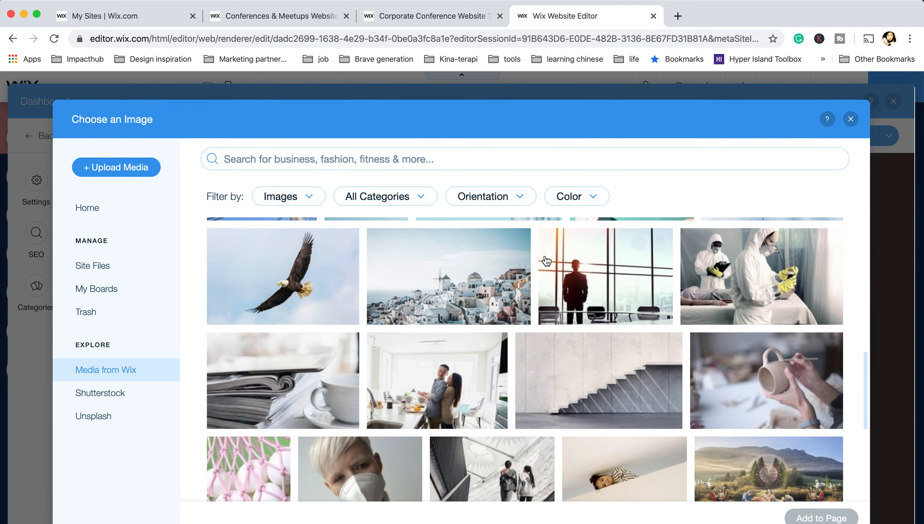
click(475, 290)
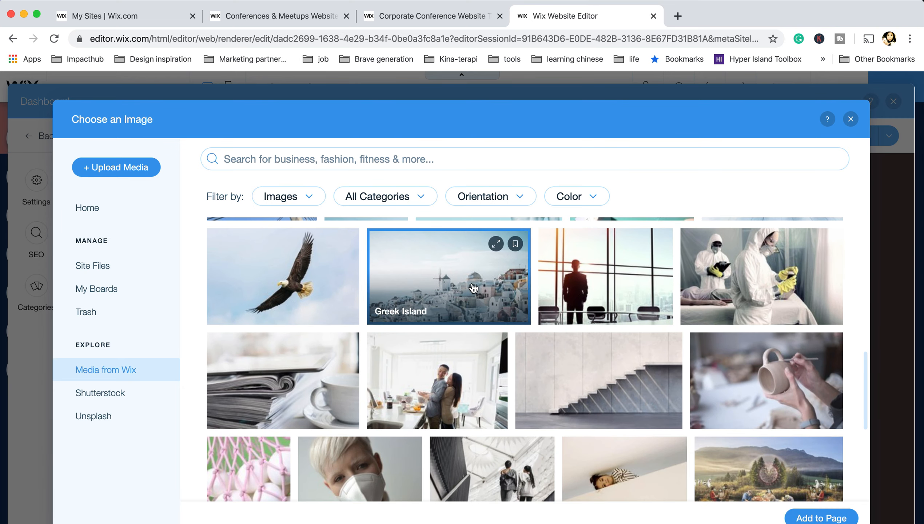
click(815, 519)
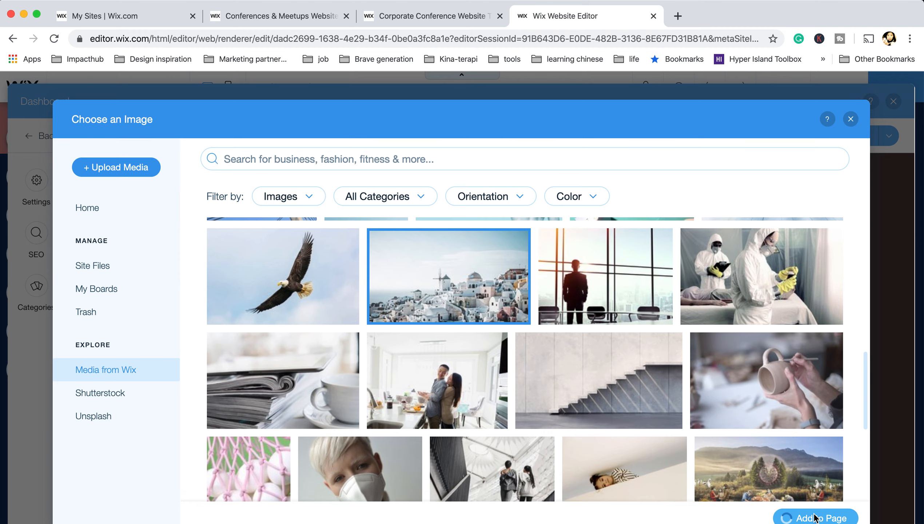
scroll(791, 409, up, 4)
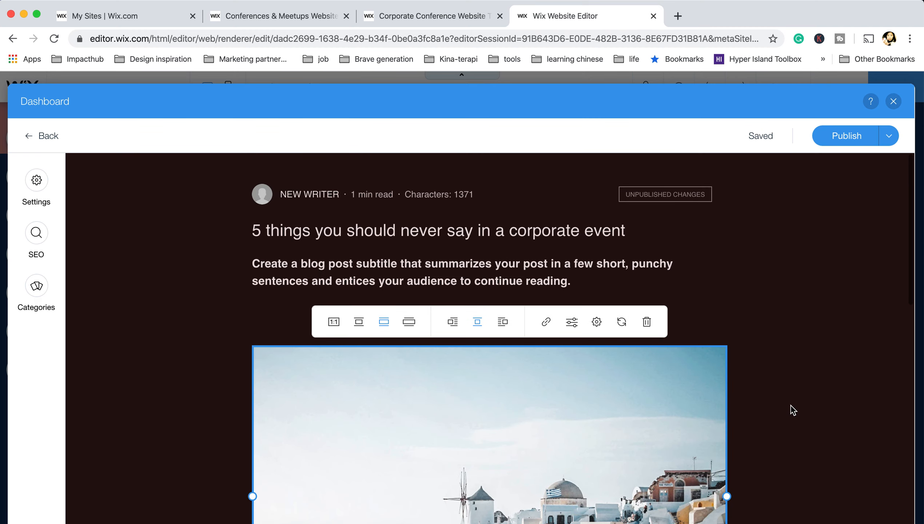
double_click(497, 279)
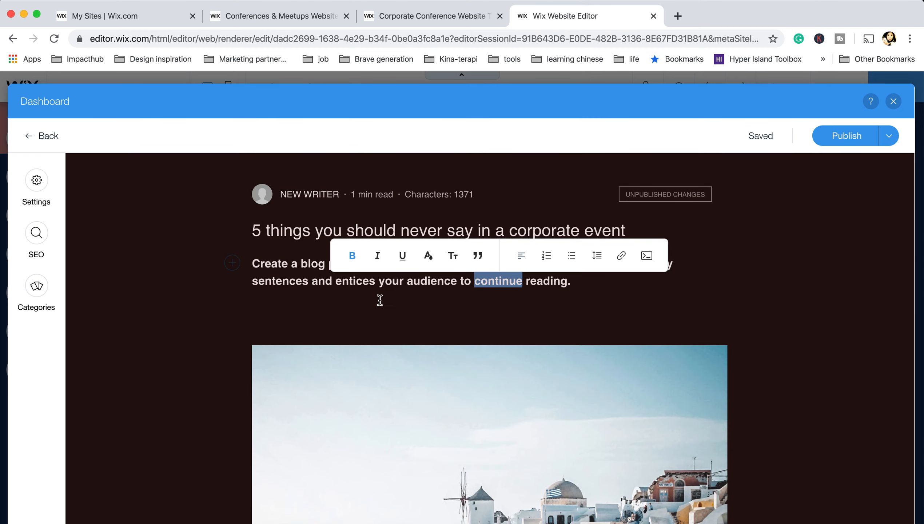
click(308, 280)
text(fafda)
key(BackSpace)
key(BackSpace)
key(BackSpace)
key(BackSpace)
Replace the post's bold introductory paragraph with the text "To start...."
drag(580, 283, 341, 244)
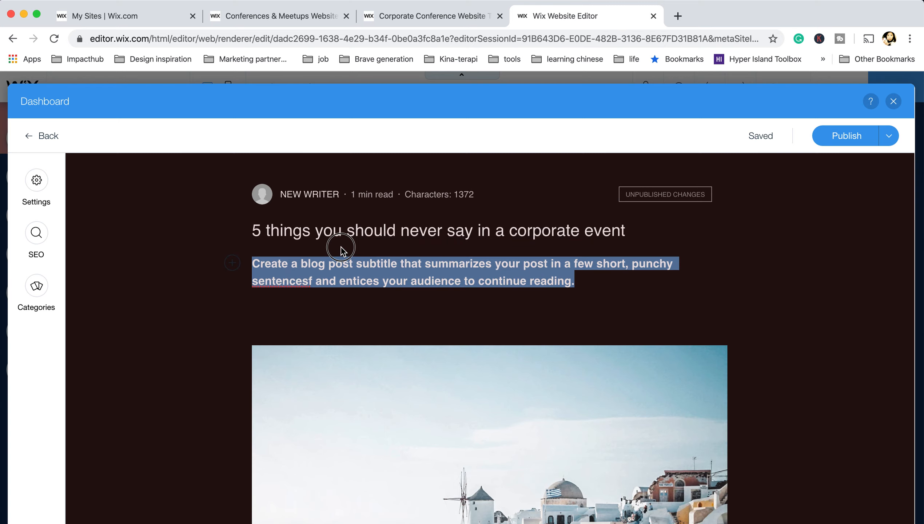
text(ere)
key(BackSpace)
key(BackSpace)
text(To start....)
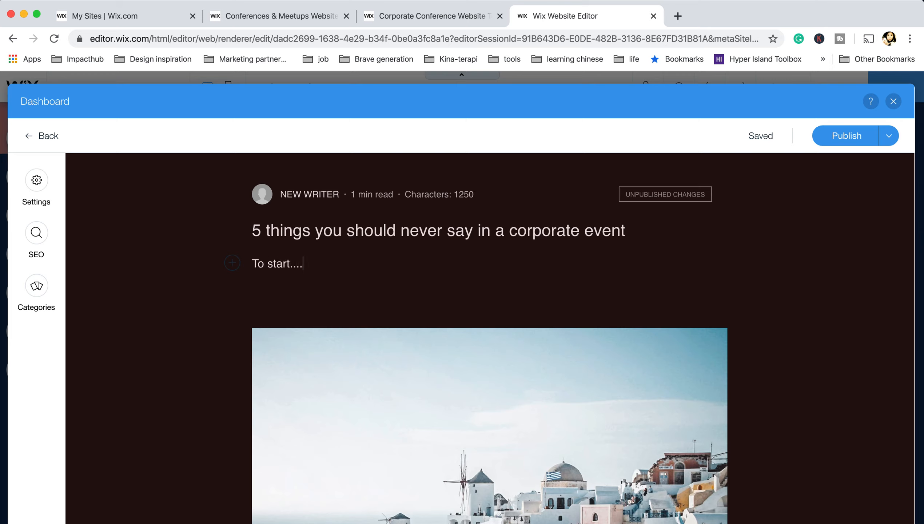
Change the post's title to "New title"
triple_click(438, 230)
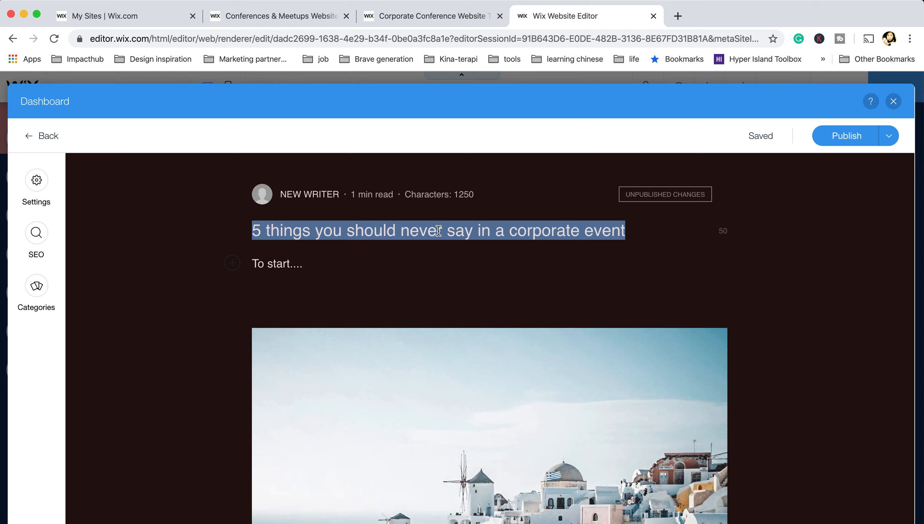
text(JN)
key(BackSpace)
key(BackSpace)
text(New title)
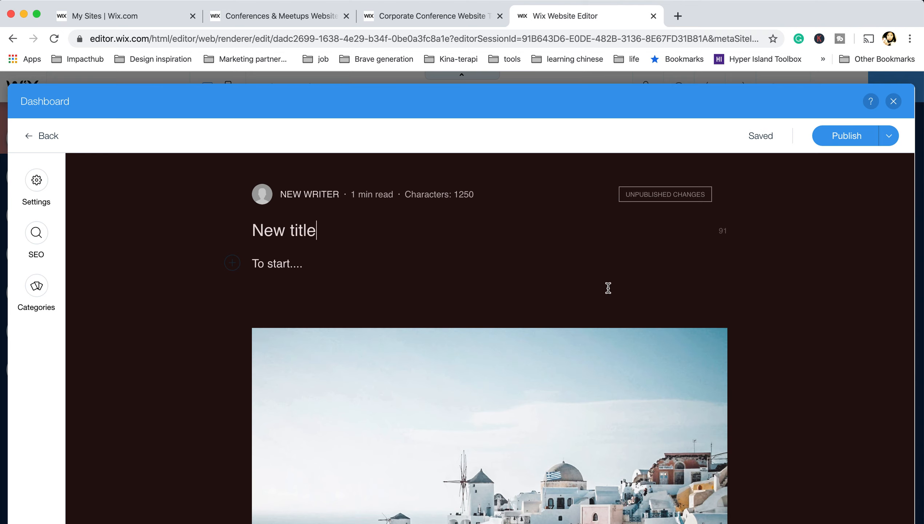
Check the rest of the post and its publishing options, and publish the edited post
click(606, 333)
scroll(606, 332, down, 12)
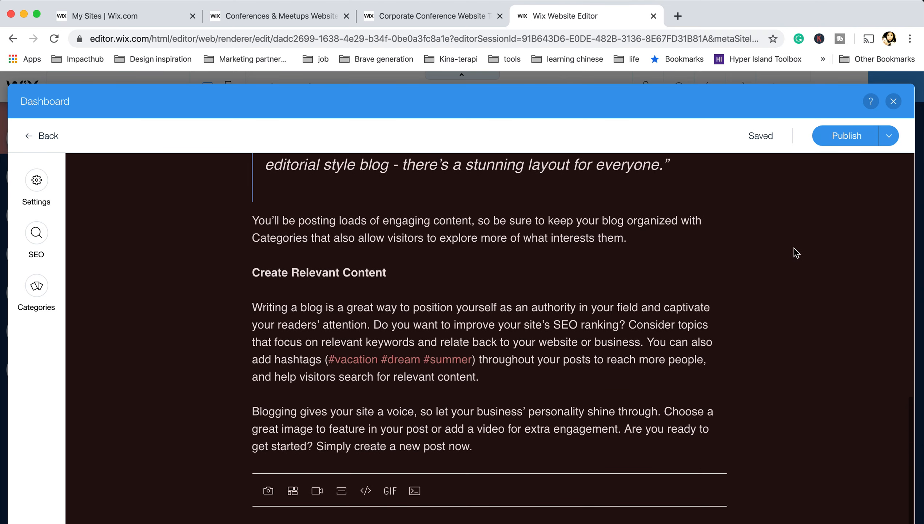
click(889, 135)
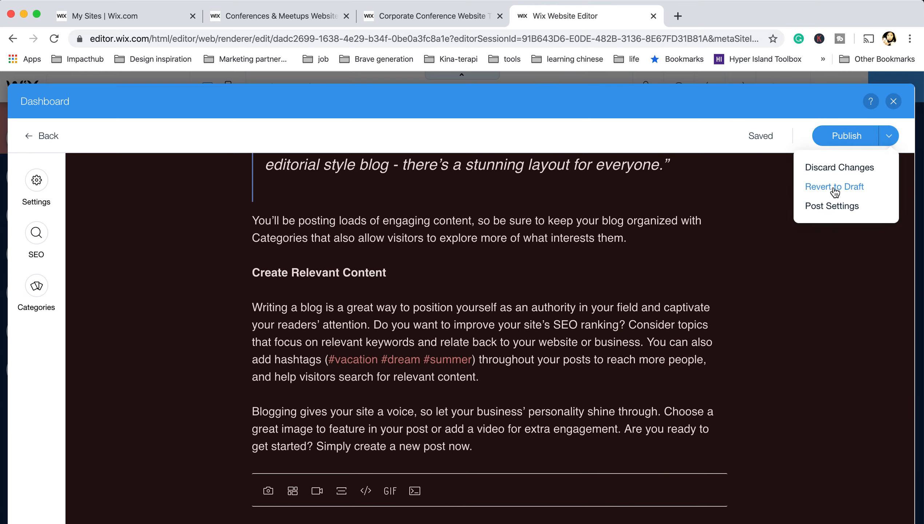
click(855, 141)
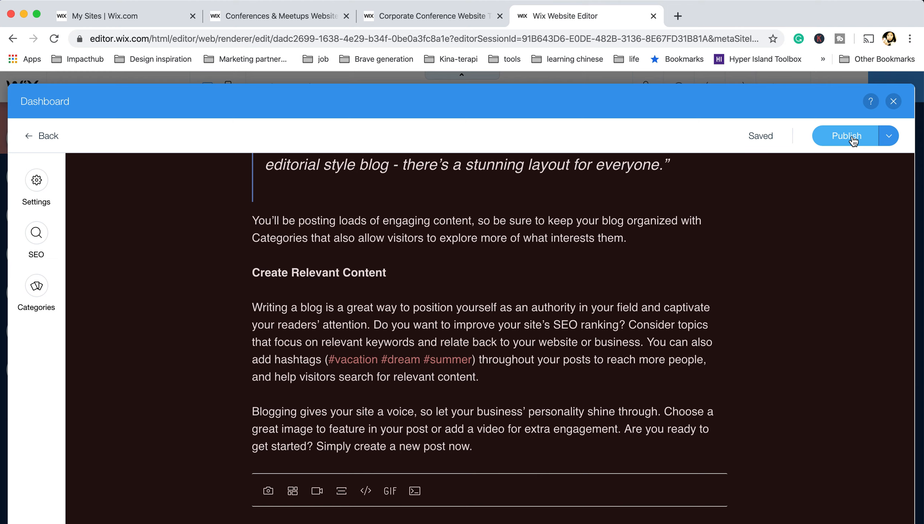
click(855, 142)
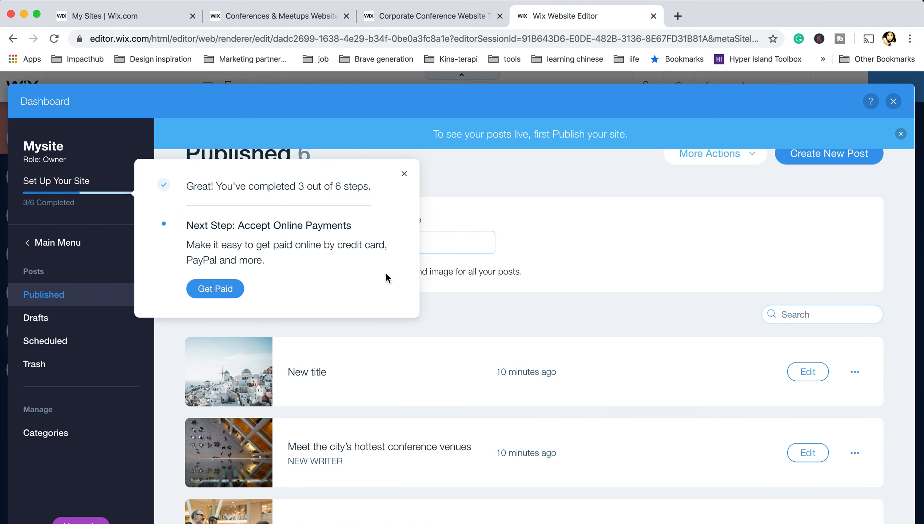
Create a new blog post titled "TITLE 2" with the body text "content 2"
click(405, 175)
scroll(387, 407, down, 2)
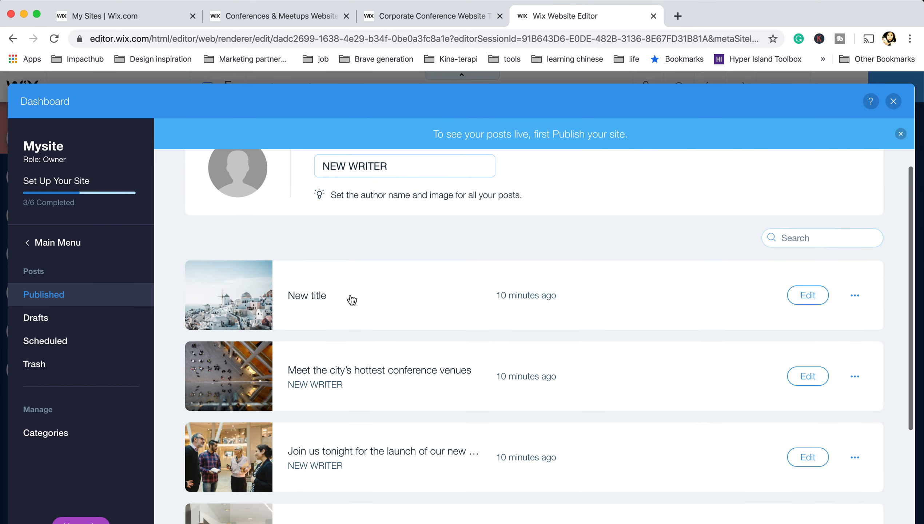
scroll(593, 367, down, 3)
scroll(593, 367, up, 5)
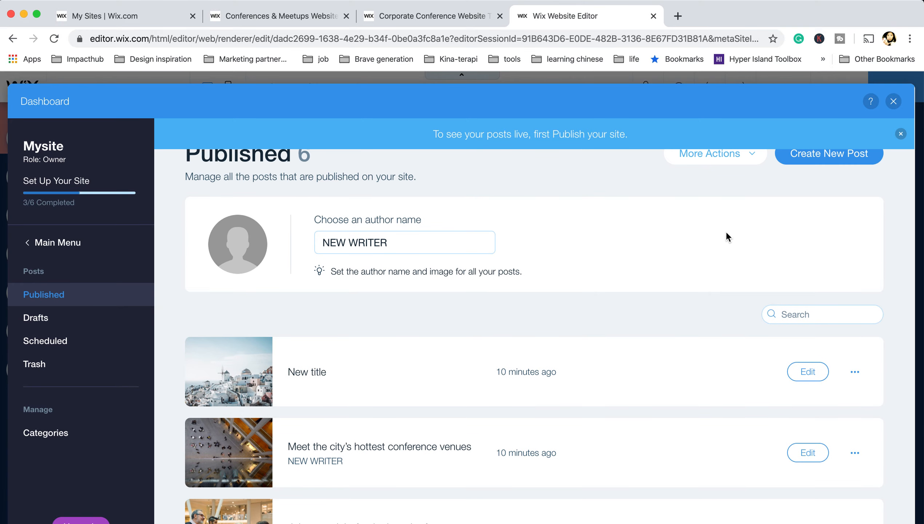
click(821, 155)
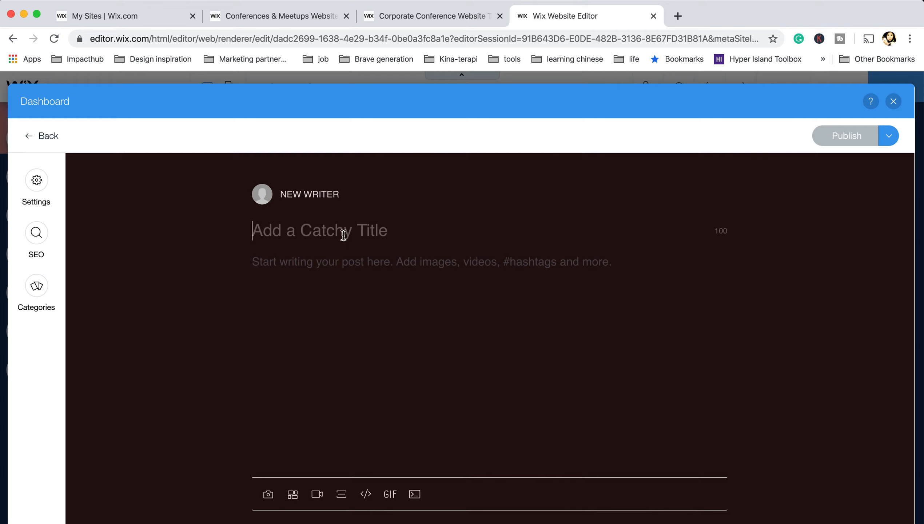
text(TITLE 2)
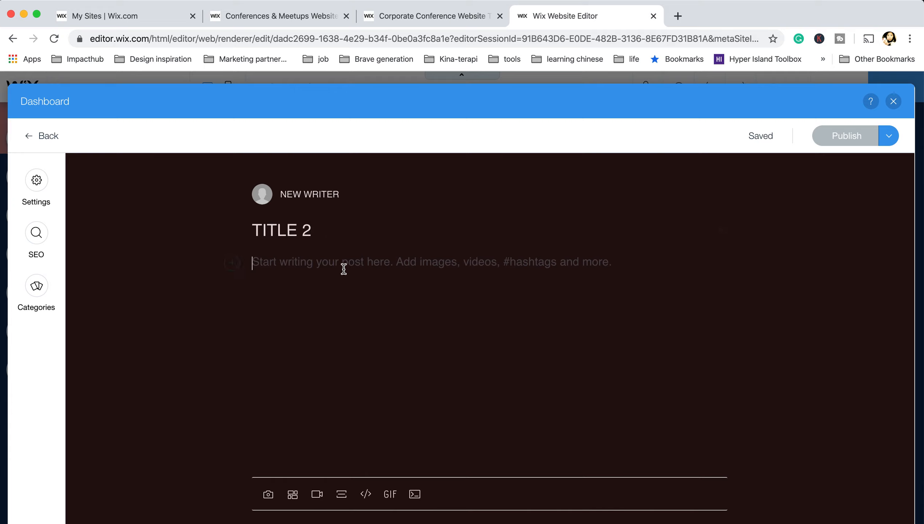
text(content 2)
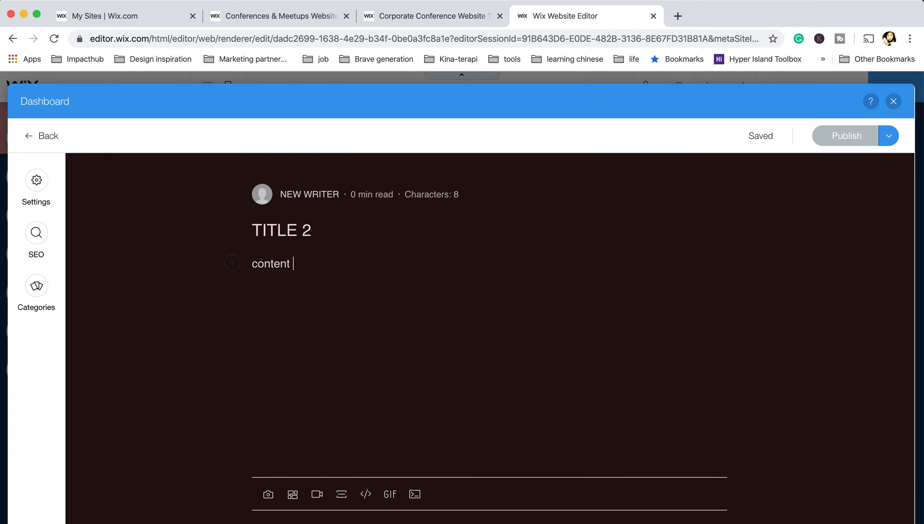
Insert the "Father and Son Baking" picture from the Wix media collection below the new post's text
click(269, 491)
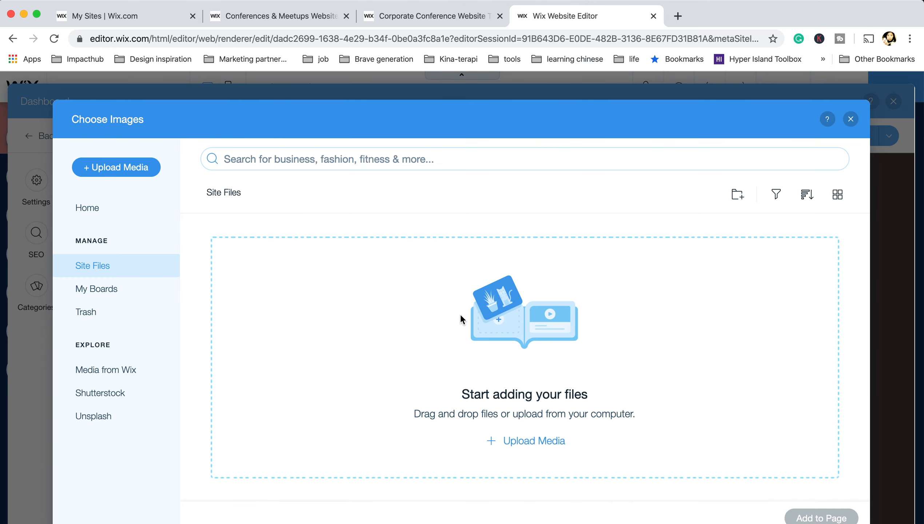
click(122, 375)
scroll(481, 359, down, 10)
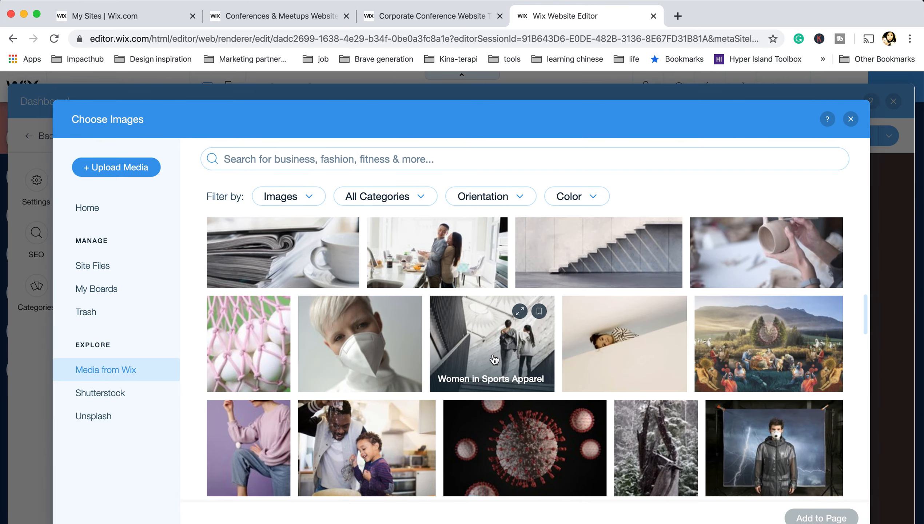
scroll(480, 360, down, 5)
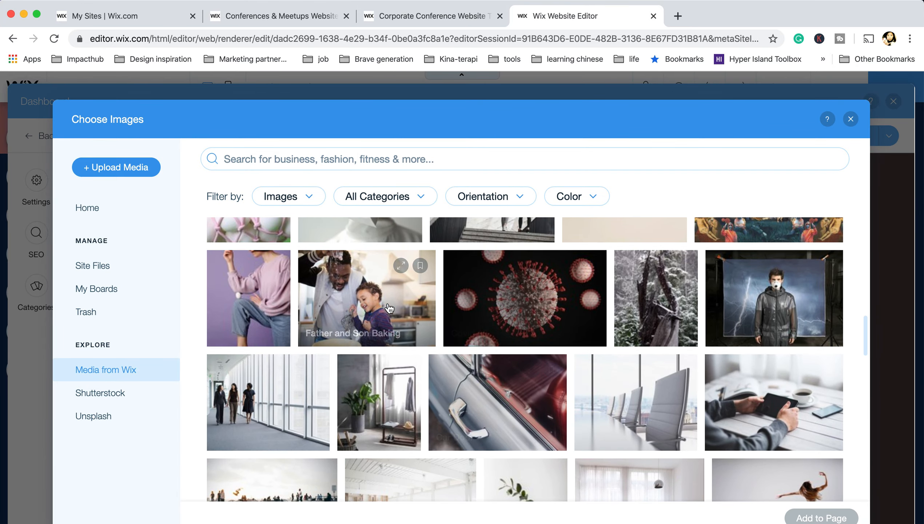
click(367, 298)
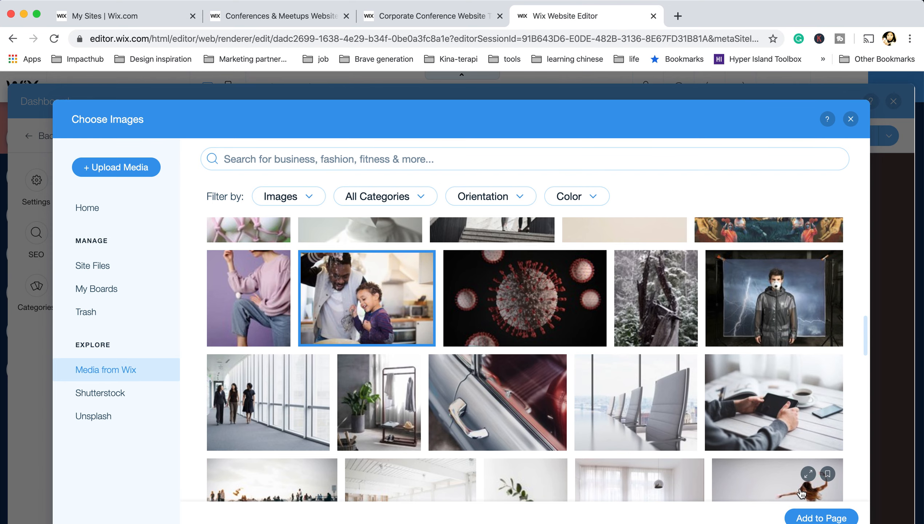
click(822, 518)
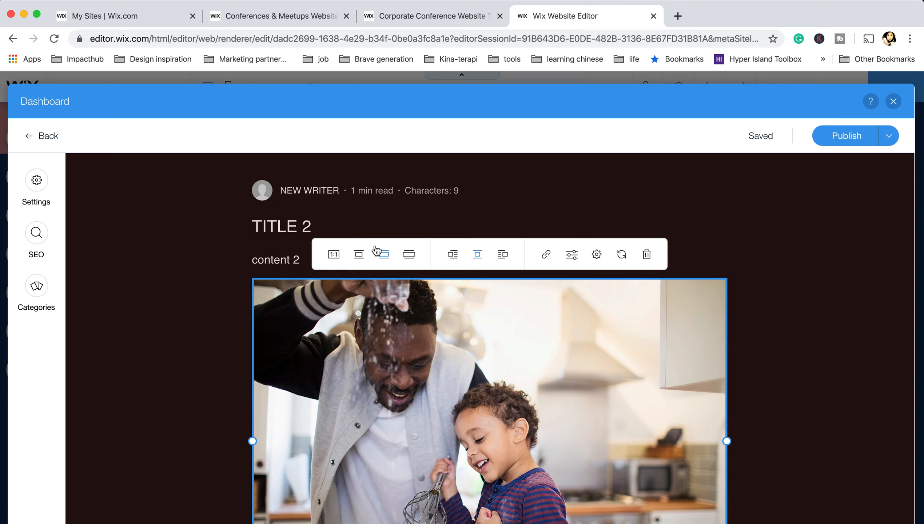
Try wider and smaller display sizes for the inserted picture, and return it to the width of the text column
click(385, 255)
click(408, 261)
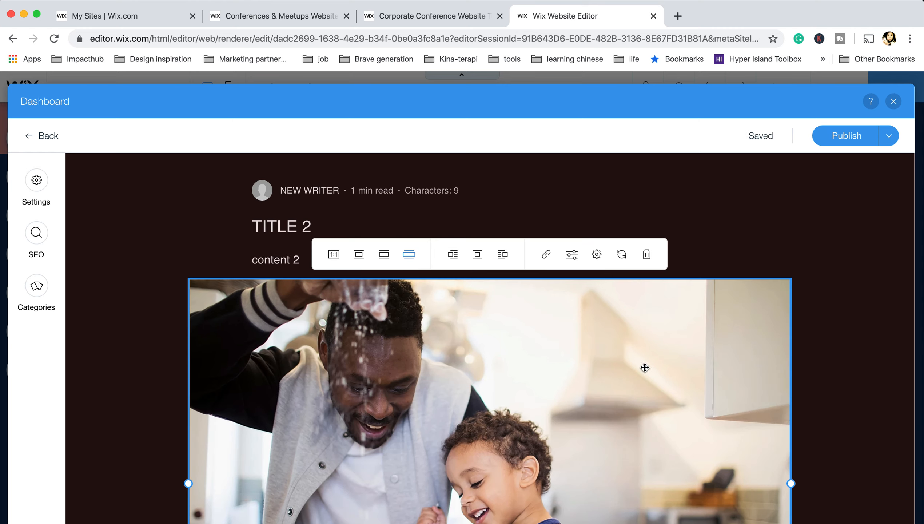
click(358, 255)
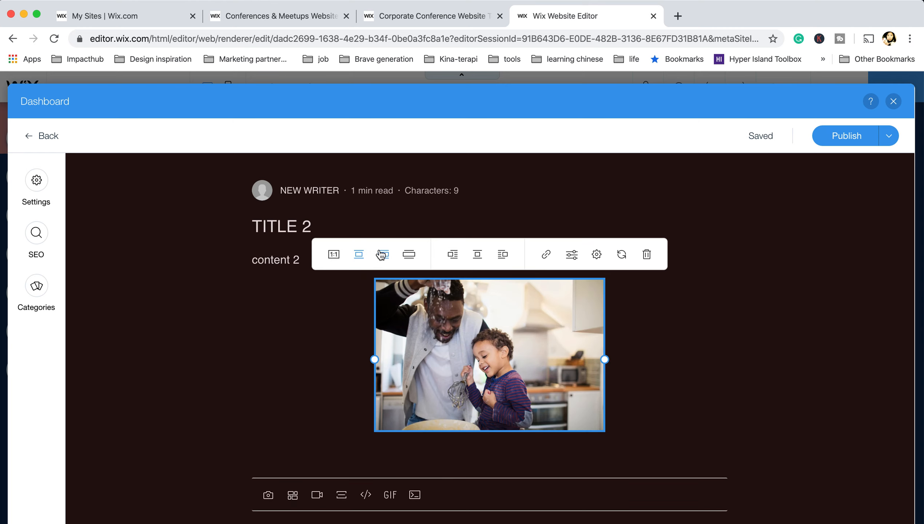
click(381, 255)
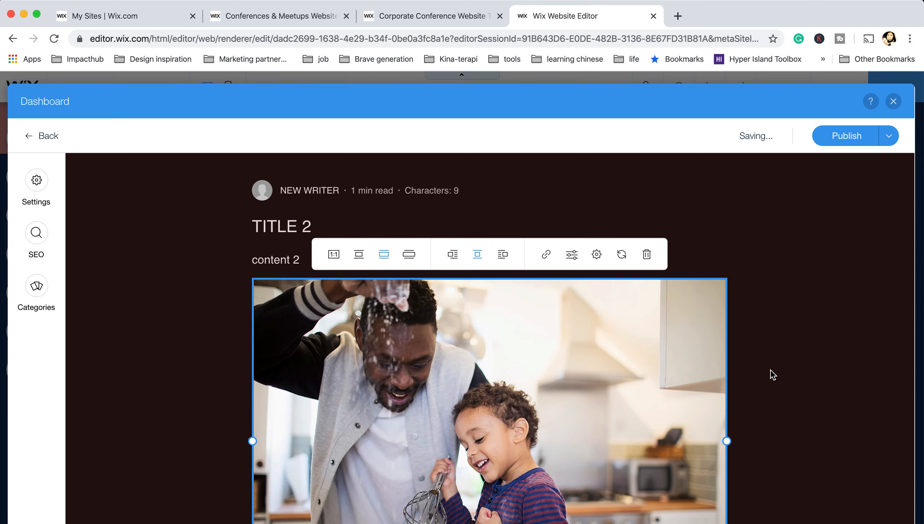
Add the text lines "akfahfkahf" and "tatljsdf" below the picture and publish the new post
scroll(627, 378, down, 3)
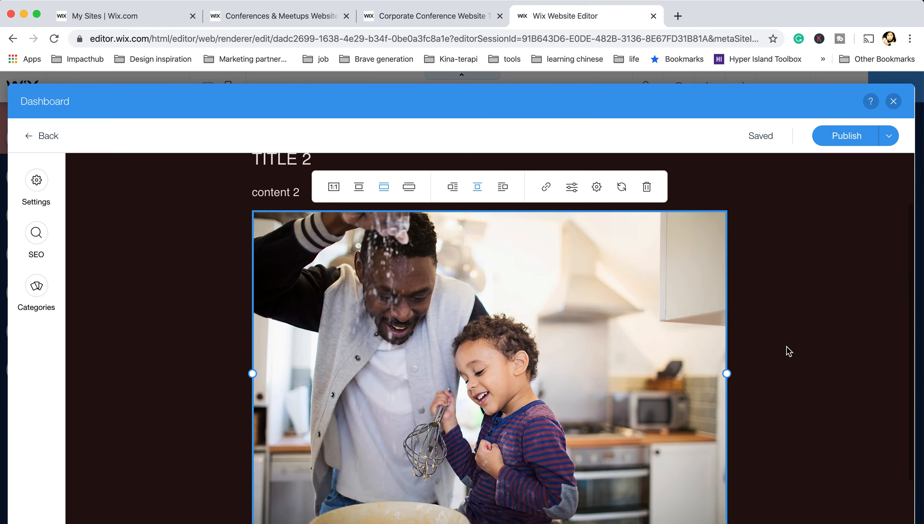
scroll(505, 316, down, 3)
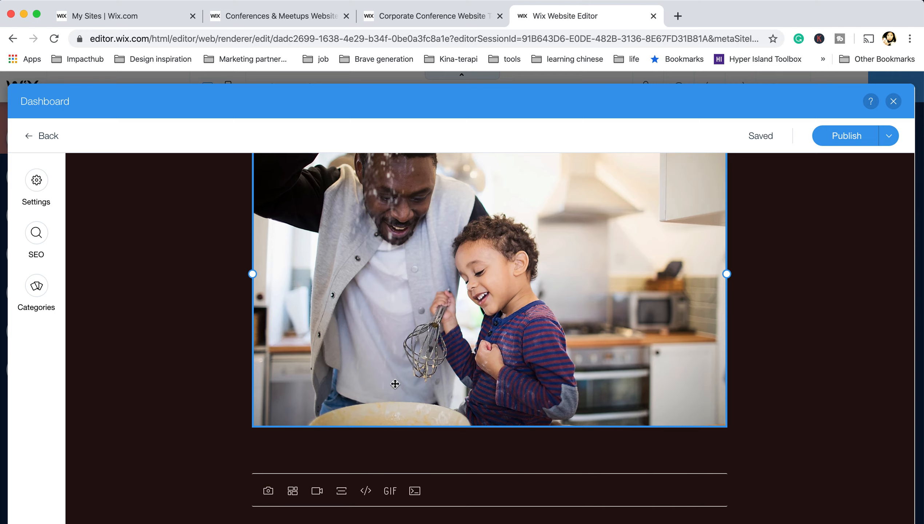
click(316, 441)
text(akfahfkahf)
key(Return)
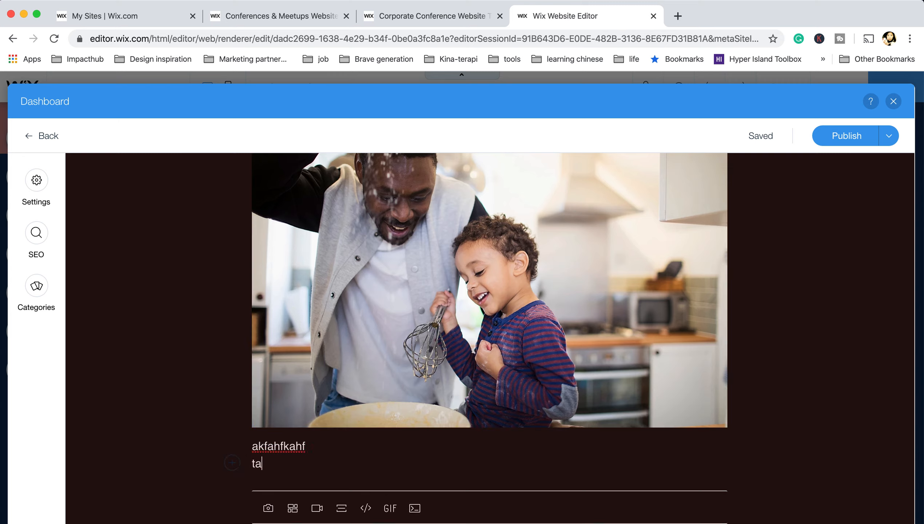
text(tatljsdf)
key(Return)
scroll(838, 161, up, 10)
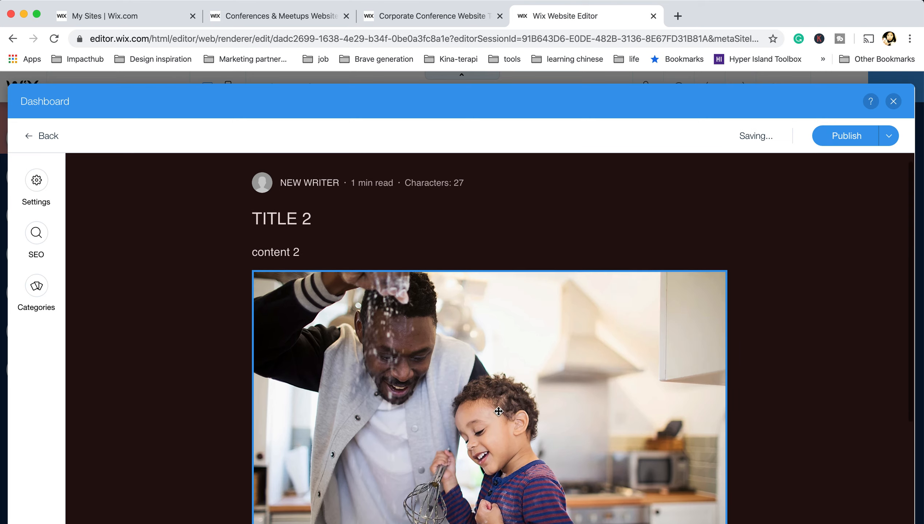
click(837, 136)
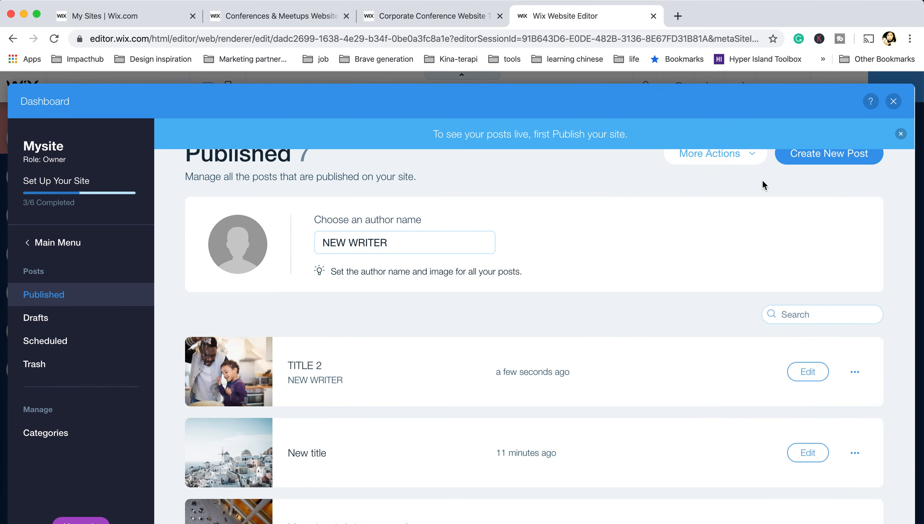
Check the published posts and the extra options for the "Meet the city's hottest conference venues" post, and close the dashboard
scroll(701, 227, down, 4)
scroll(701, 227, up, 4)
scroll(773, 306, down, 5)
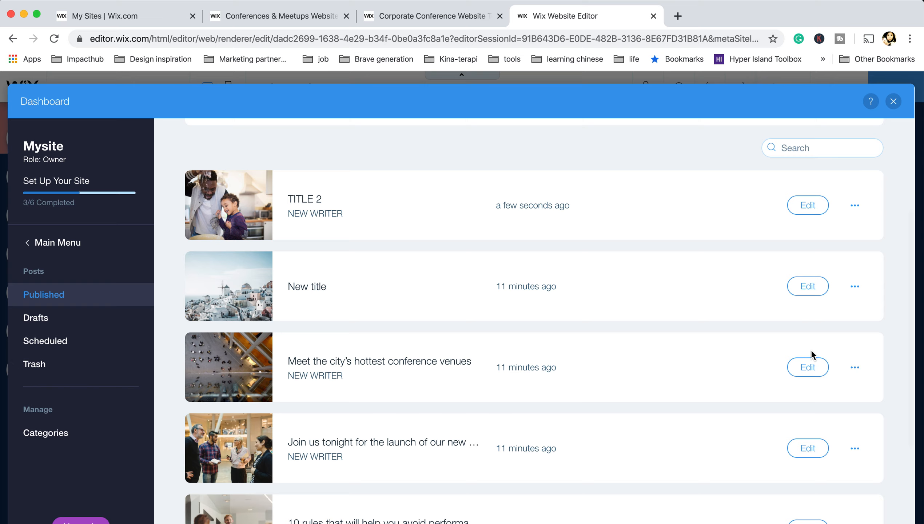
click(855, 368)
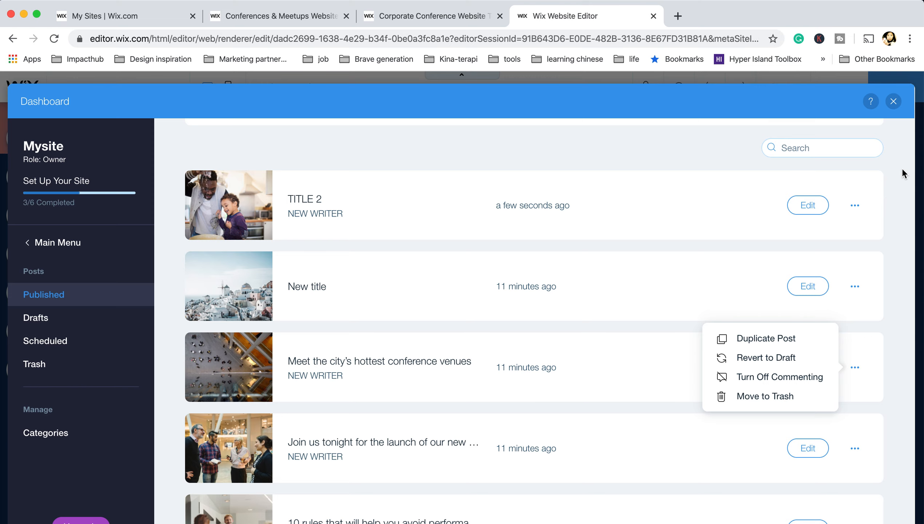
click(894, 102)
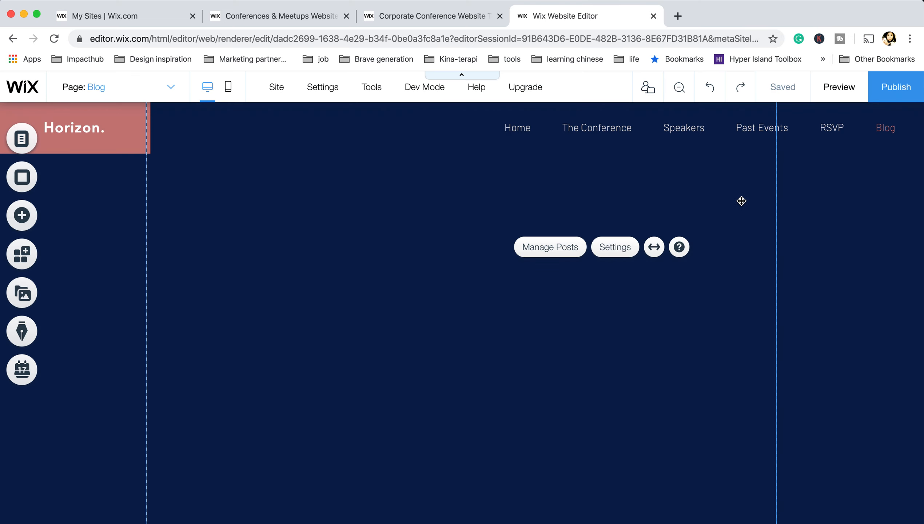
Review the "TITLE 2" and "New title" posts on the Blog page, both in the editor and in preview mode
scroll(477, 222, up, 5)
scroll(476, 222, down, 7)
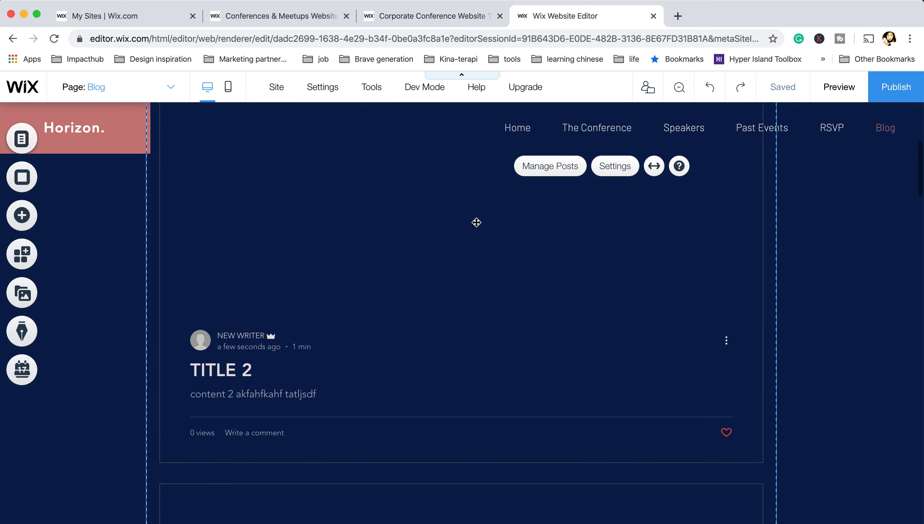
scroll(476, 222, up, 2)
scroll(476, 223, down, 7)
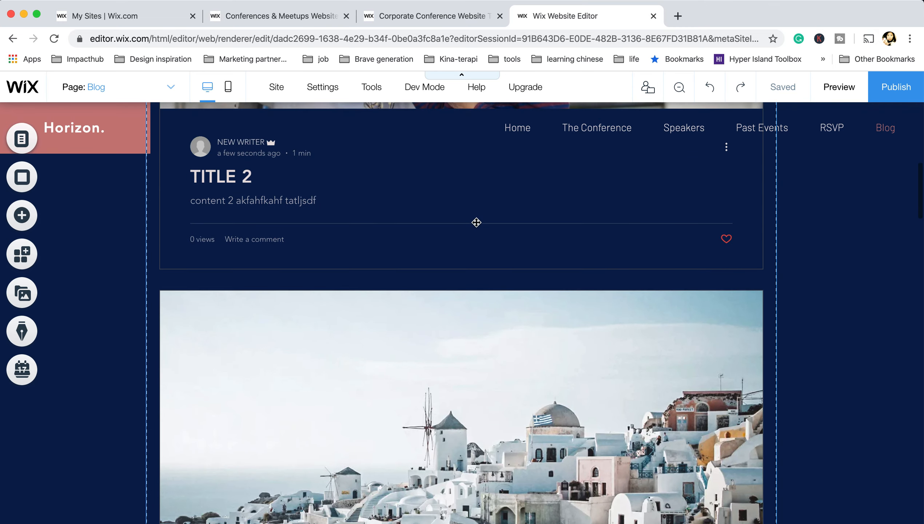
scroll(445, 186, up, 1)
scroll(467, 294, down, 8)
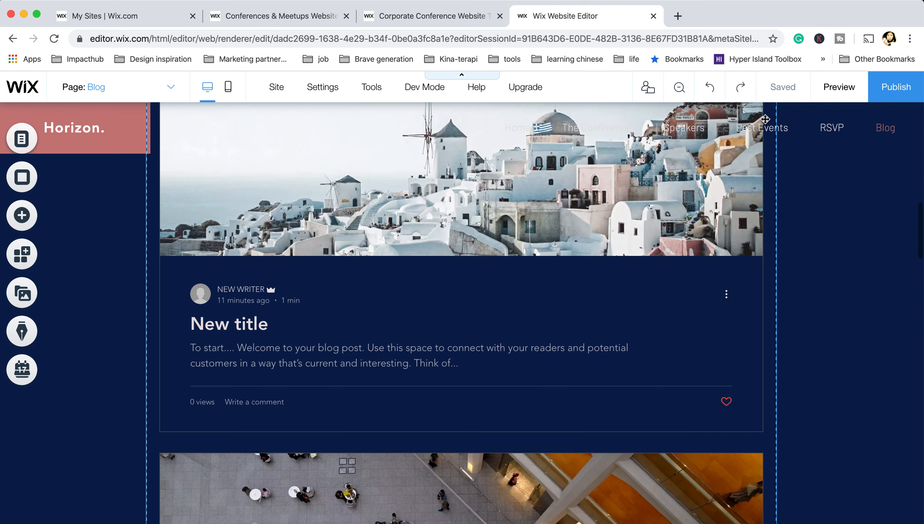
click(835, 88)
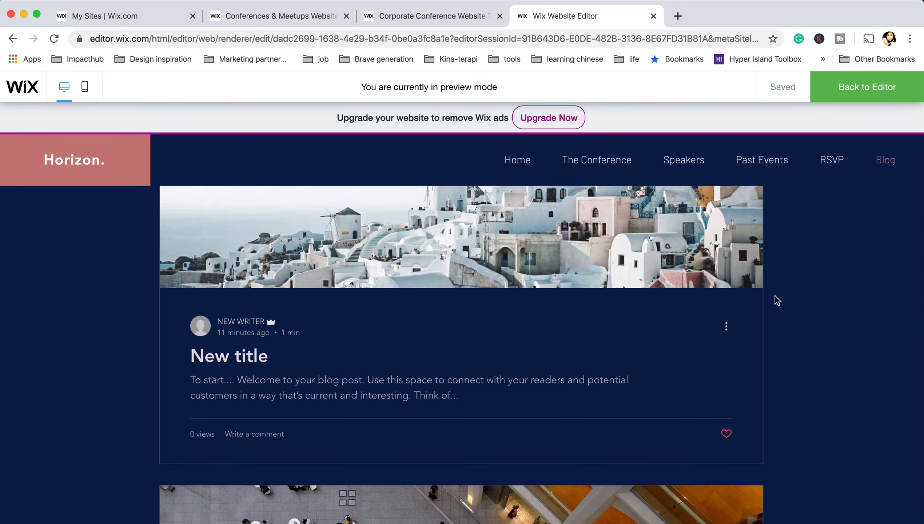
scroll(777, 300, up, 2)
scroll(777, 300, down, 6)
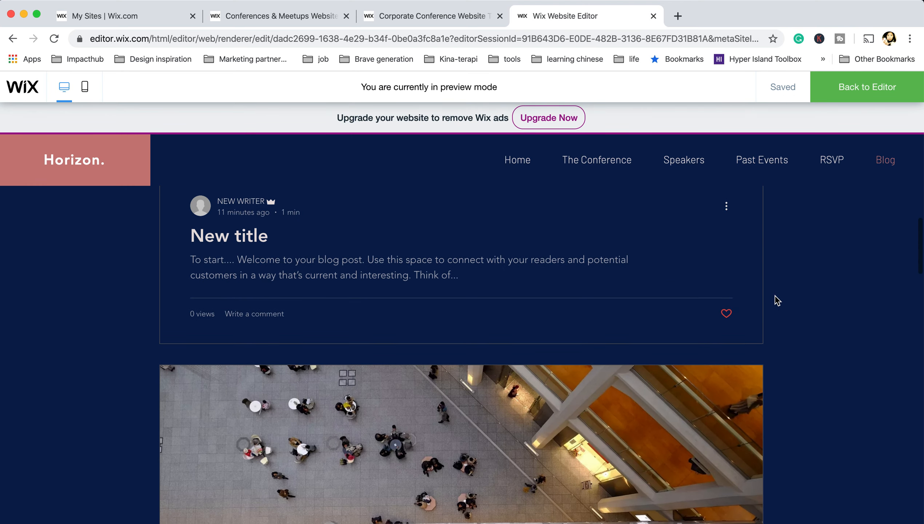
scroll(777, 300, up, 10)
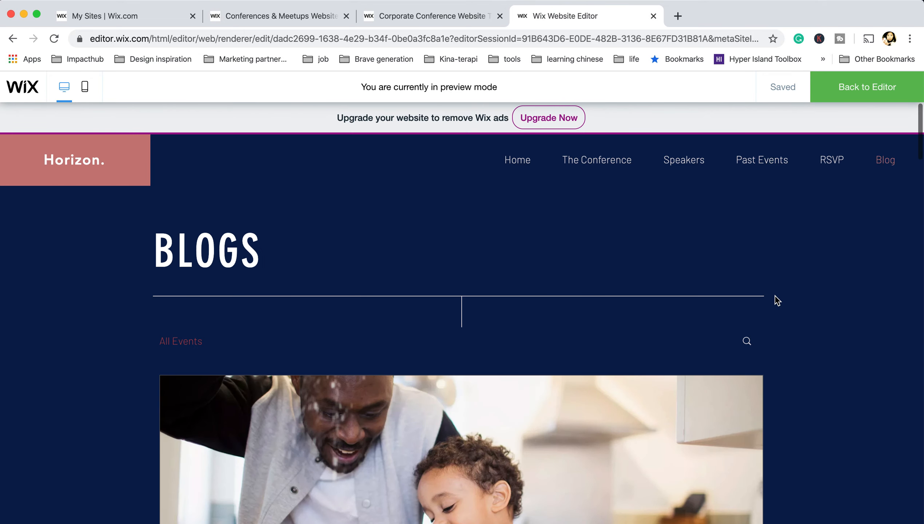
scroll(775, 297, down, 6)
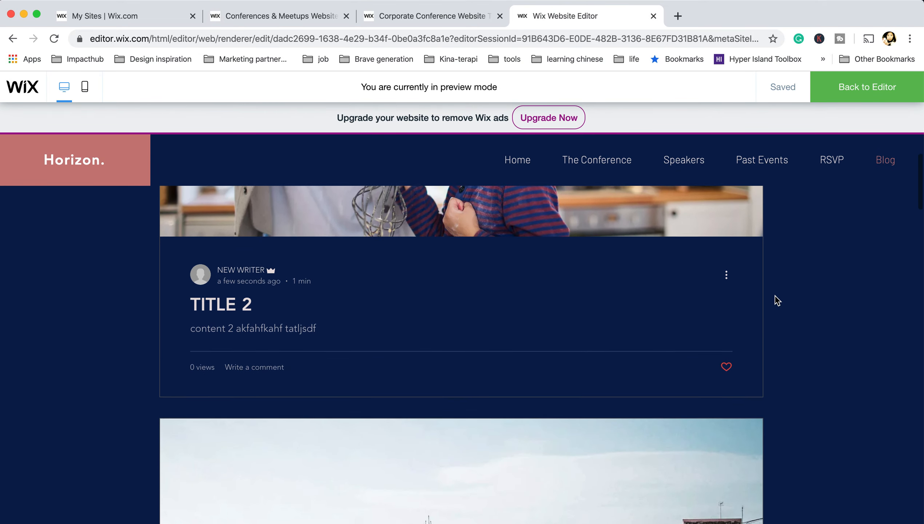
click(863, 89)
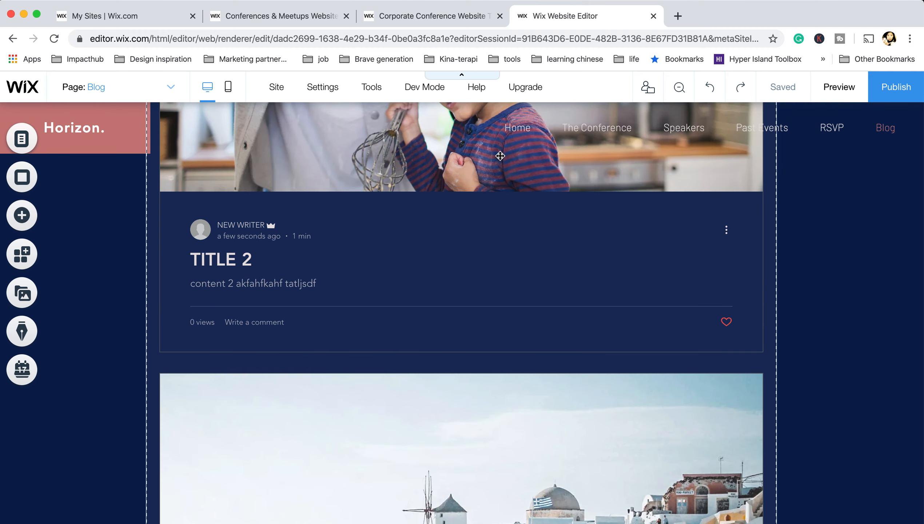
Publish the site and open its live version
click(890, 96)
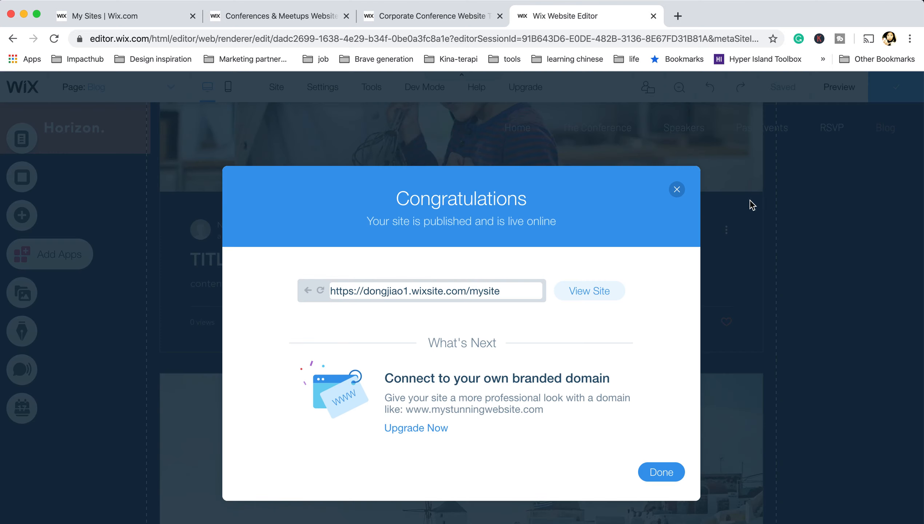
click(583, 291)
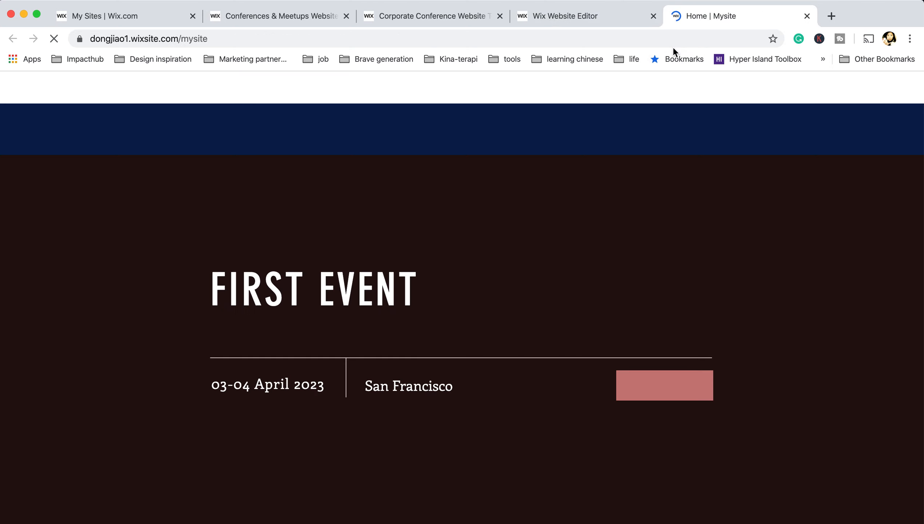
scroll(635, 305, down, 5)
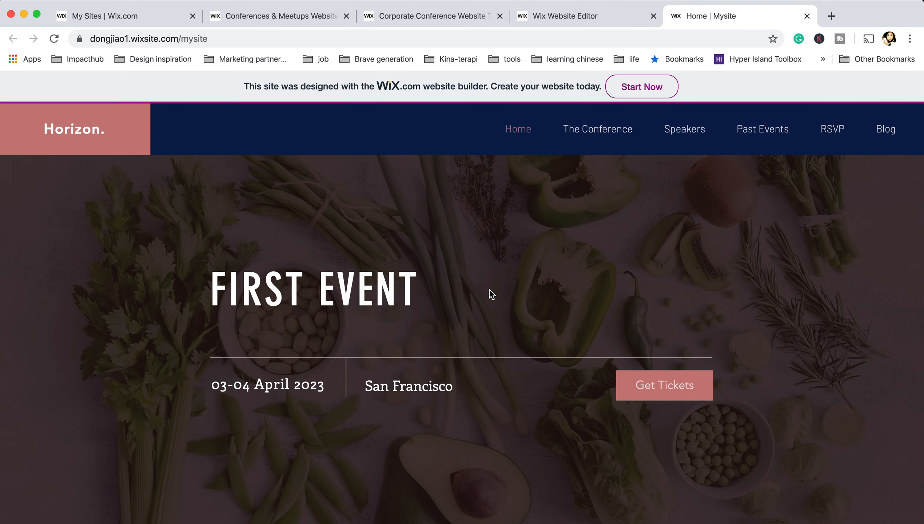
Look through the conference and speakers sections of the live home page, and open the live Blog page
scroll(516, 228, down, 10)
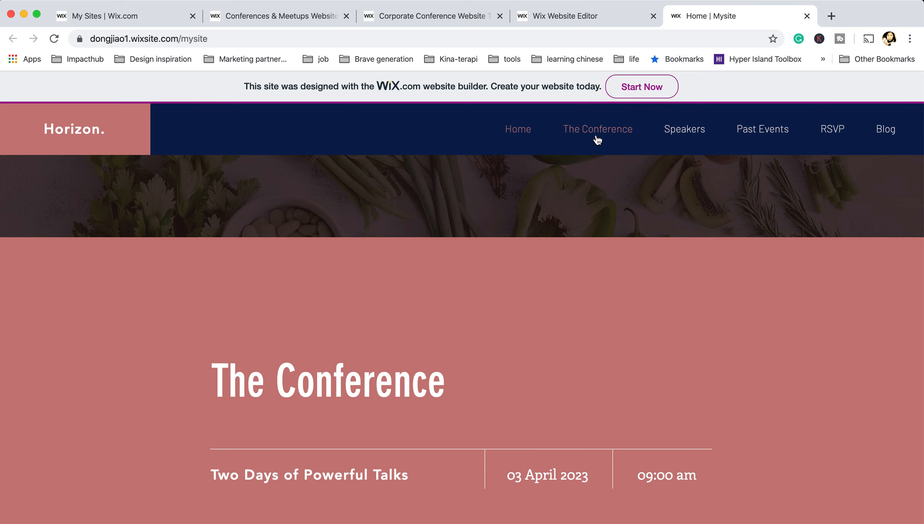
scroll(697, 134, down, 5)
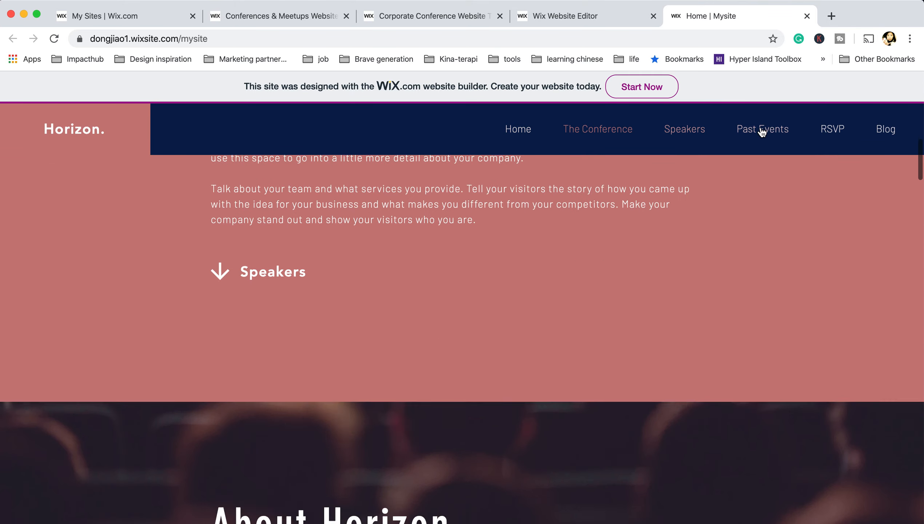
scroll(843, 132, down, 5)
click(885, 131)
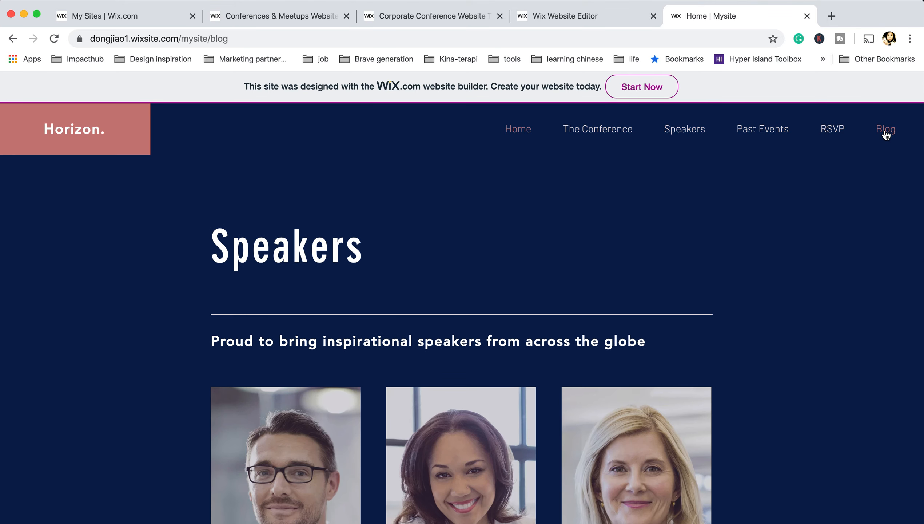
Look through the posts on the live Blog page
scroll(832, 222, down, 5)
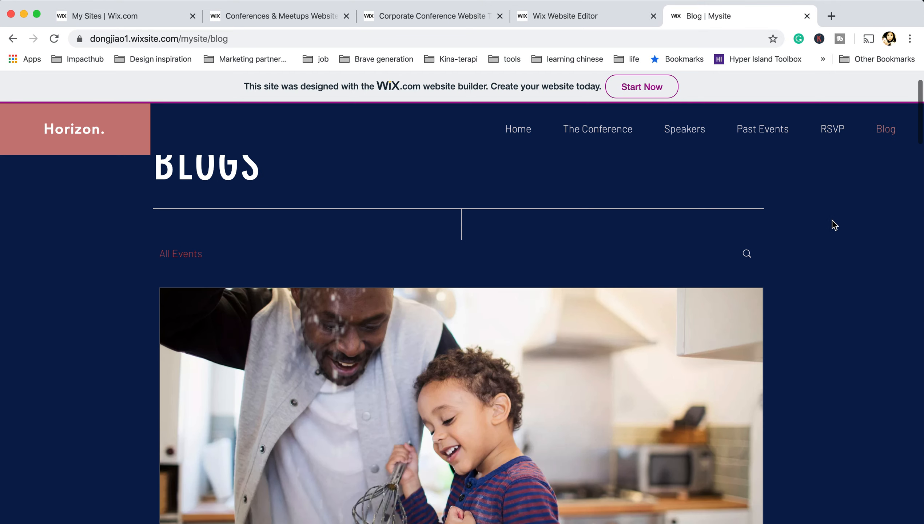
scroll(835, 225, down, 5)
scroll(835, 225, up, 15)
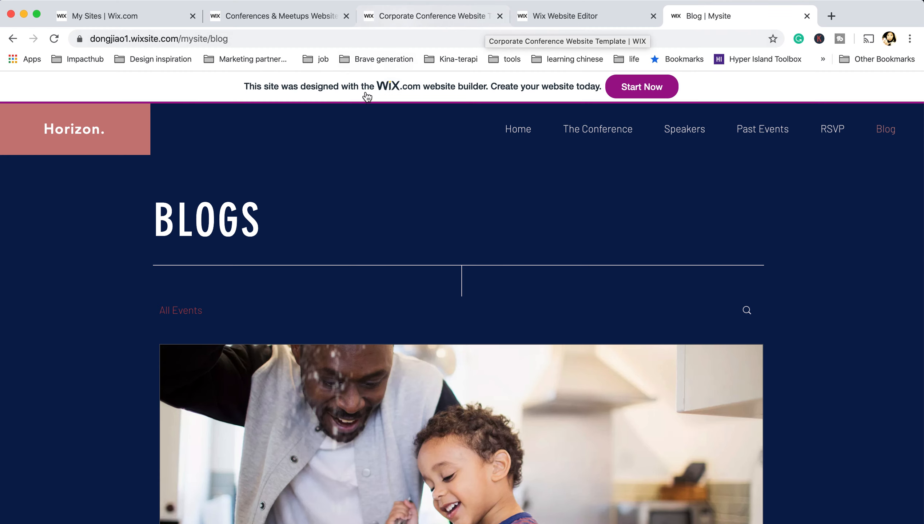
Return to the Wix Website Editor and dismiss the publish confirmation
click(292, 15)
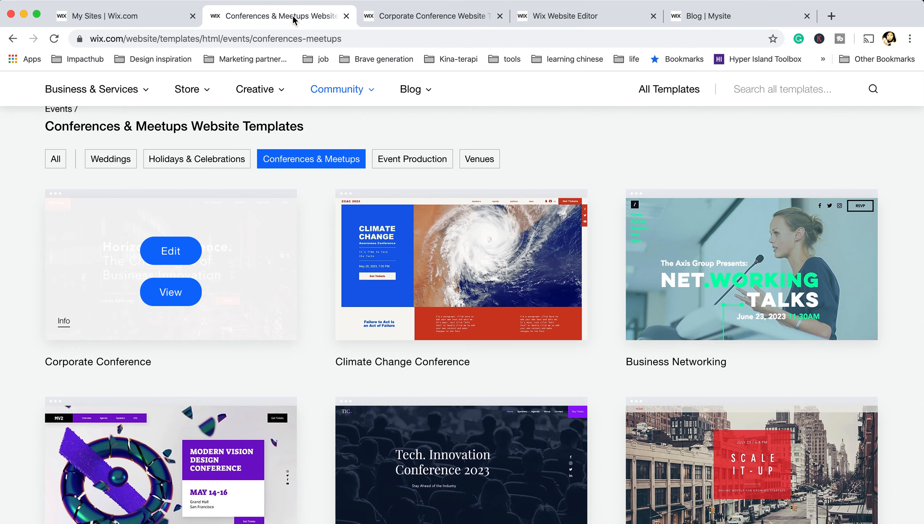
click(407, 18)
click(549, 17)
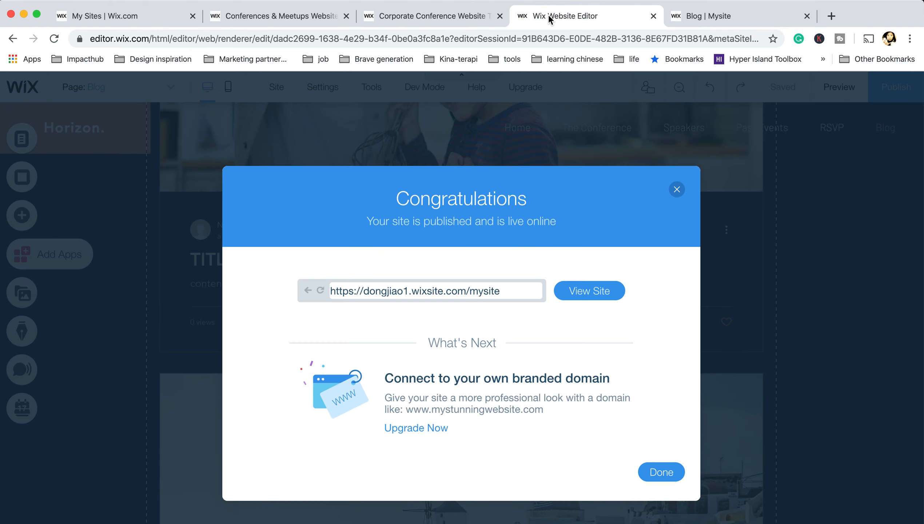
click(682, 190)
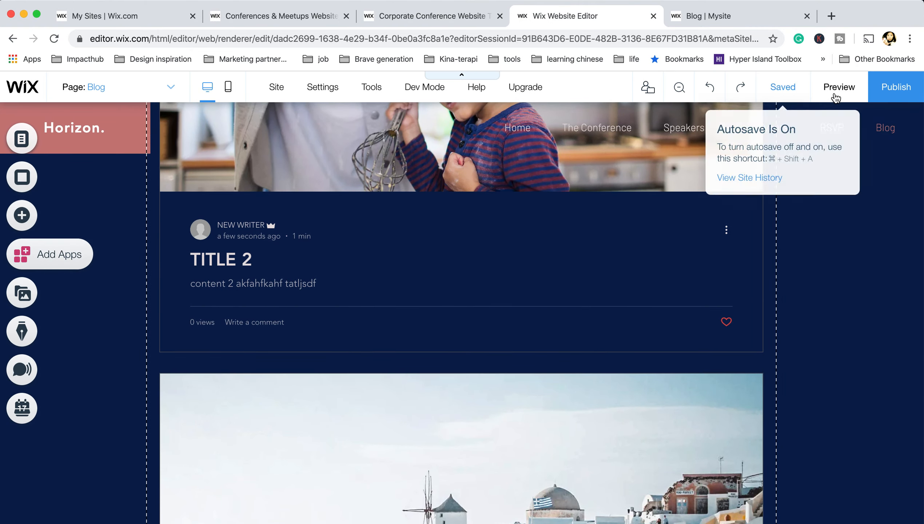
Close the Conferences & Meetups template gallery and the Corporate Conference template preview in the browser
click(704, 16)
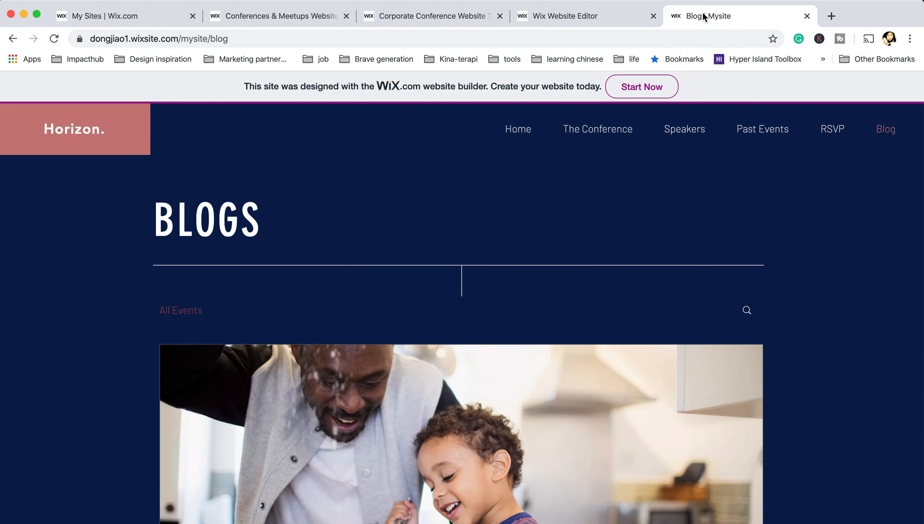
click(302, 15)
click(346, 16)
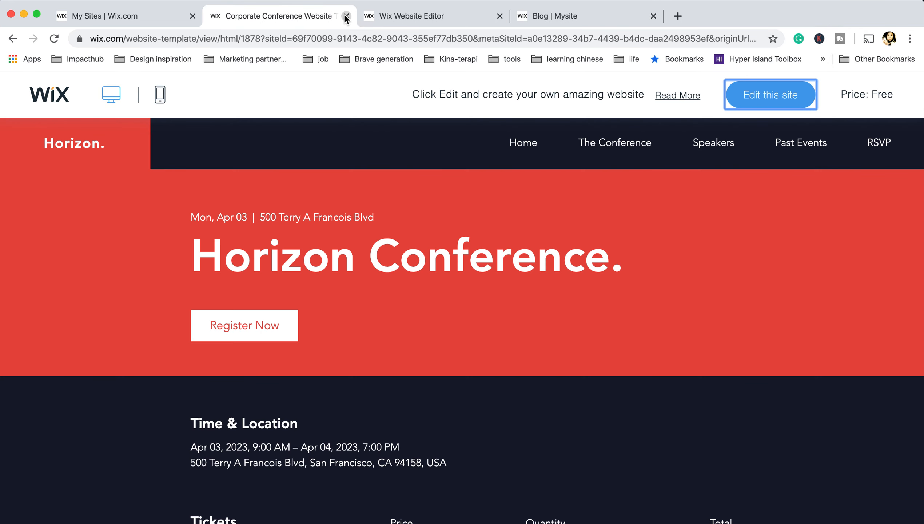
click(346, 16)
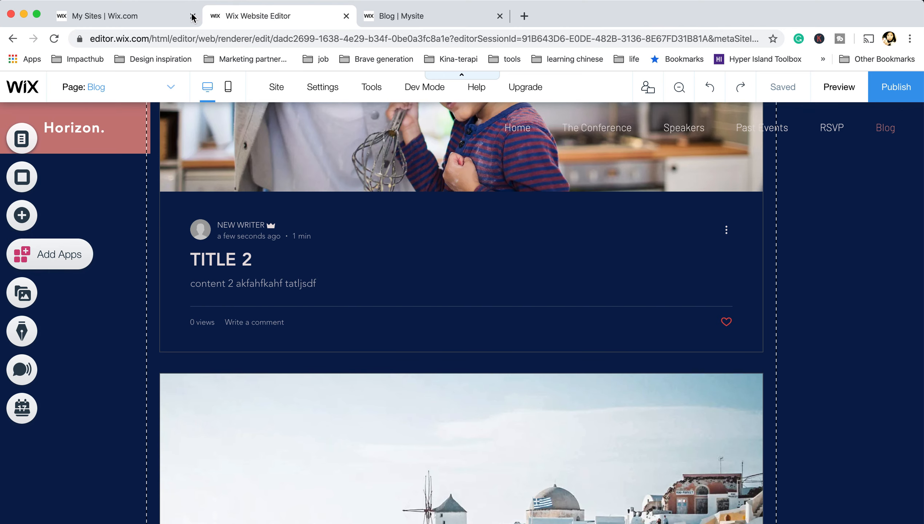
Open the Mysite dashboard from the refreshed My Sites page and review the available site actions
click(161, 18)
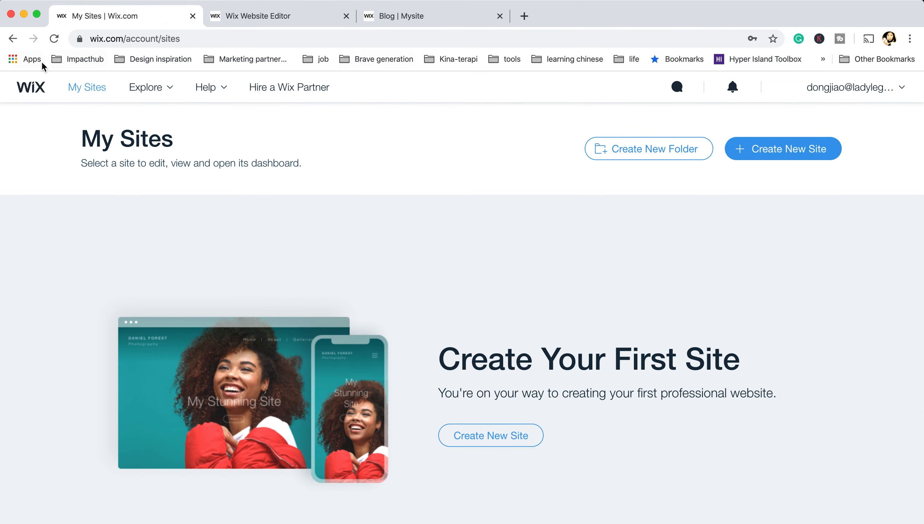
click(92, 88)
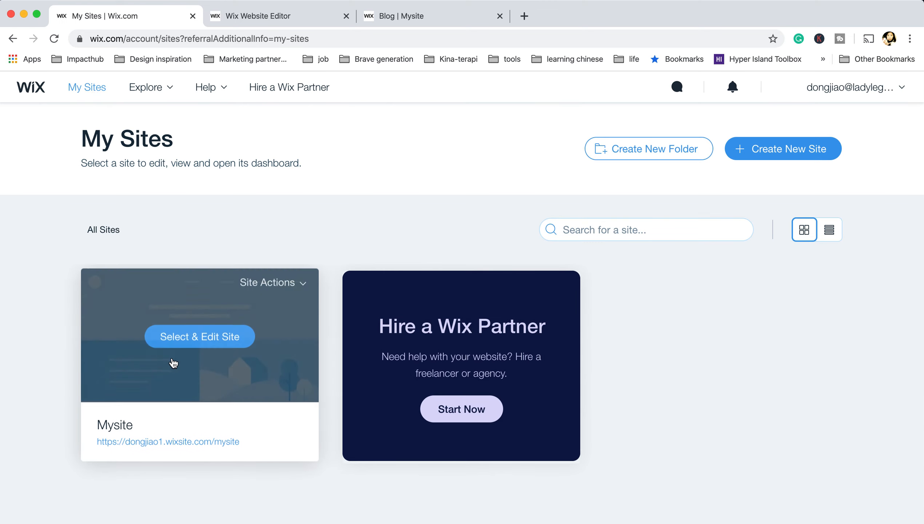
mouse_move(261, 371)
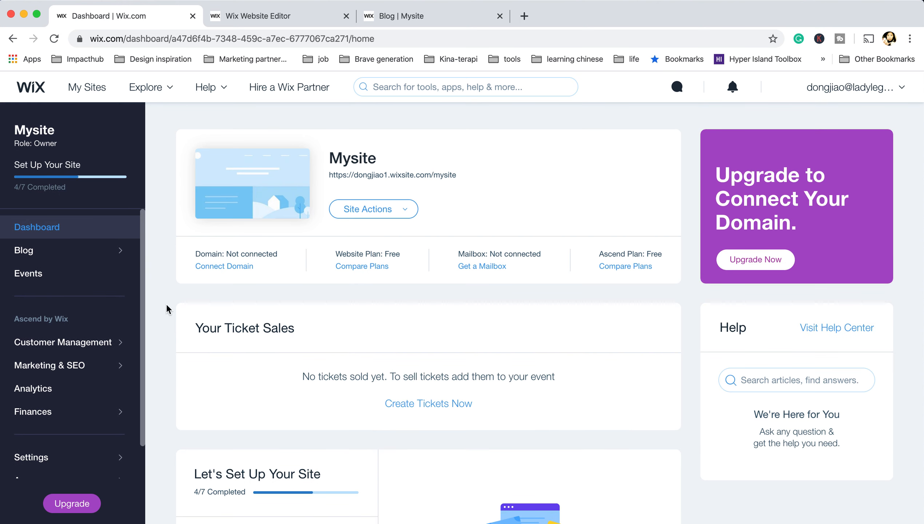
click(406, 212)
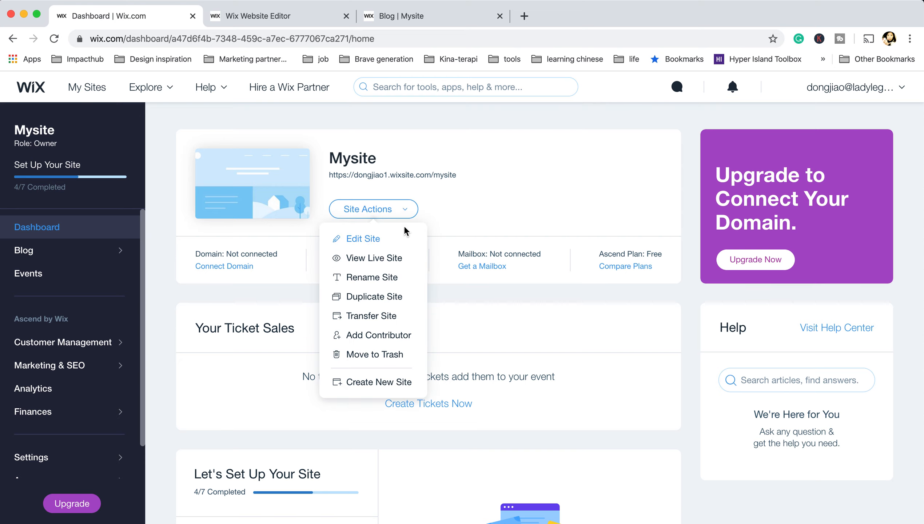
click(485, 204)
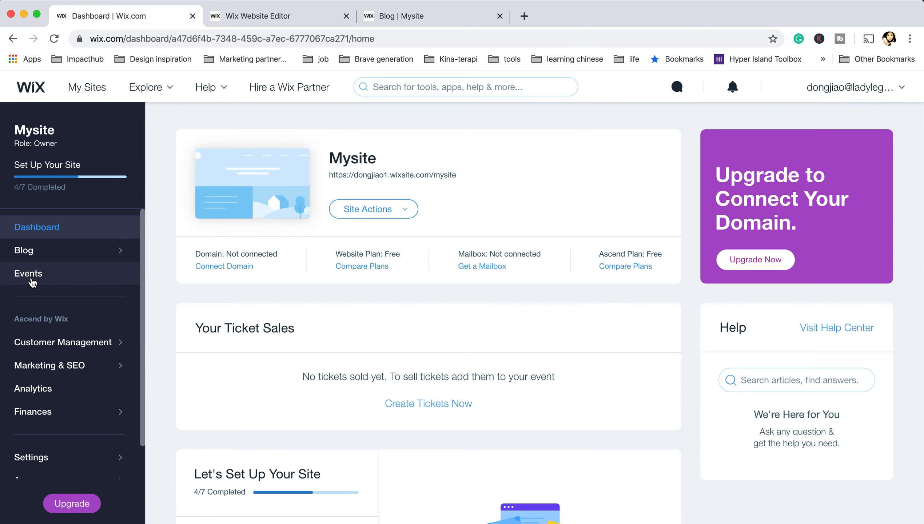
Review the published blog posts in the Mysite dashboard
click(74, 251)
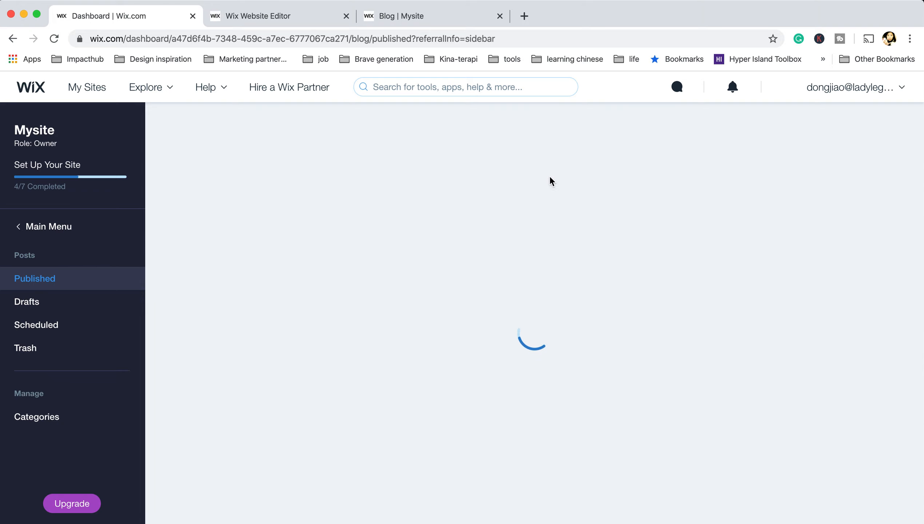
scroll(518, 273, down, 9)
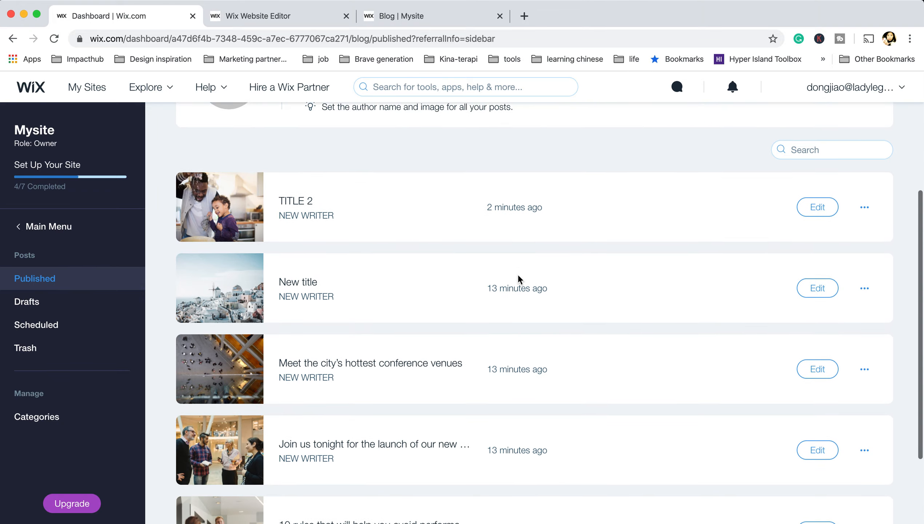
scroll(517, 273, up, 9)
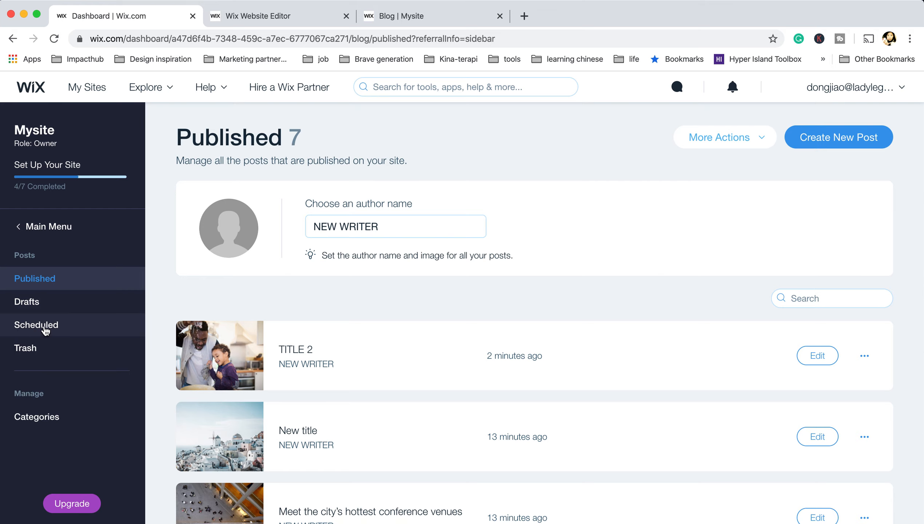
click(56, 311)
click(57, 280)
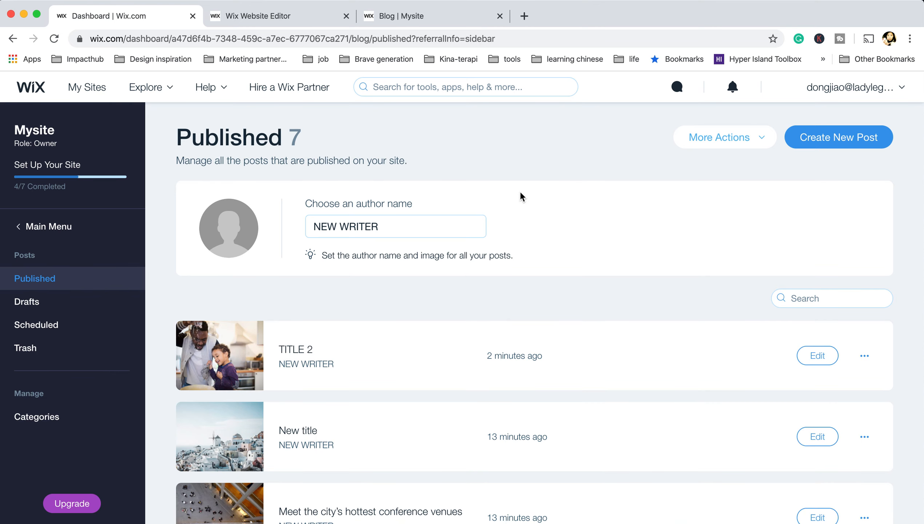
Start a new event in the site's Events section and name it "2 event"
click(47, 219)
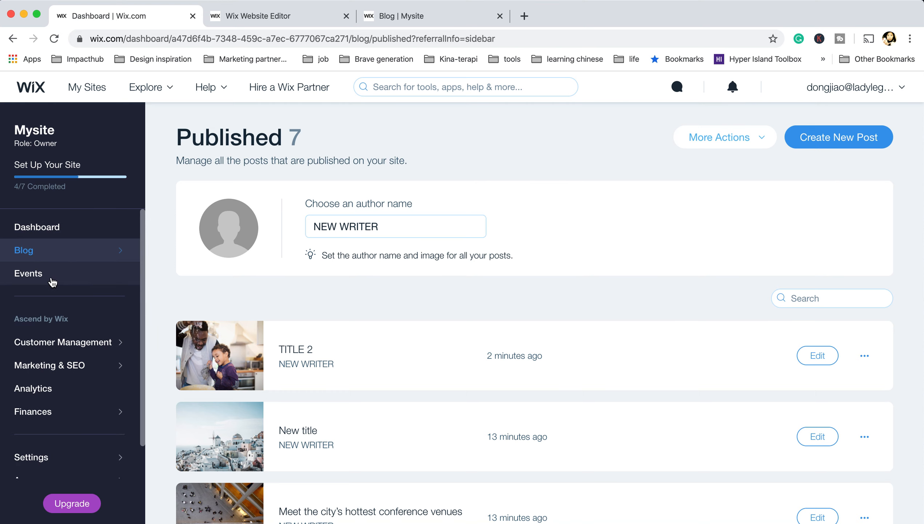
click(53, 282)
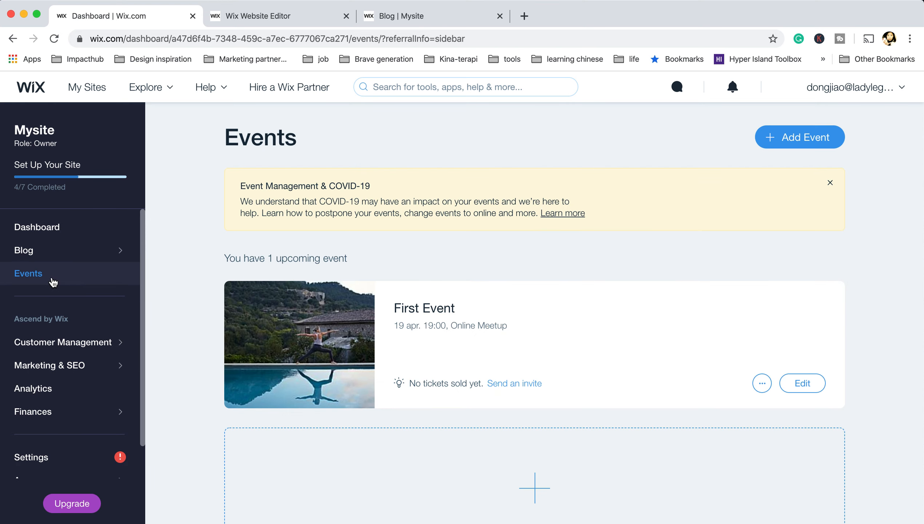
scroll(513, 351, down, 1)
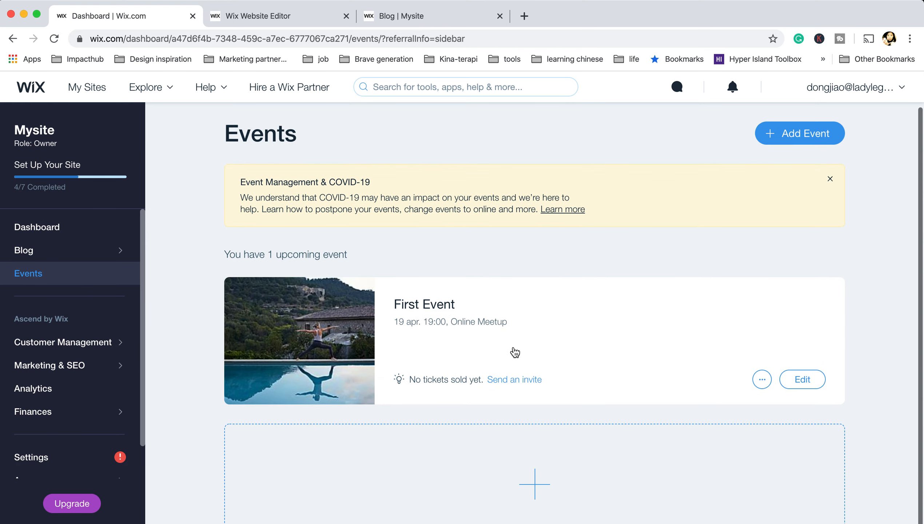
click(793, 137)
click(375, 336)
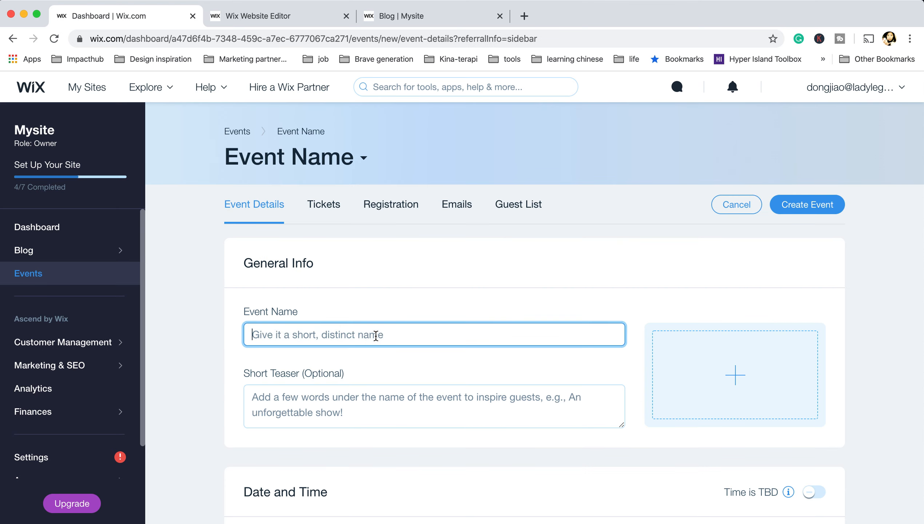
text(2 )
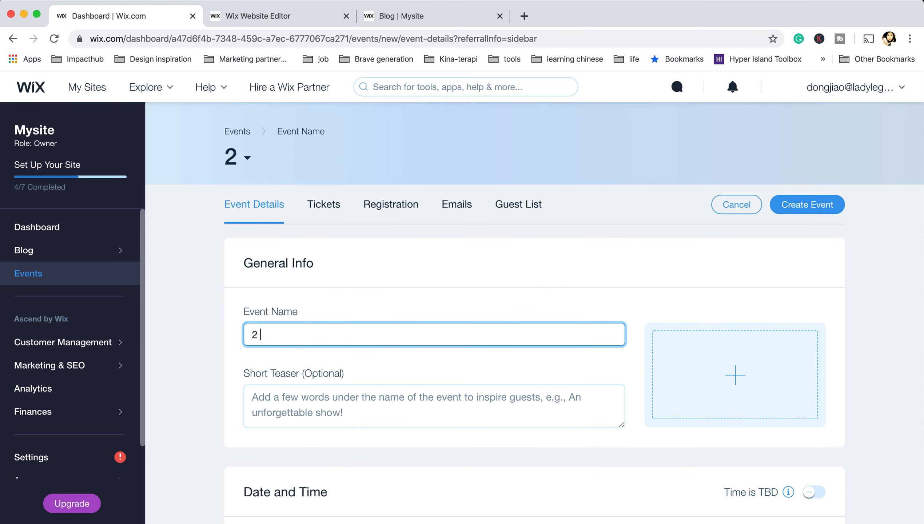
text(event)
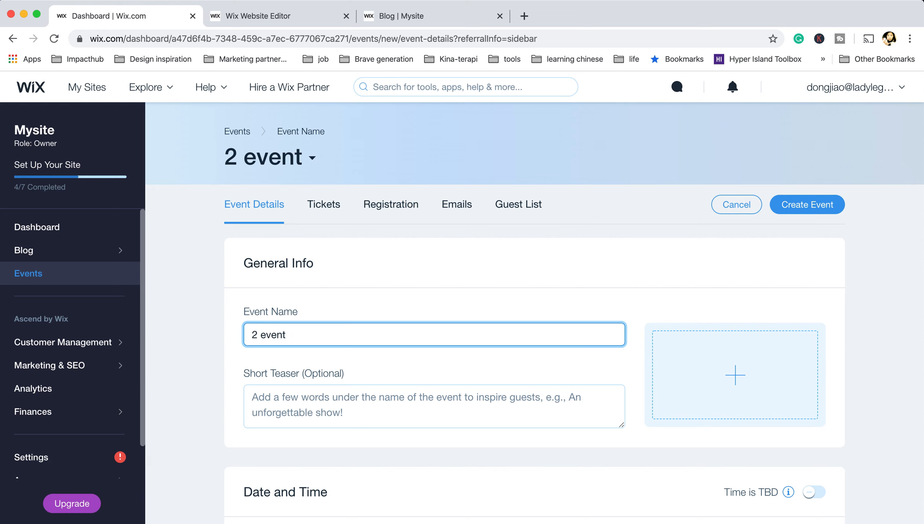
Set the event's image to "Woman with Mask" from the Wix media collection
click(436, 394)
scroll(737, 367, down, 8)
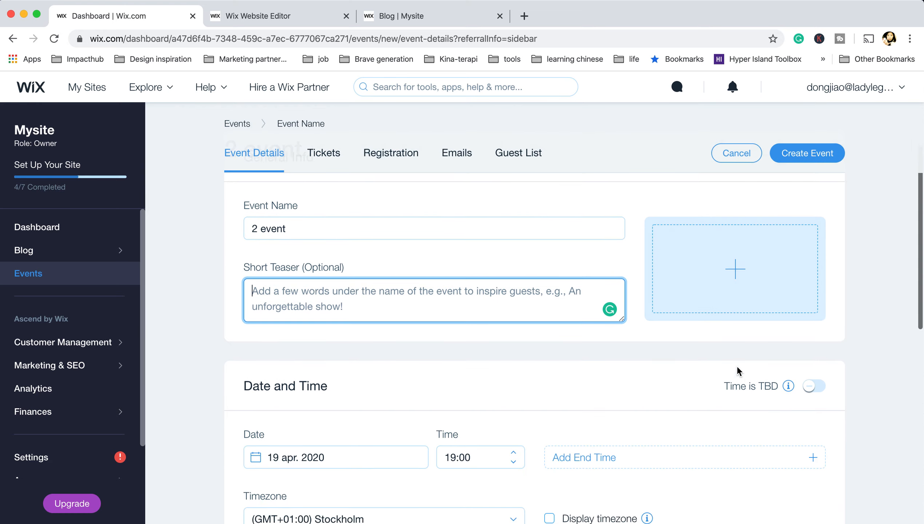
scroll(740, 356, up, 6)
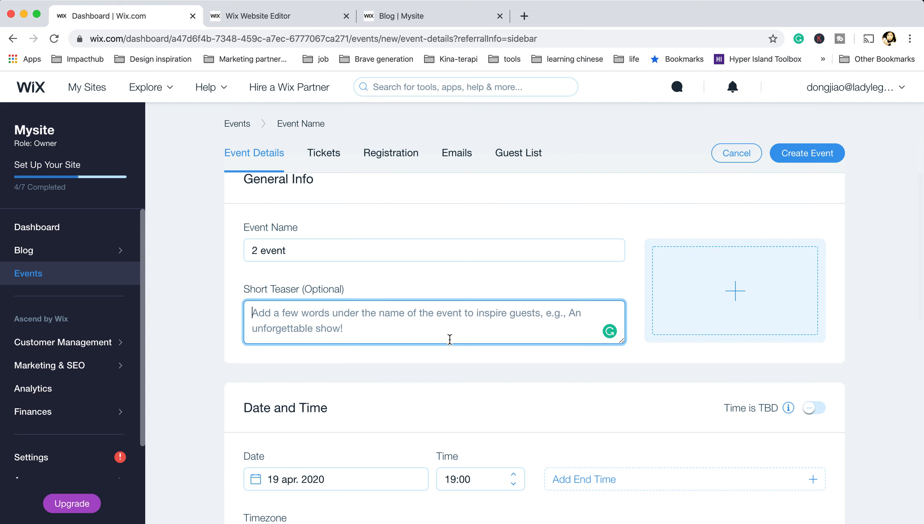
click(724, 294)
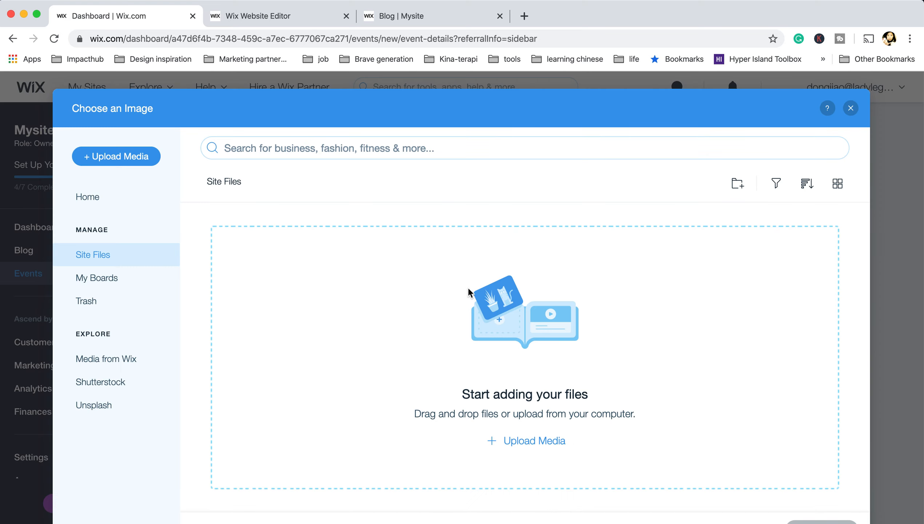
click(122, 360)
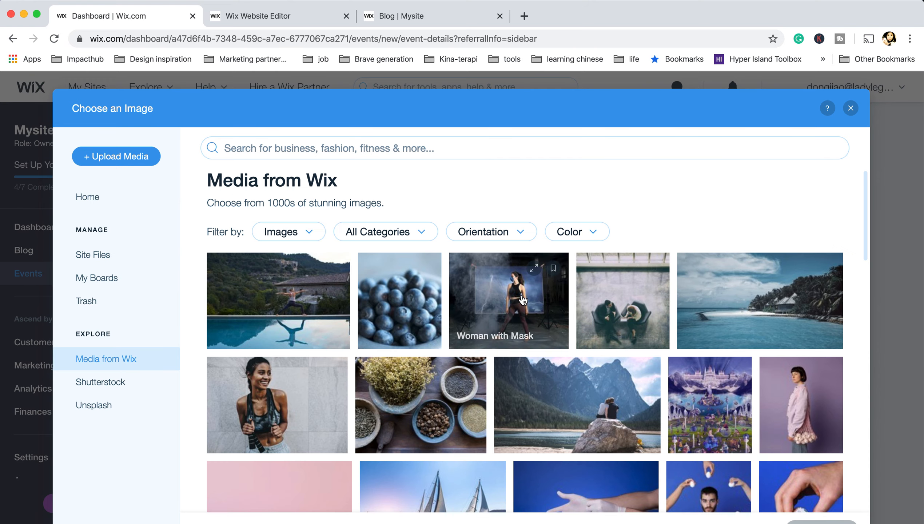
click(510, 301)
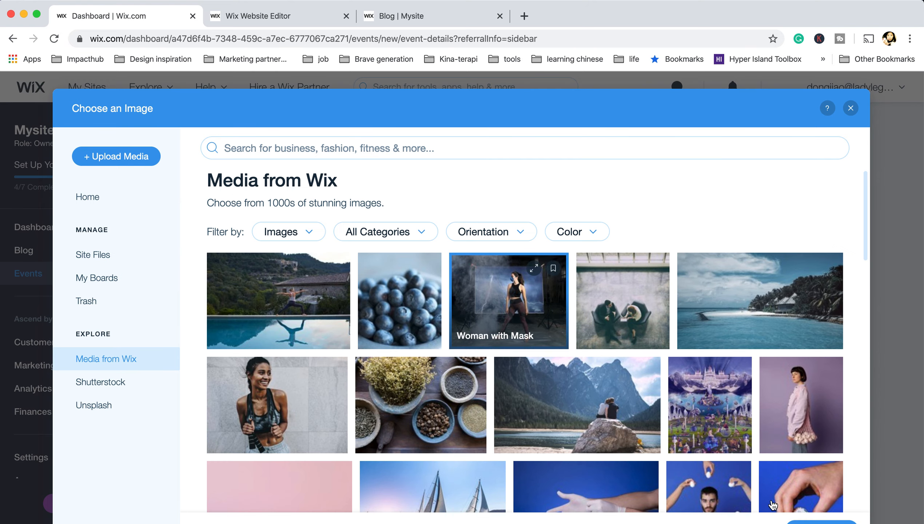
click(814, 522)
Set the event's location to Online with the location title "online", and create the event
scroll(596, 352, down, 10)
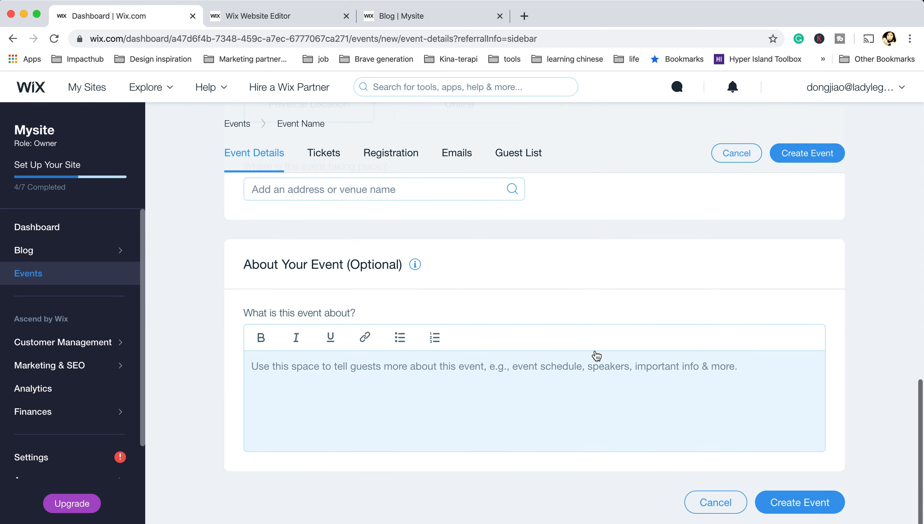
click(781, 501)
click(411, 335)
click(438, 243)
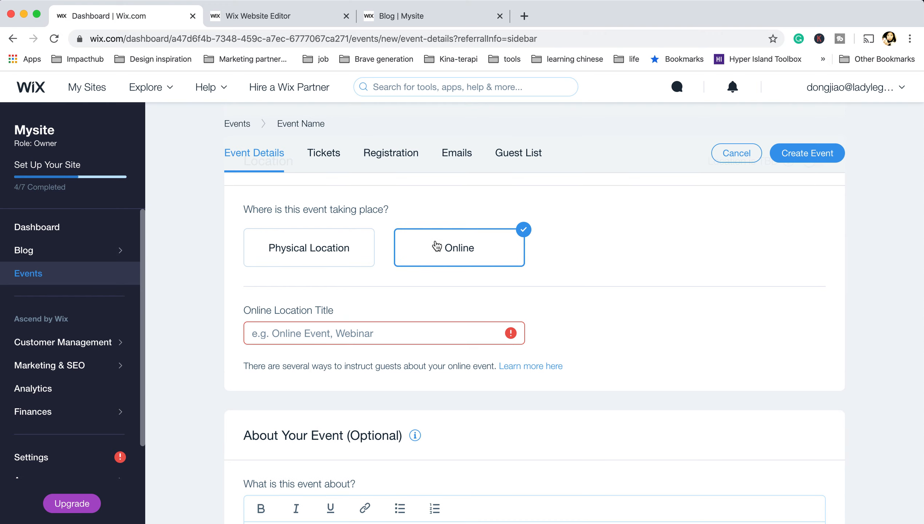
click(360, 334)
text(online)
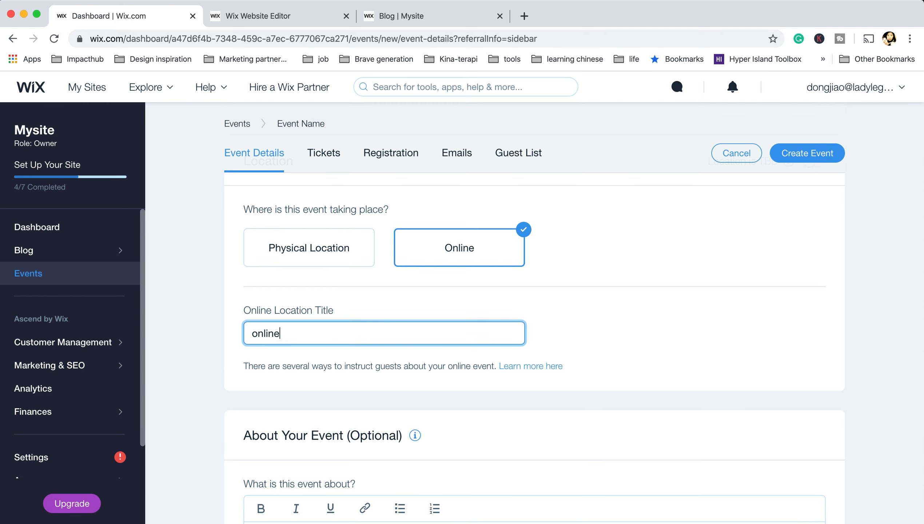
scroll(776, 333, down, 5)
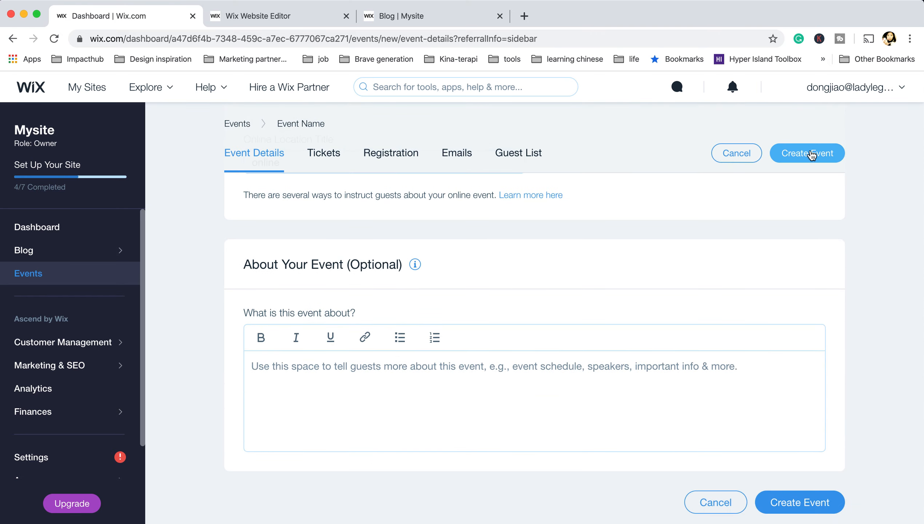
click(811, 154)
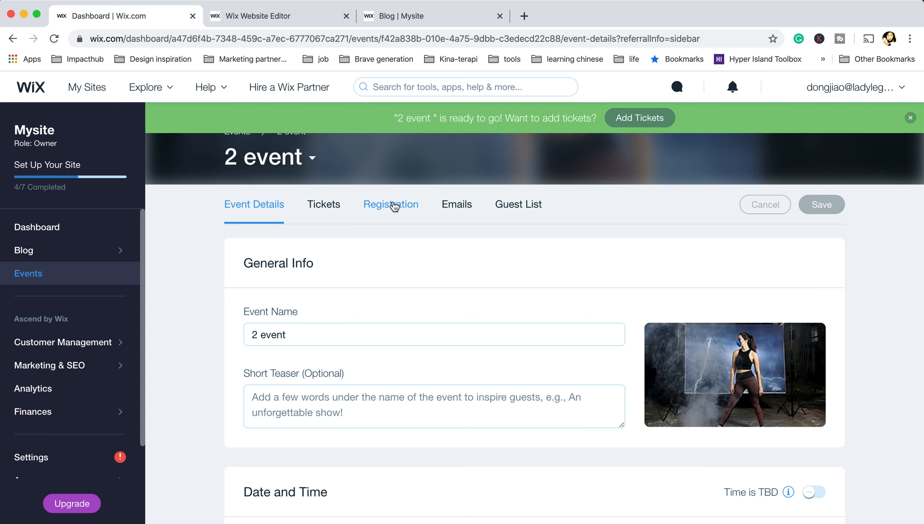
Check the ticket options of "2 event" and return to its event details
click(325, 206)
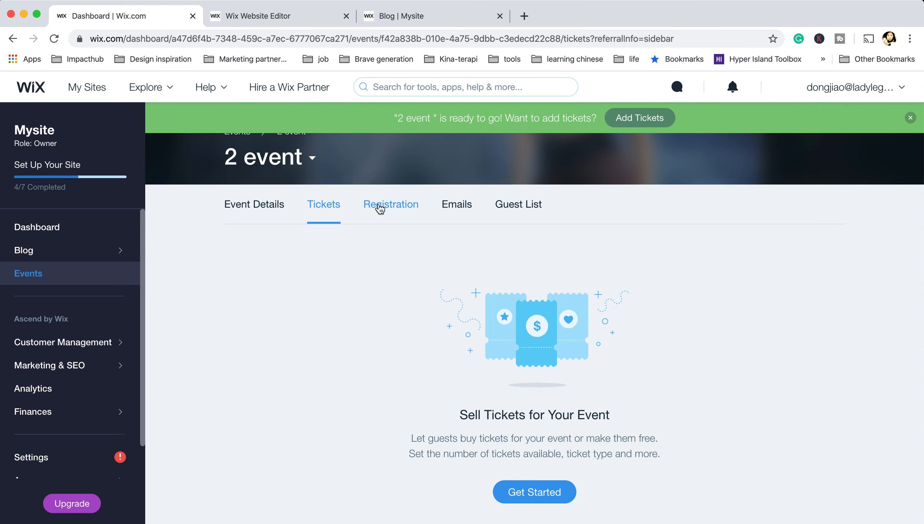
click(269, 206)
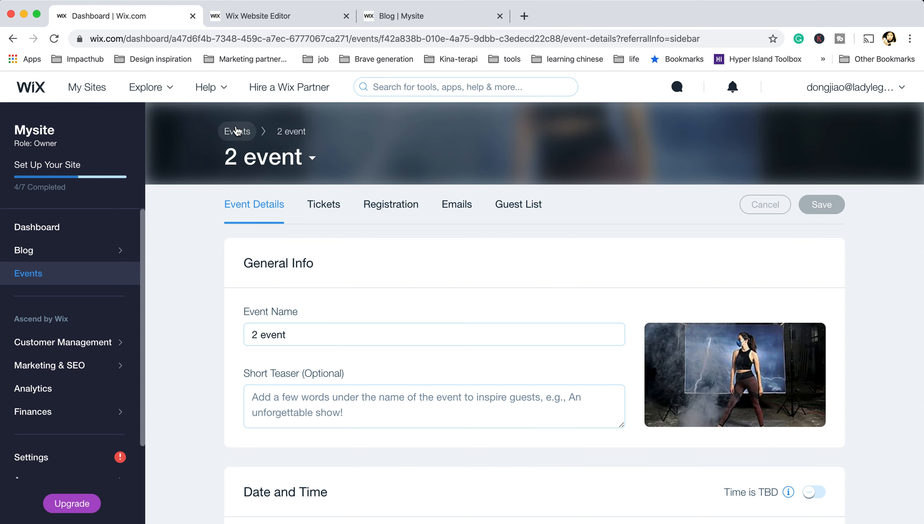
Return to the Events list and duplicate "First Event"
click(236, 126)
scroll(403, 322, down, 2)
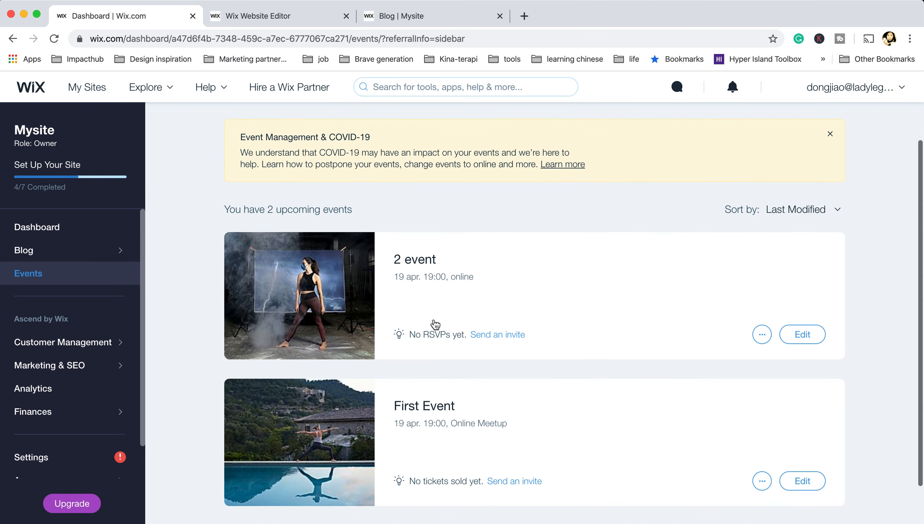
click(761, 472)
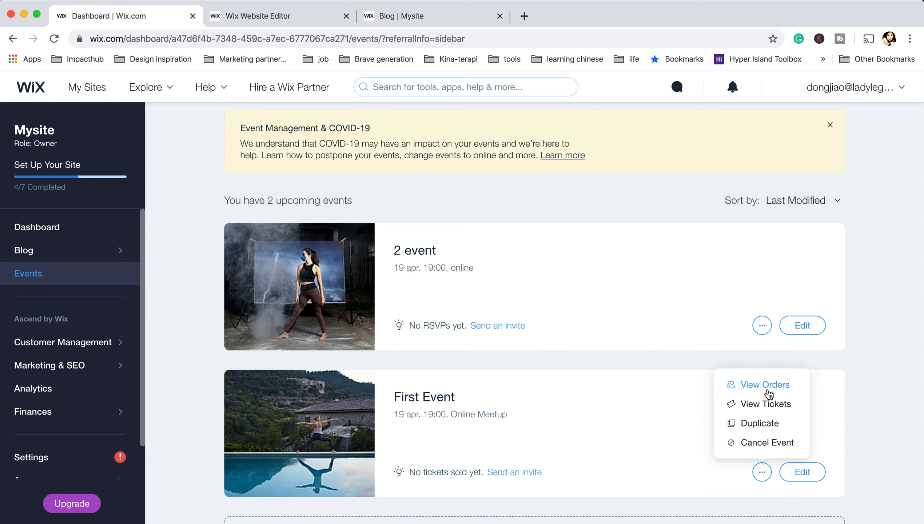
click(759, 427)
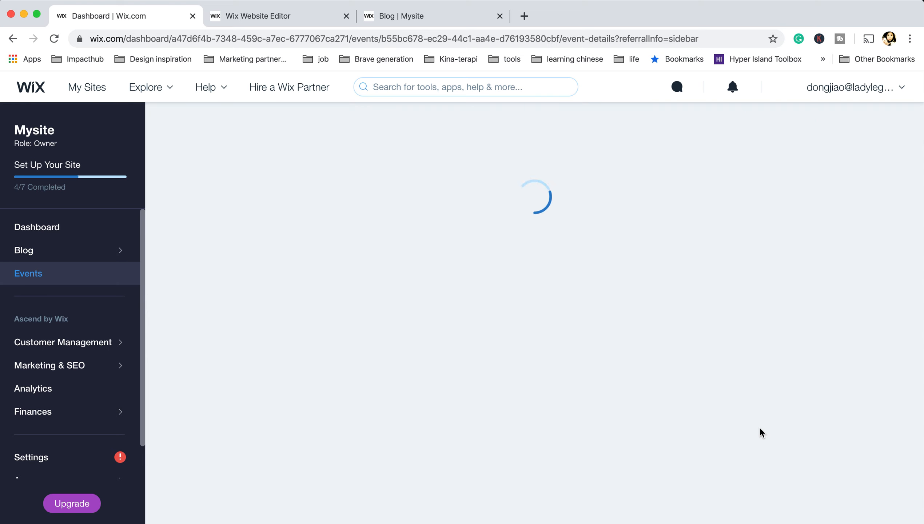
Set the duplicated event's date to 15 May 2020 and save the event
scroll(469, 332, down, 4)
scroll(469, 332, down, 3)
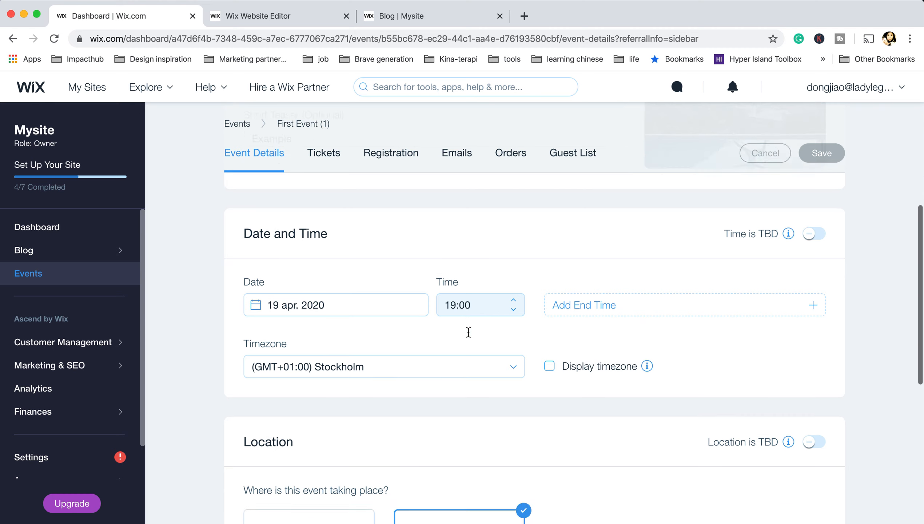
click(357, 309)
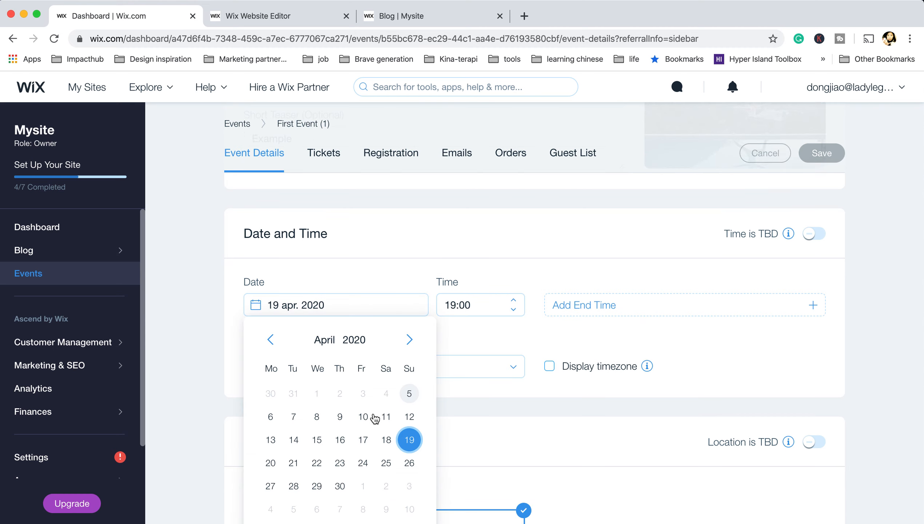
click(409, 339)
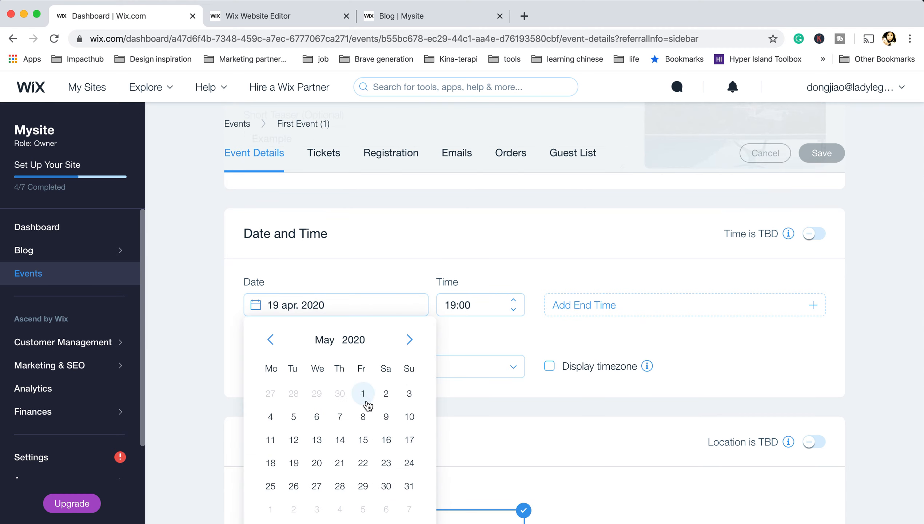
click(368, 437)
scroll(540, 267, down, 10)
scroll(540, 273, up, 15)
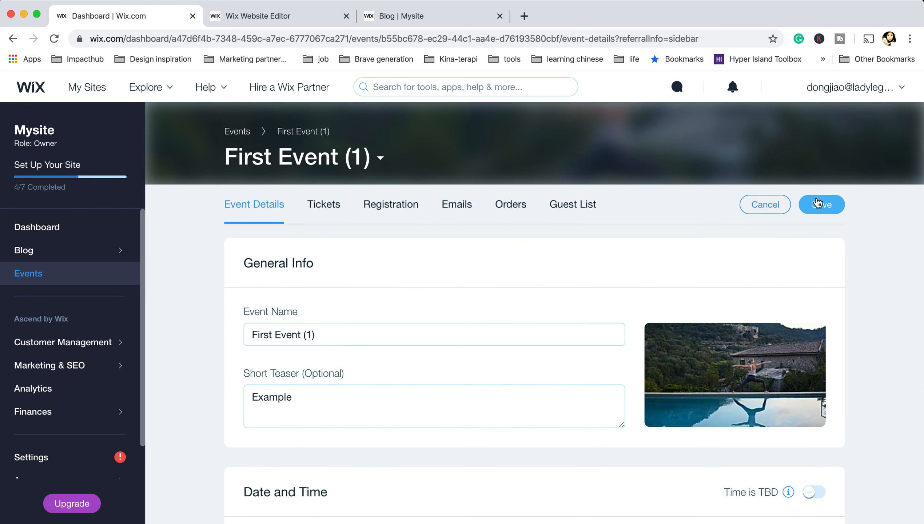
click(818, 203)
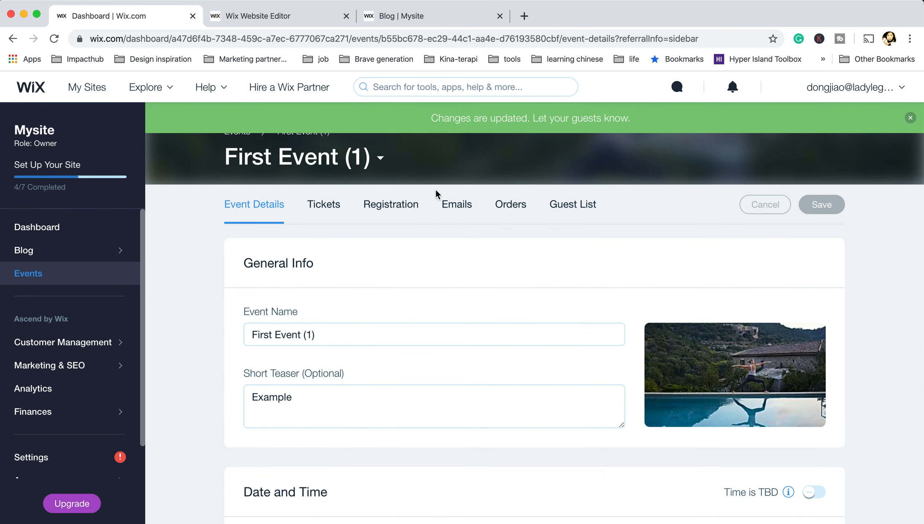
Review the upcoming events list and the management options of the original "First Event", and open its event details
click(239, 134)
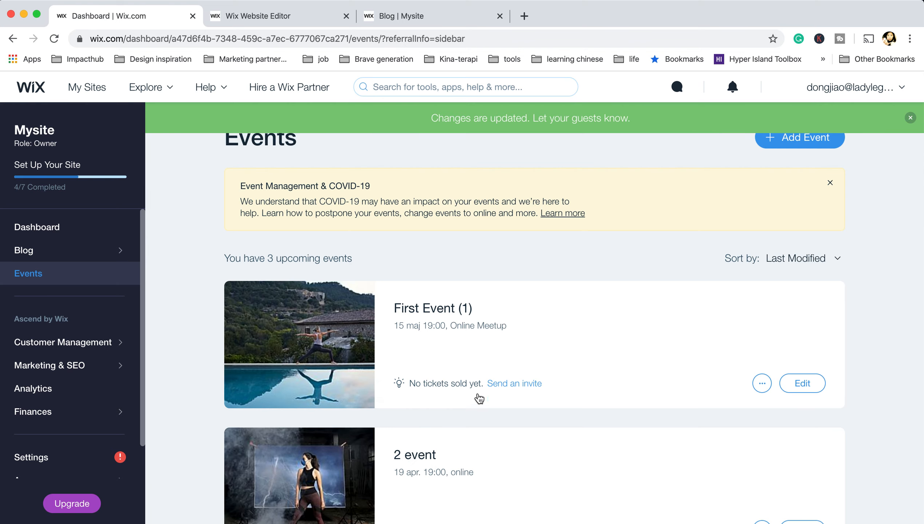
scroll(495, 391, down, 7)
scroll(514, 383, up, 4)
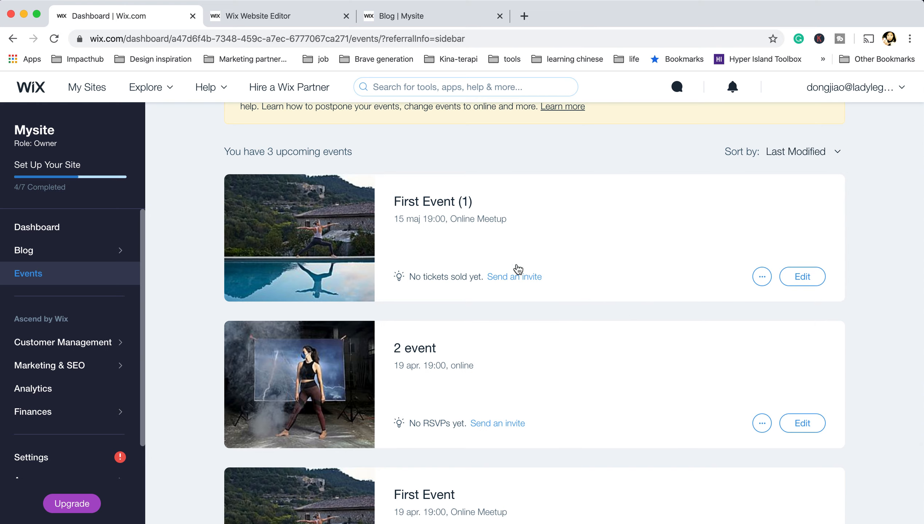
scroll(606, 366, down, 5)
scroll(638, 384, up, 2)
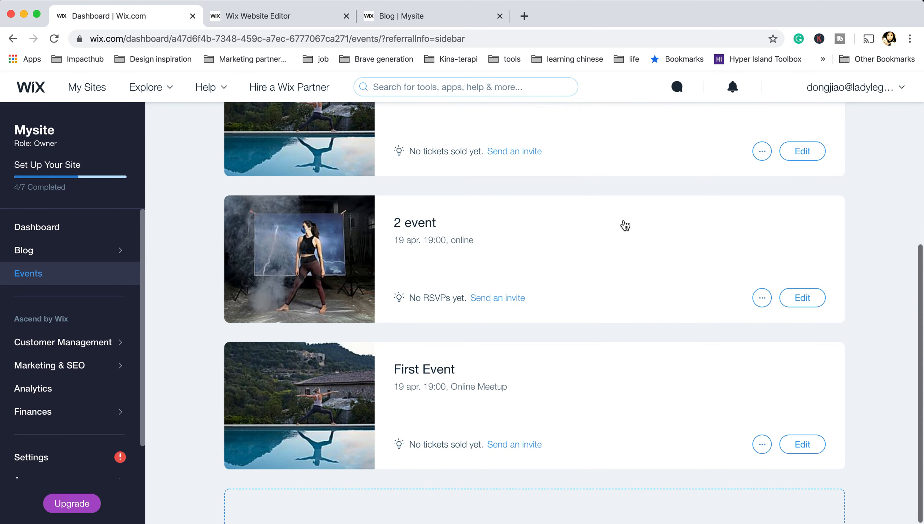
scroll(626, 307, up, 1)
scroll(627, 417, down, 1)
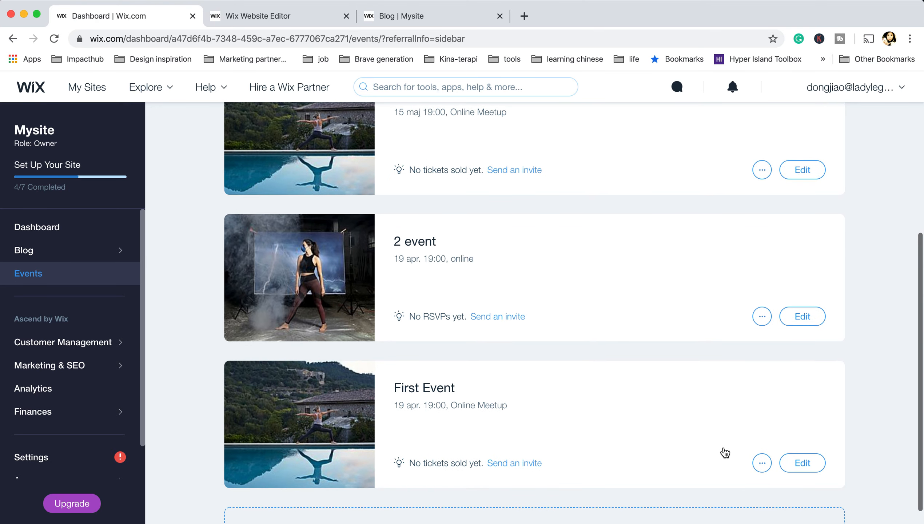
click(762, 462)
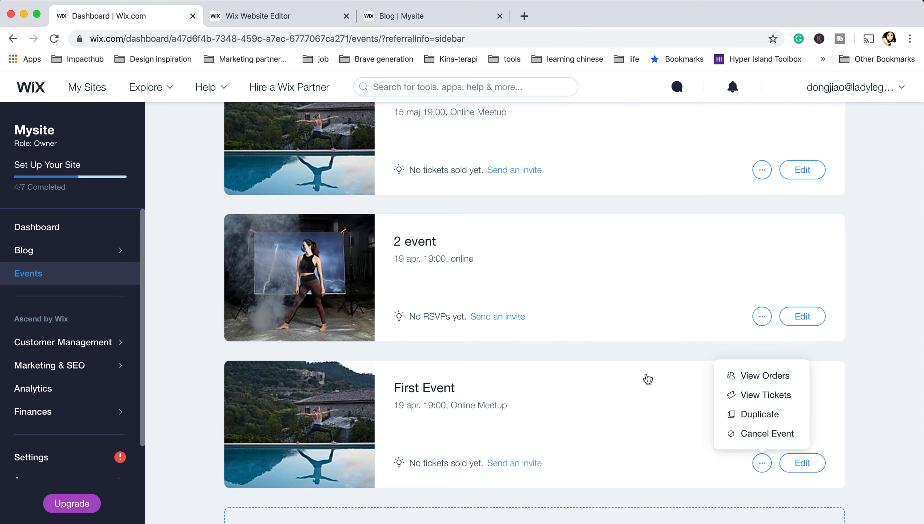
click(625, 417)
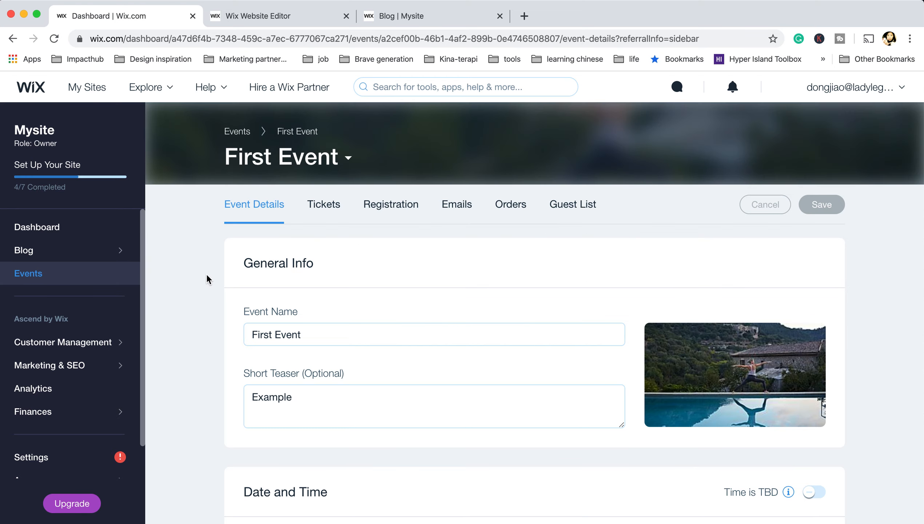
Return to the site dashboard and switch to the live site's Blog page
click(55, 227)
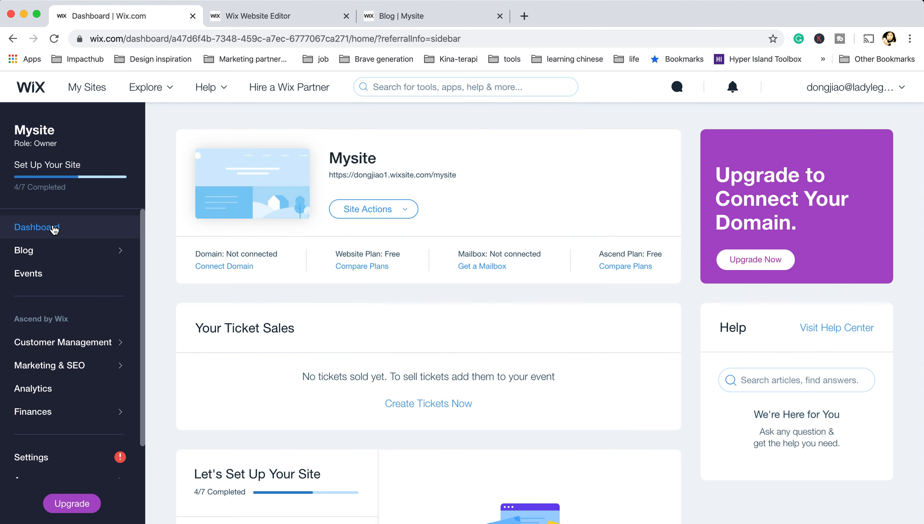
click(395, 18)
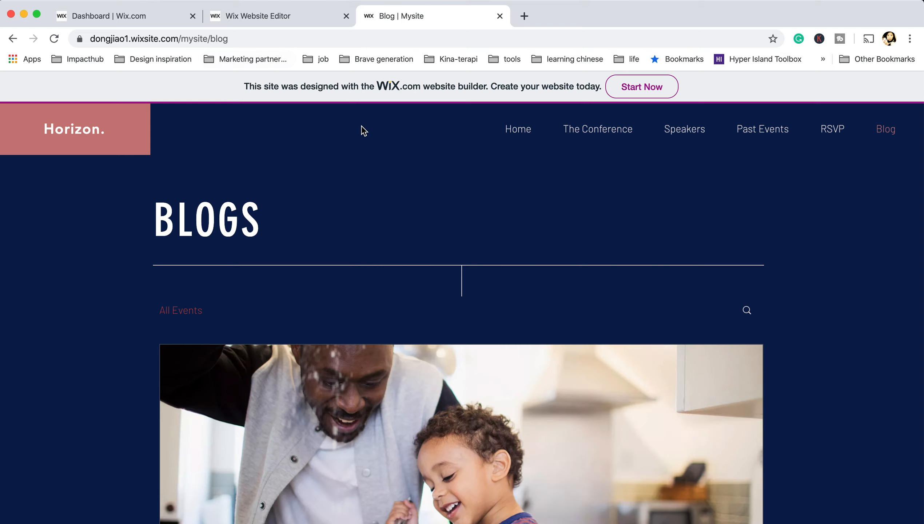